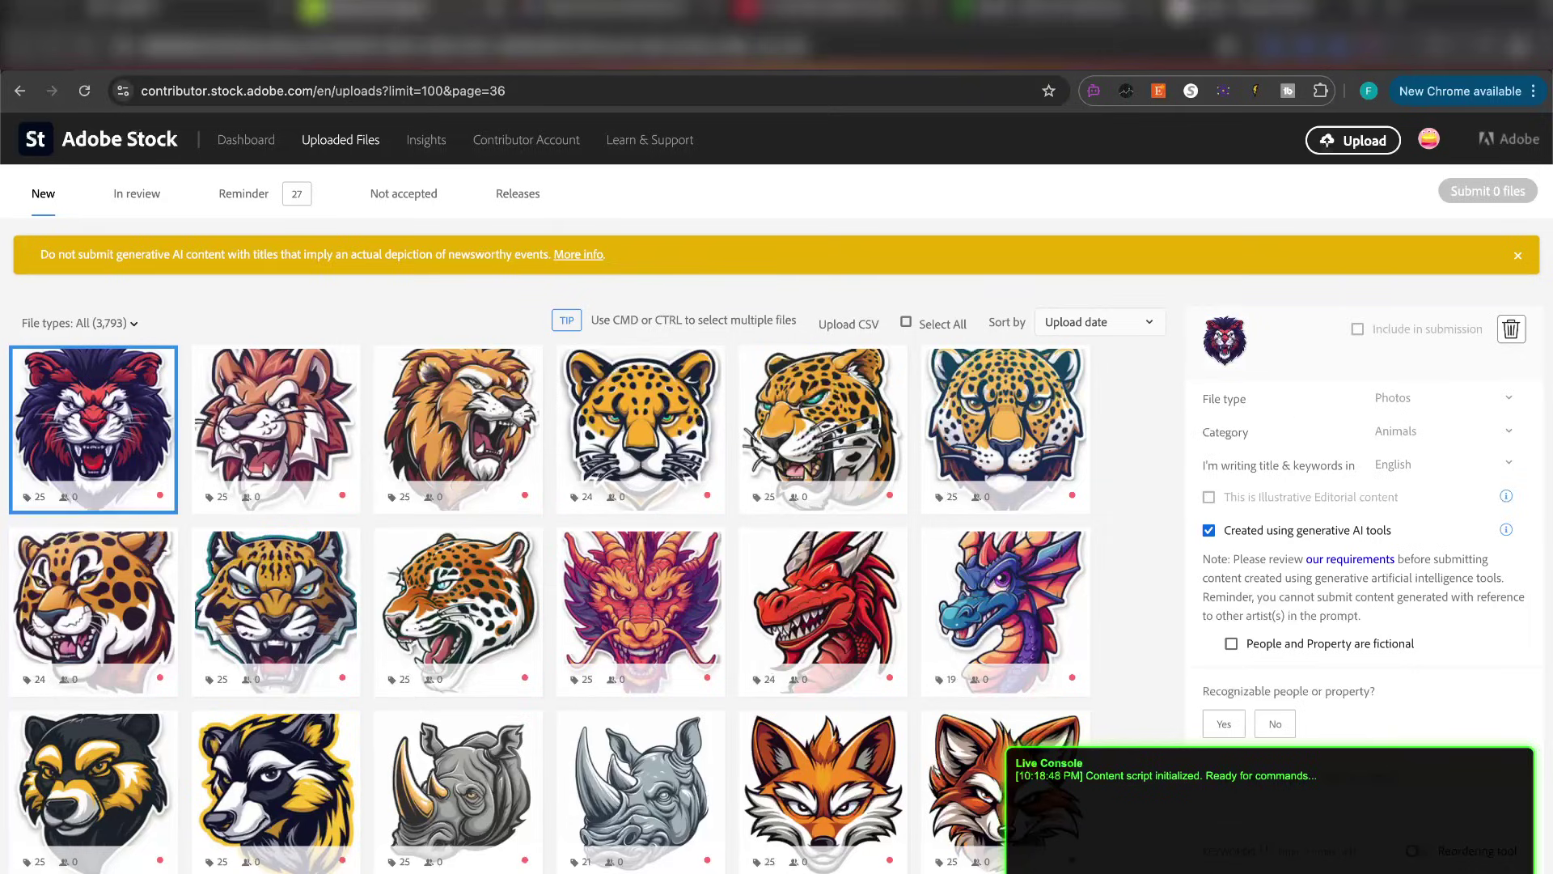
Raise the system sound output volume to maximum and close the sound controls.
click(1246, 0)
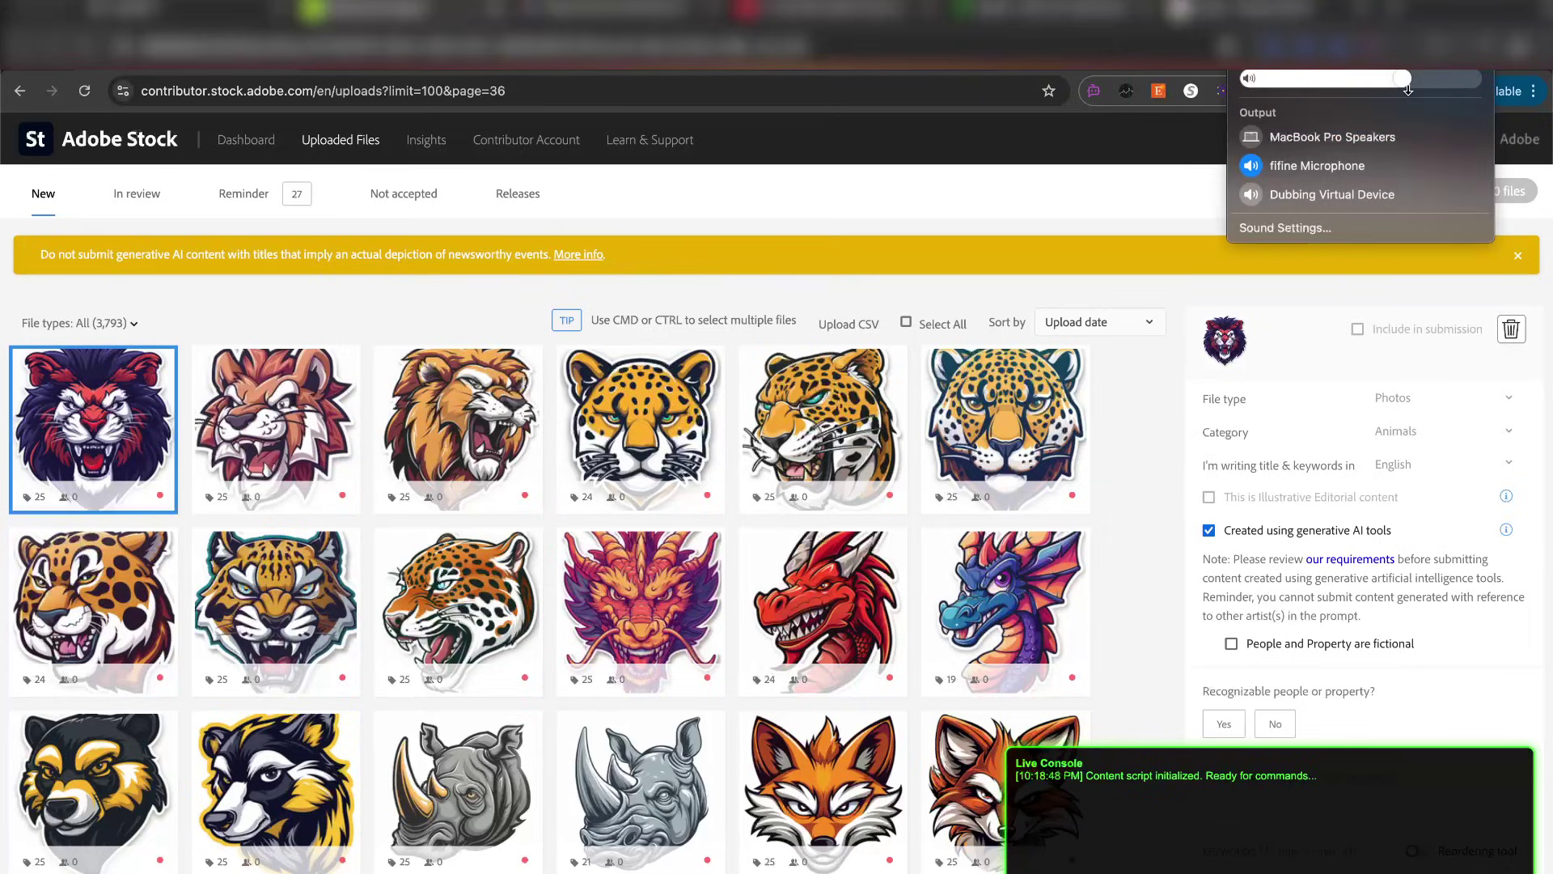
drag(1405, 78, 1533, 94)
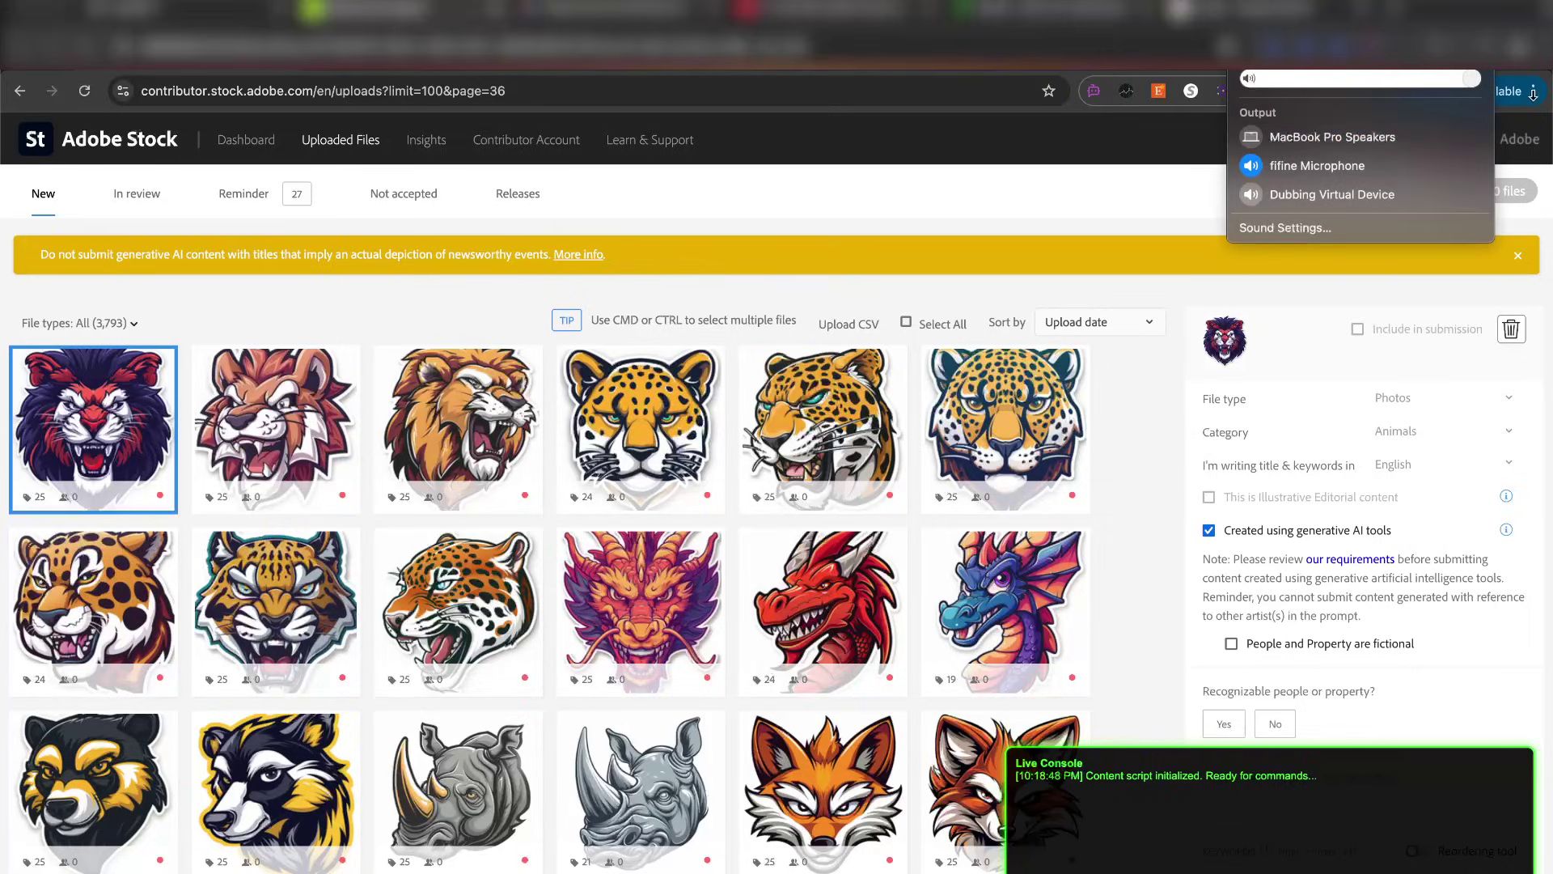
click(1036, 256)
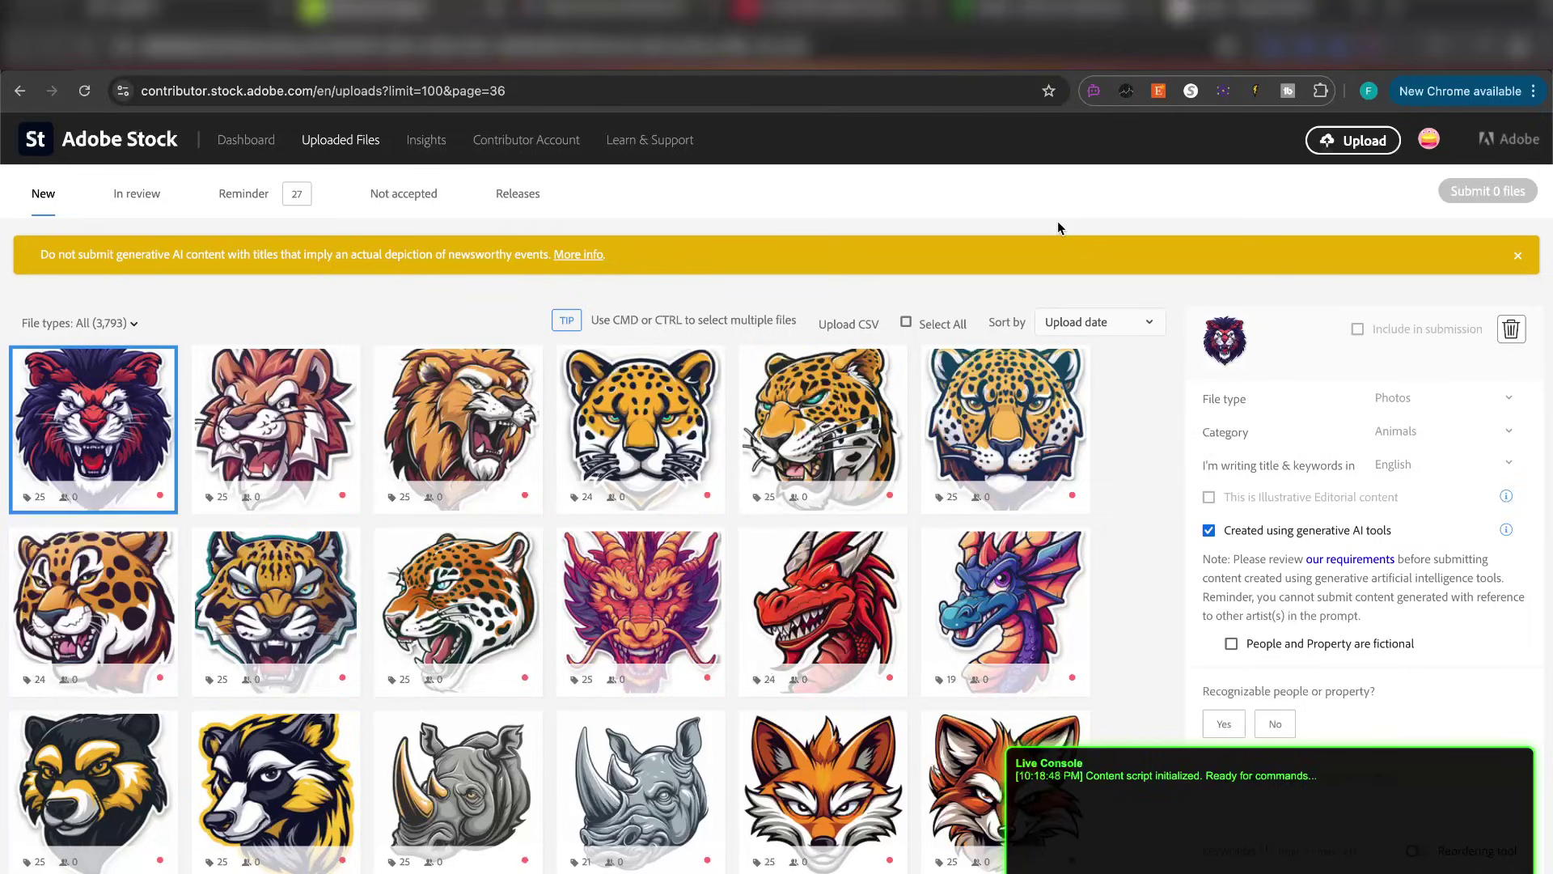
View the Stock Photo Scanner & Tagger extension, close it and look over the uploaded images.
click(1255, 90)
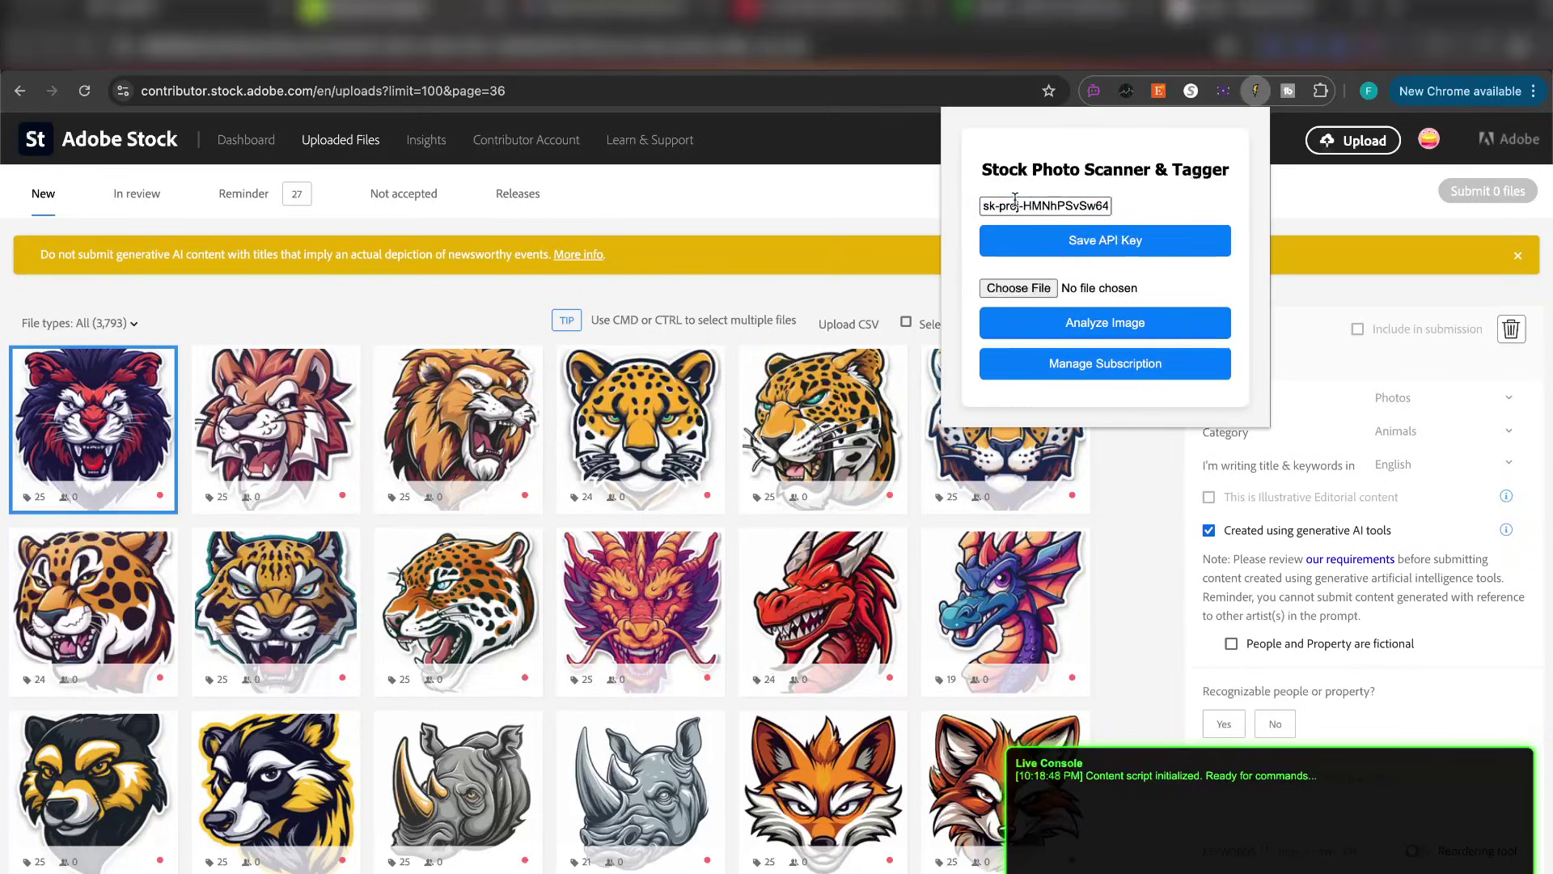
click(797, 229)
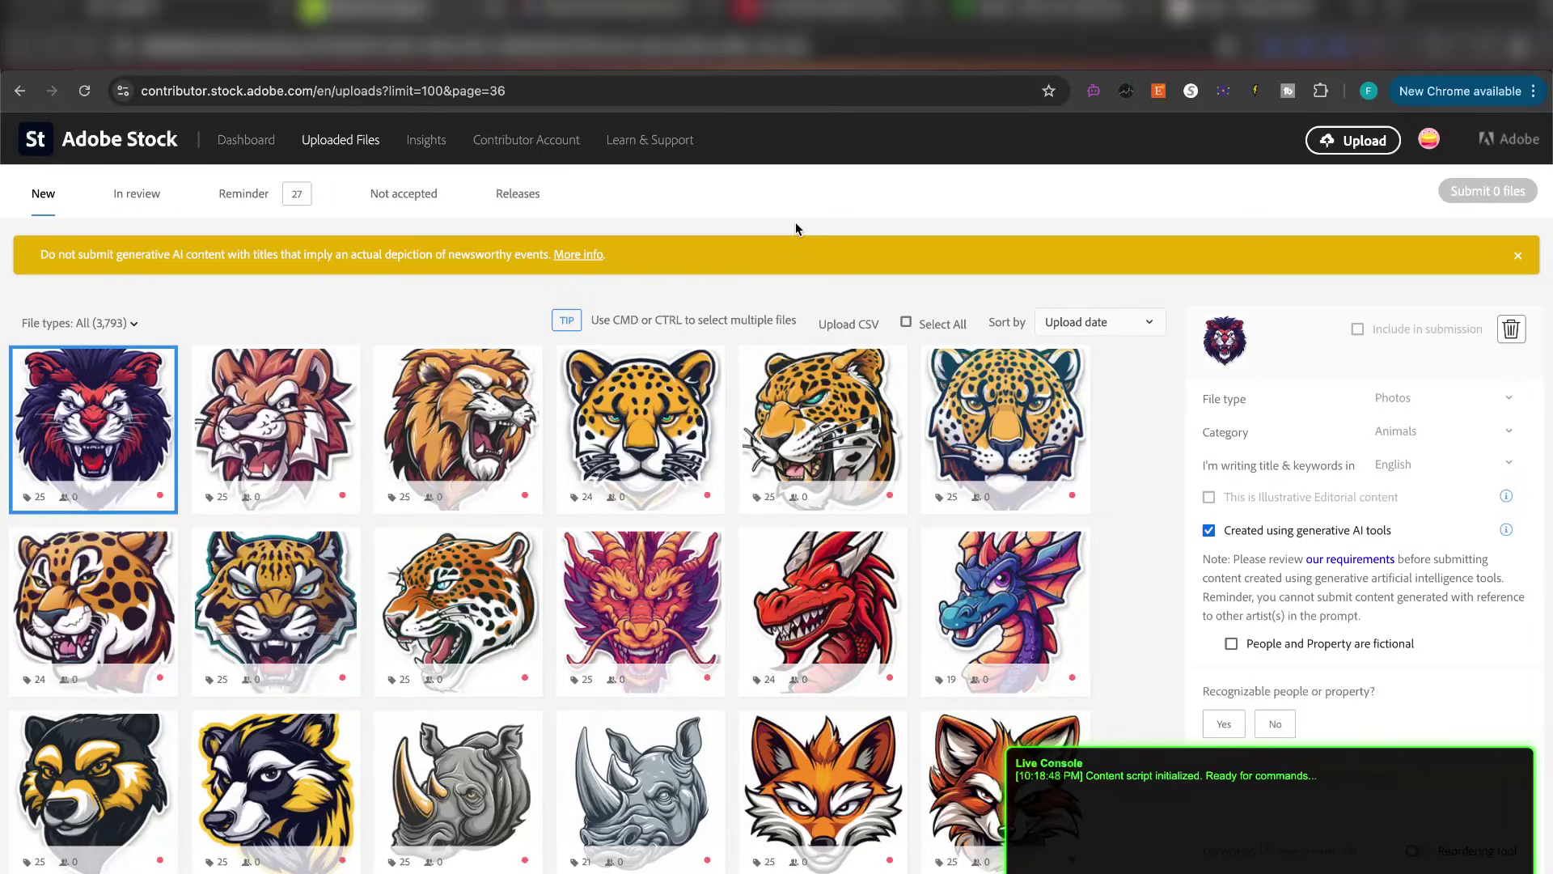
scroll(482, 430, down, 2)
scroll(479, 450, up, 2)
Select the roaring brown-maned lion image and capture a screenshot of its enlarged preview.
click(479, 449)
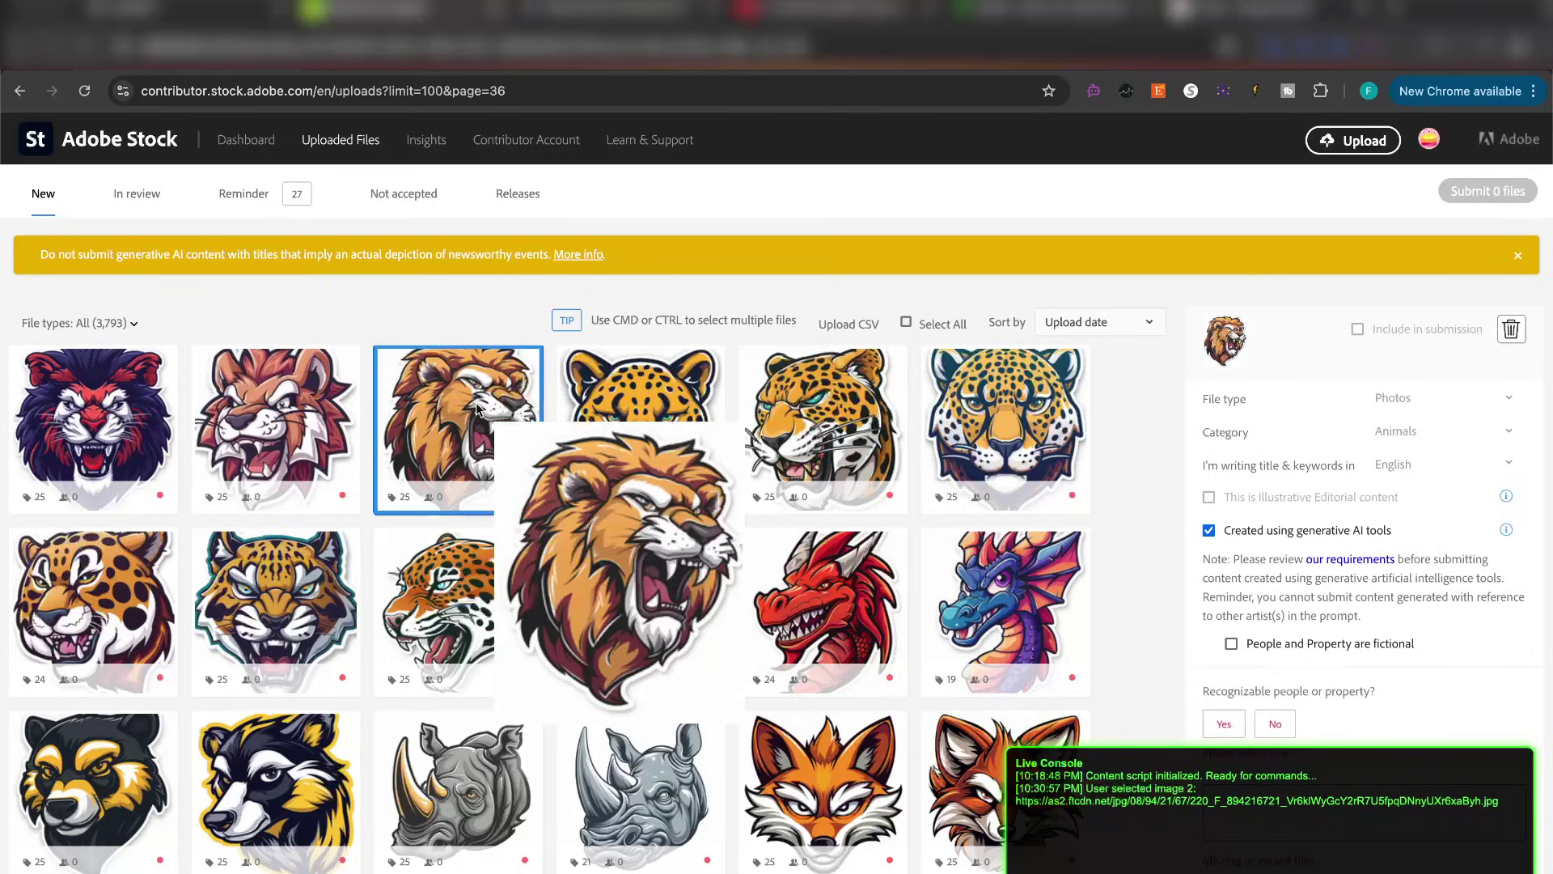
key(super+shift+4)
drag(498, 427, 772, 728)
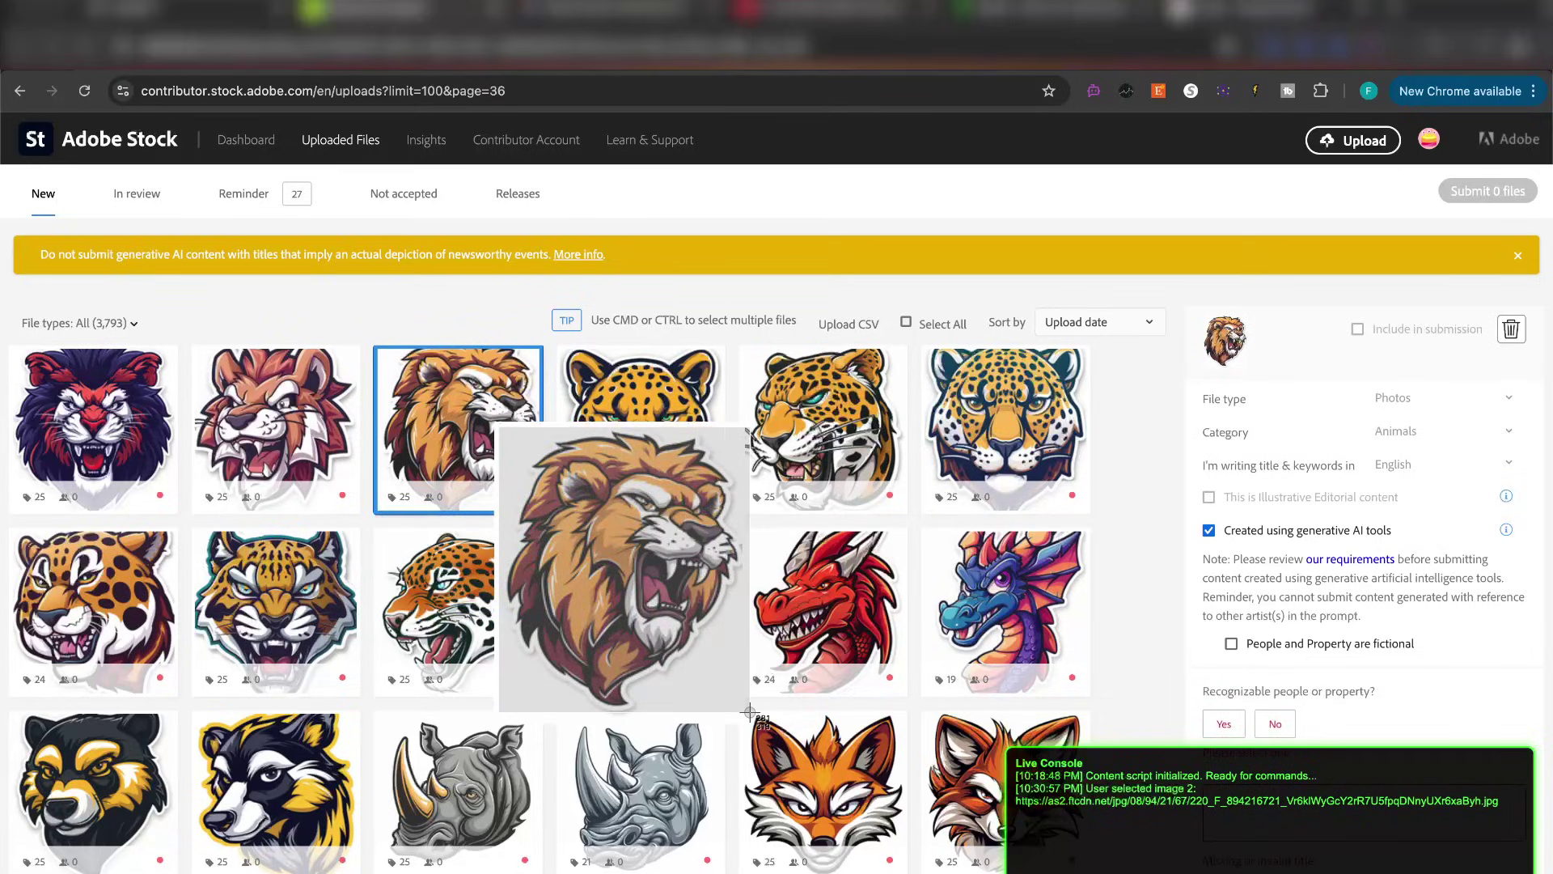
Load the lion screenshot into Stock Photo Scanner & Tagger, analyze it and copy the generated keywords.
click(1254, 90)
drag(1493, 846, 1031, 293)
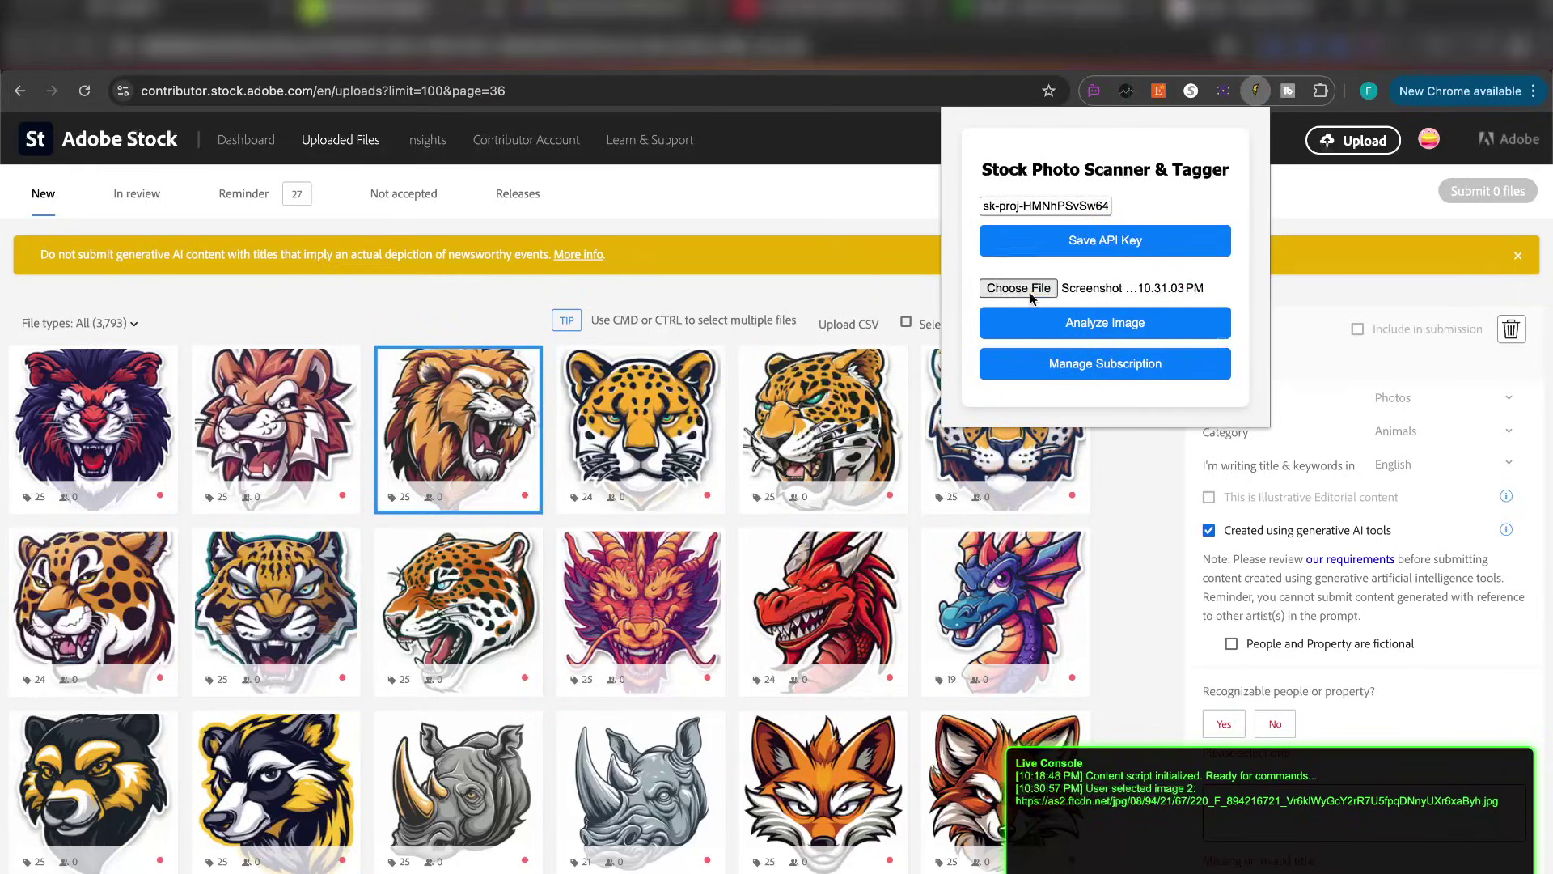
click(1122, 325)
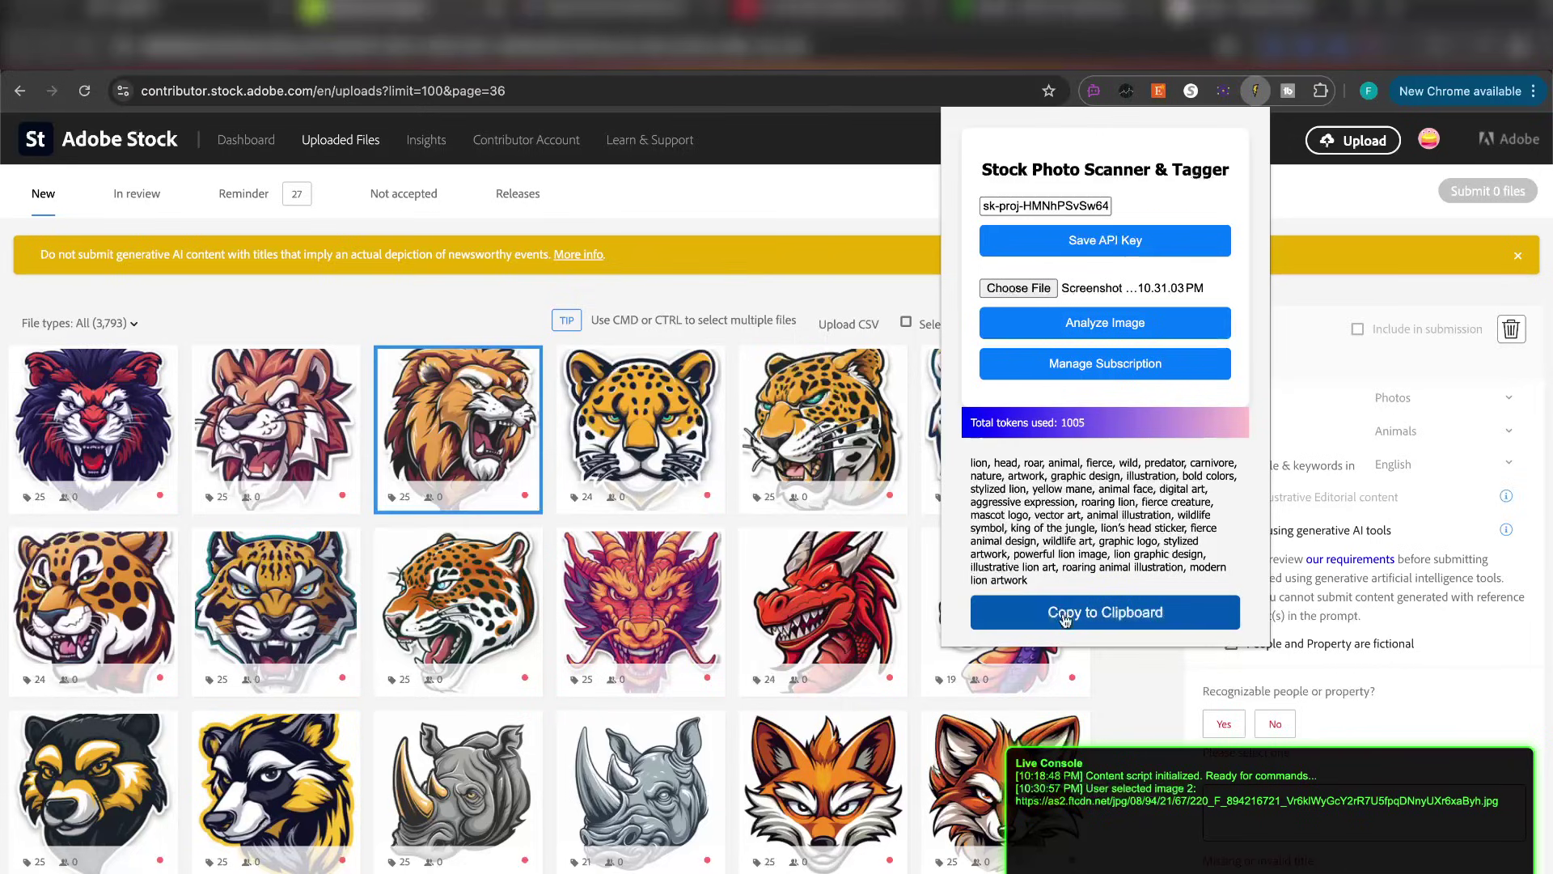
click(1064, 616)
Replace the selected lion image's existing keywords with the copied ones.
click(805, 391)
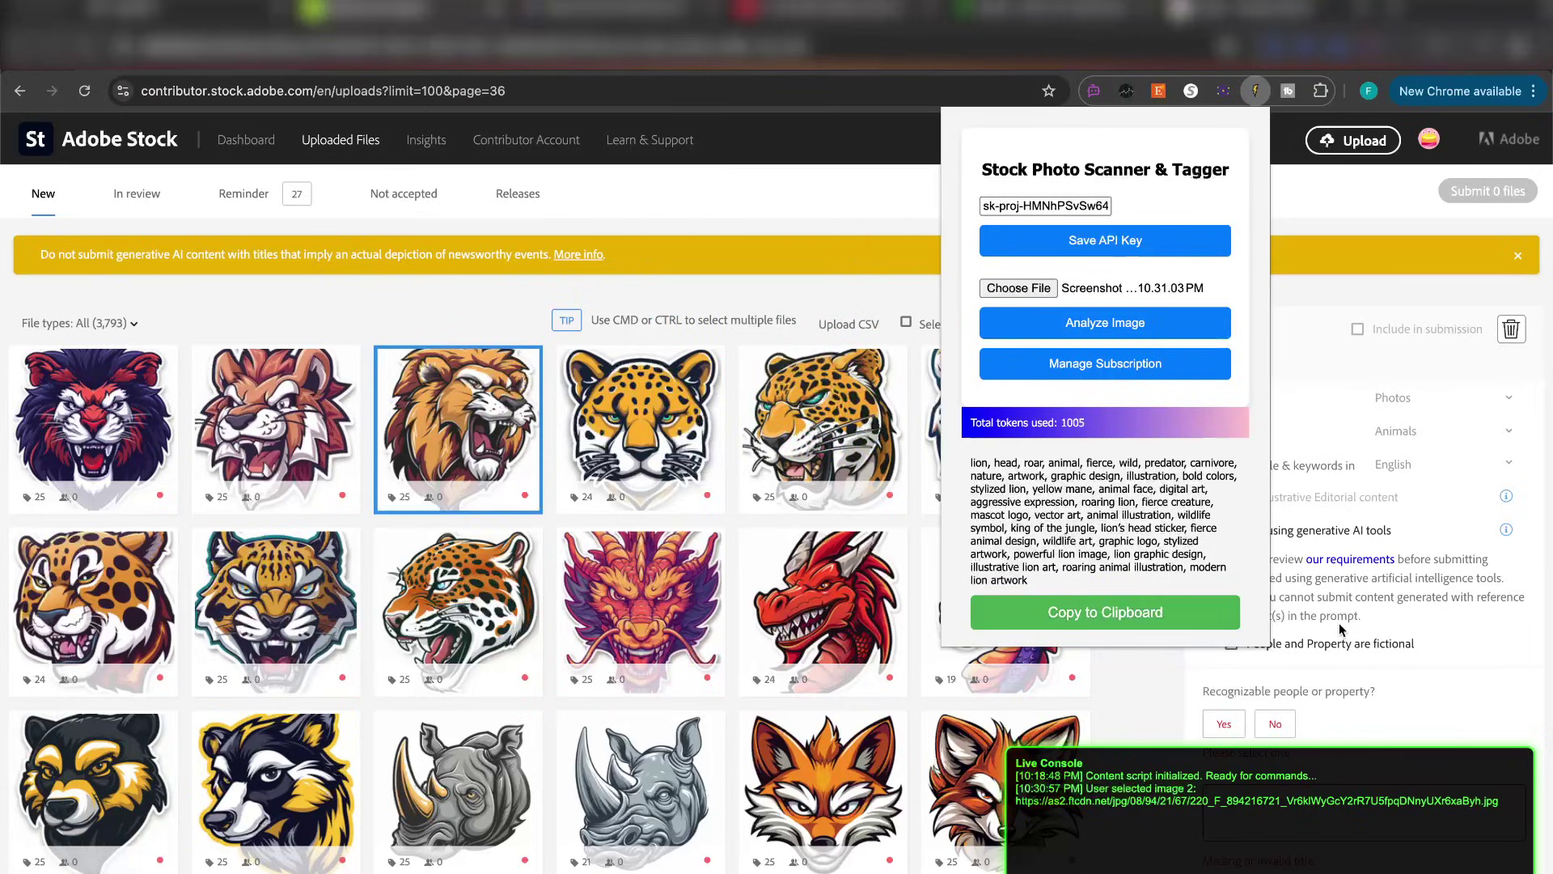
click(1338, 622)
scroll(1362, 599, down, 2)
scroll(1362, 599, down, 5)
drag(1452, 558, 1089, 385)
key(ctrl+v)
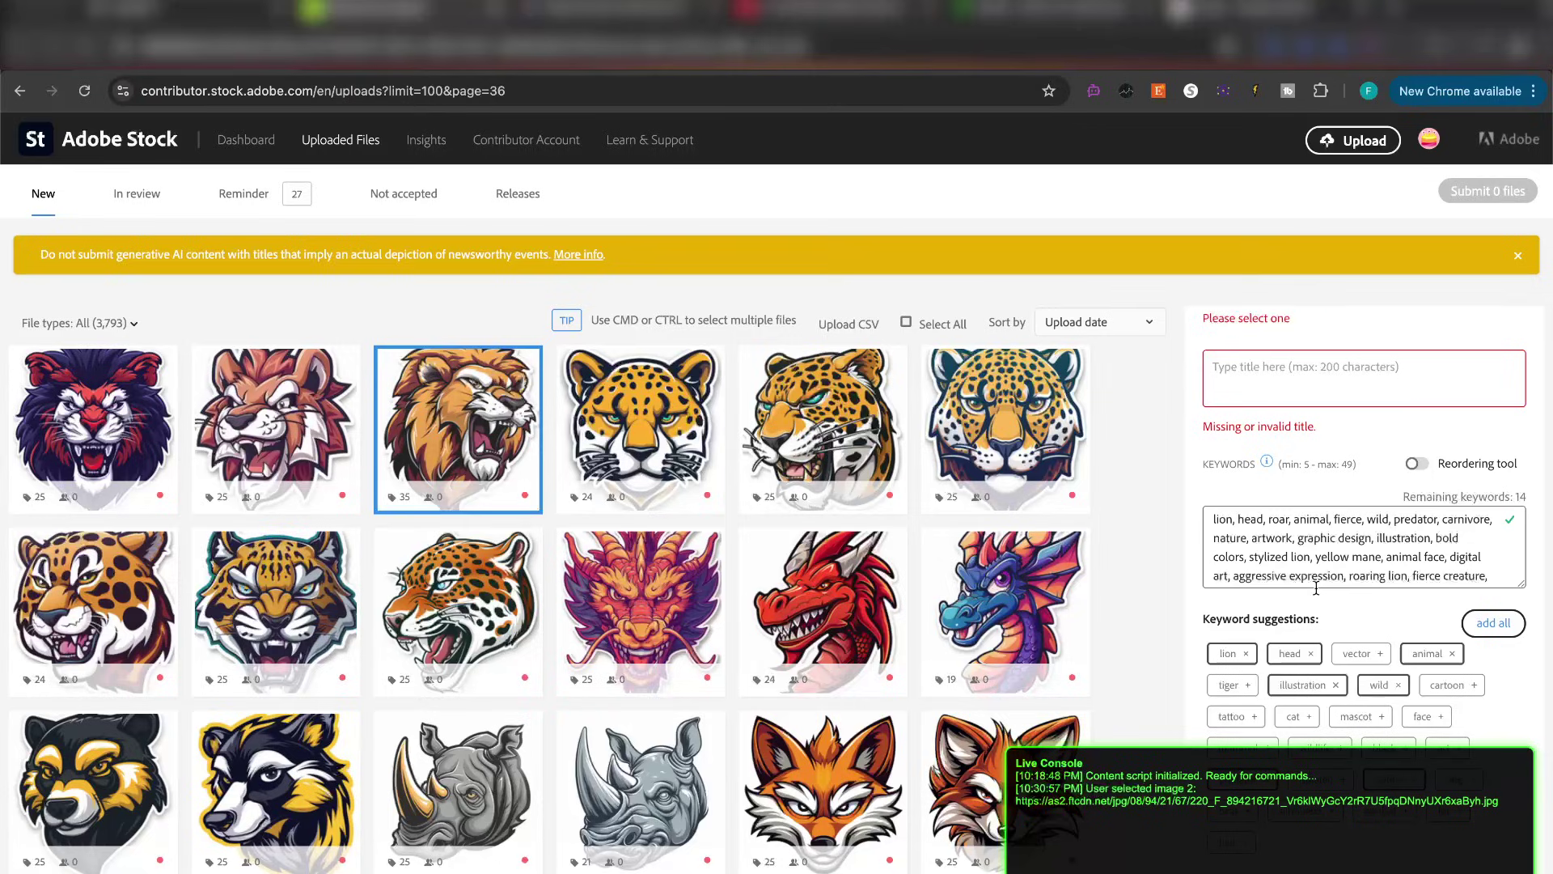
Check the existing keywords of the two leopard images and preview the neighbouring uploads.
click(646, 440)
click(829, 457)
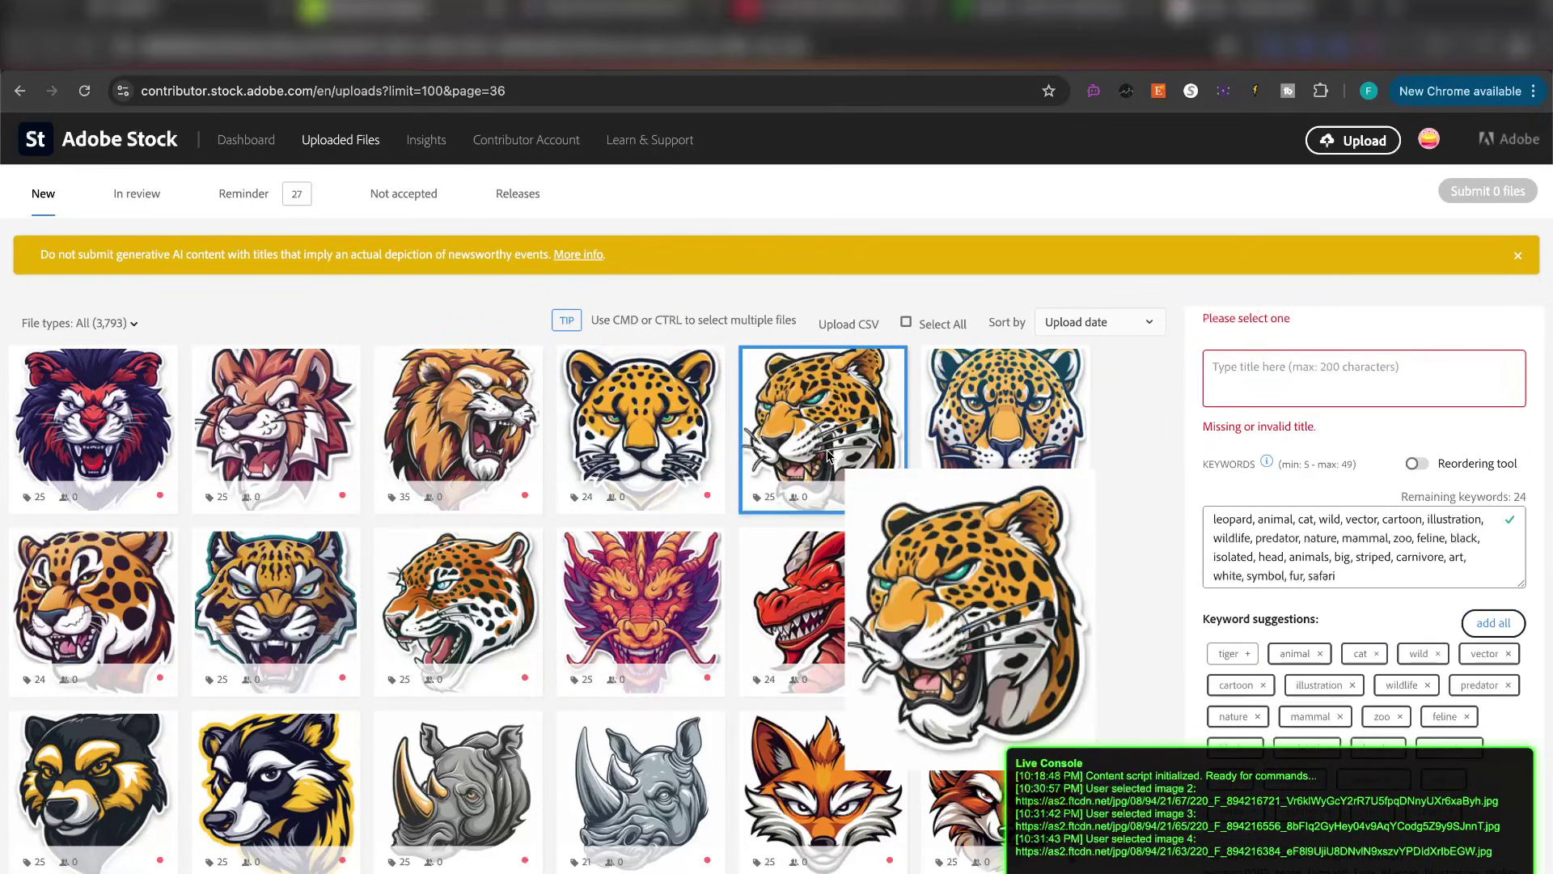
mouse_move(75, 533)
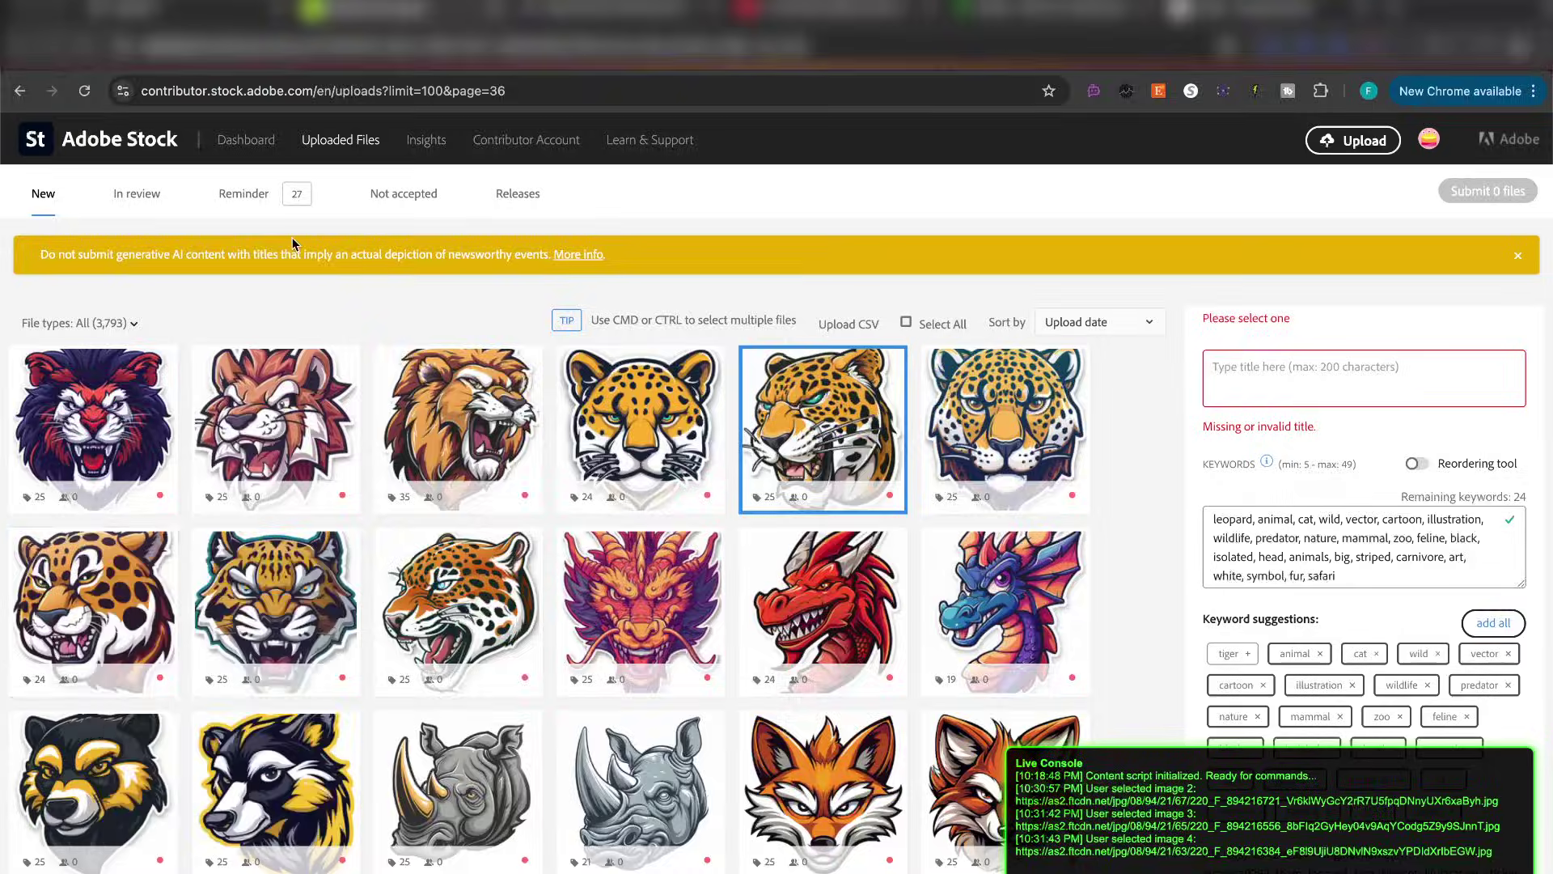
mouse_move(273, 483)
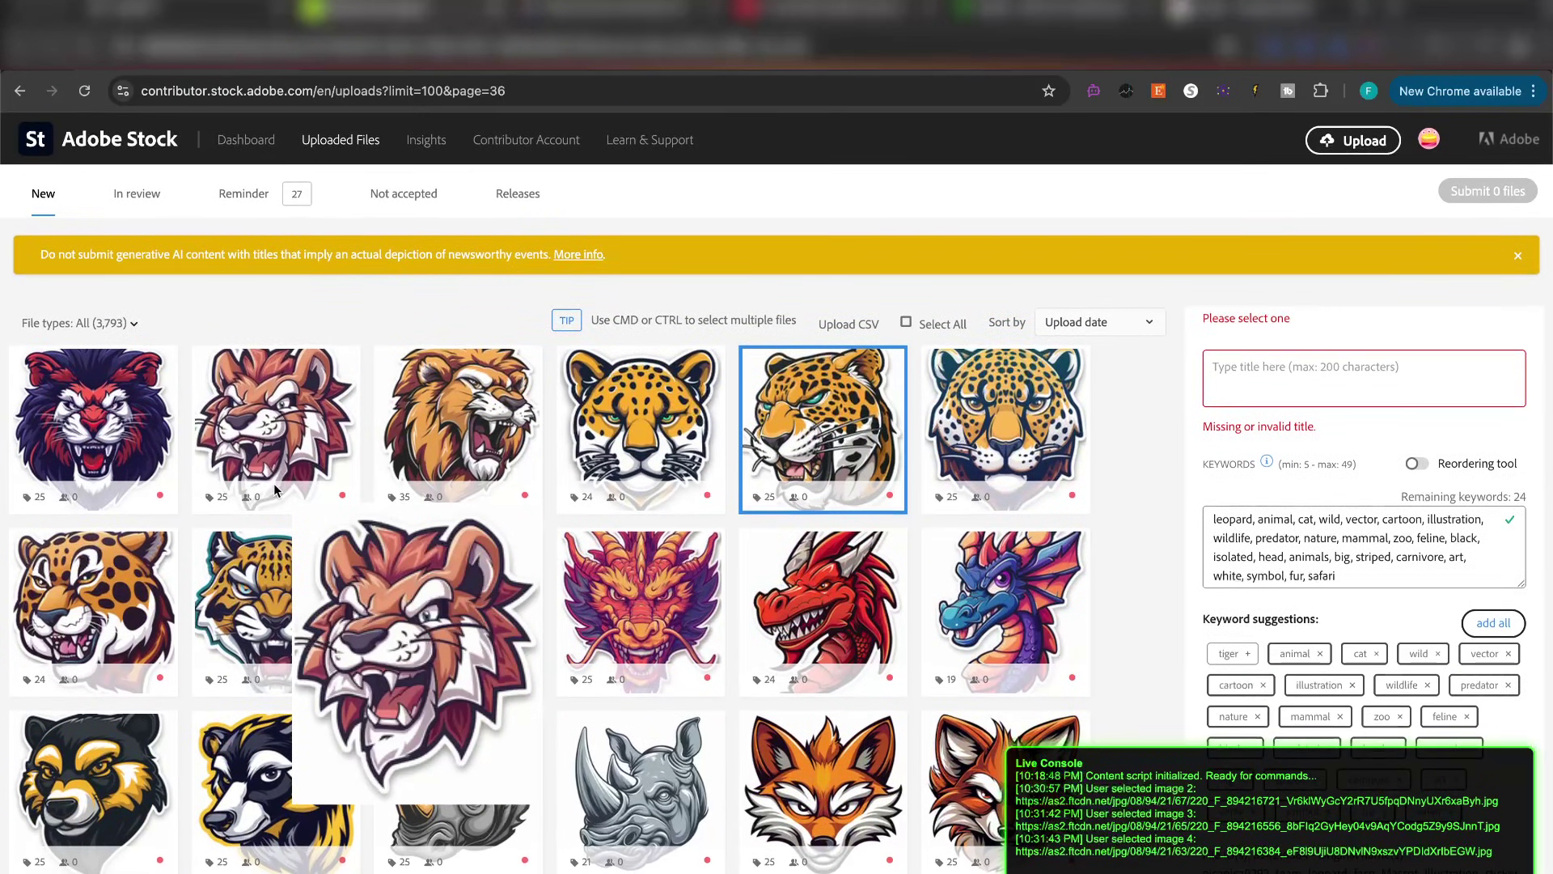
mouse_move(127, 458)
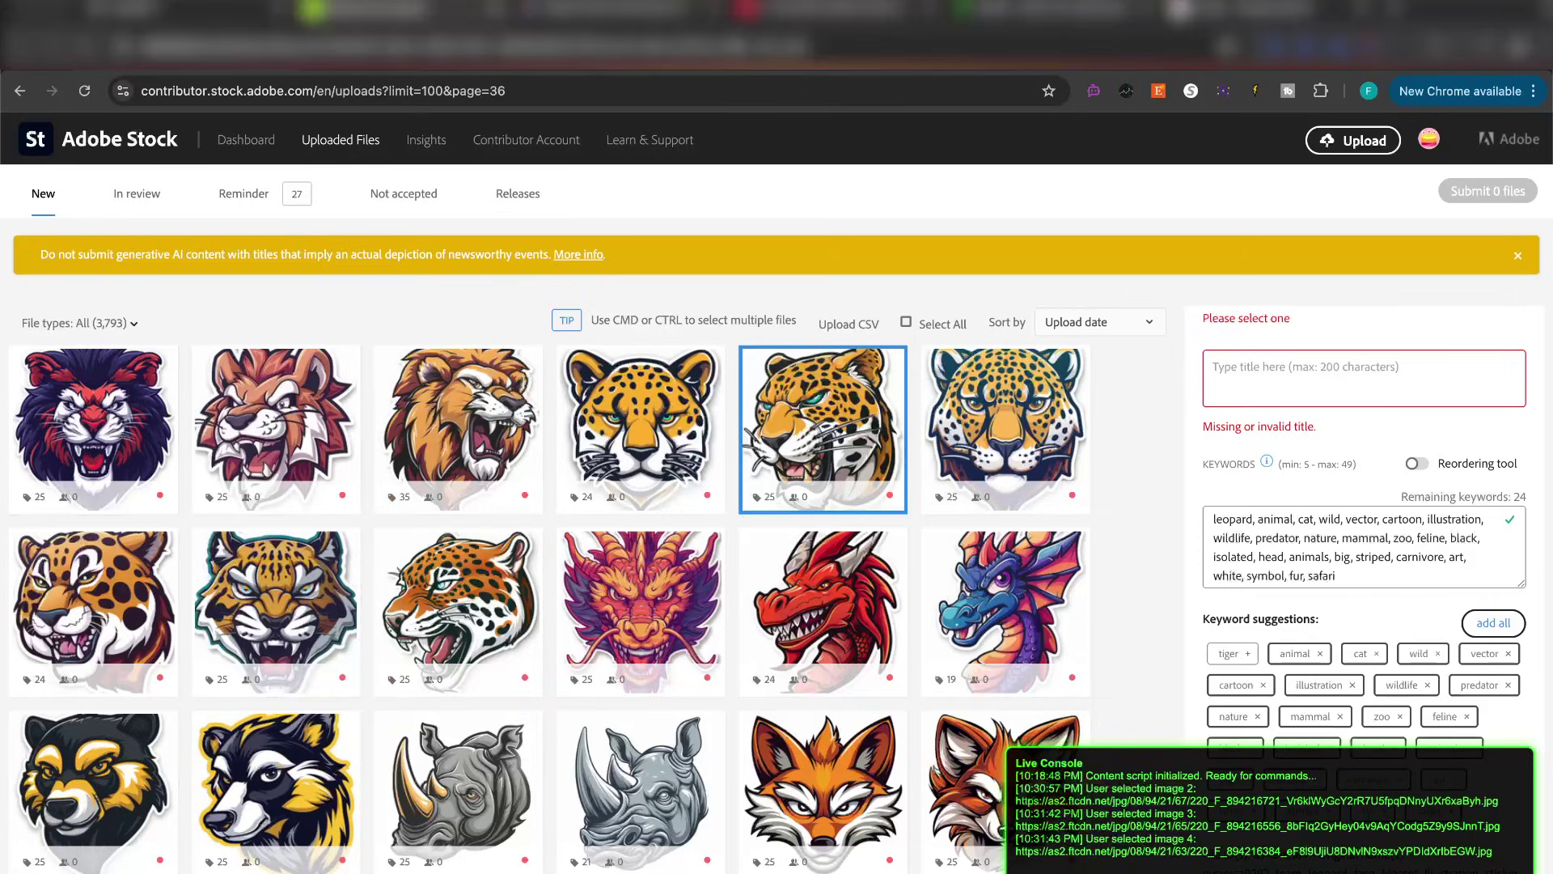
Reload the uploads page and start the Ai Agent: Stock Photo Automator with its live console shown.
right_click(270, 287)
click(301, 341)
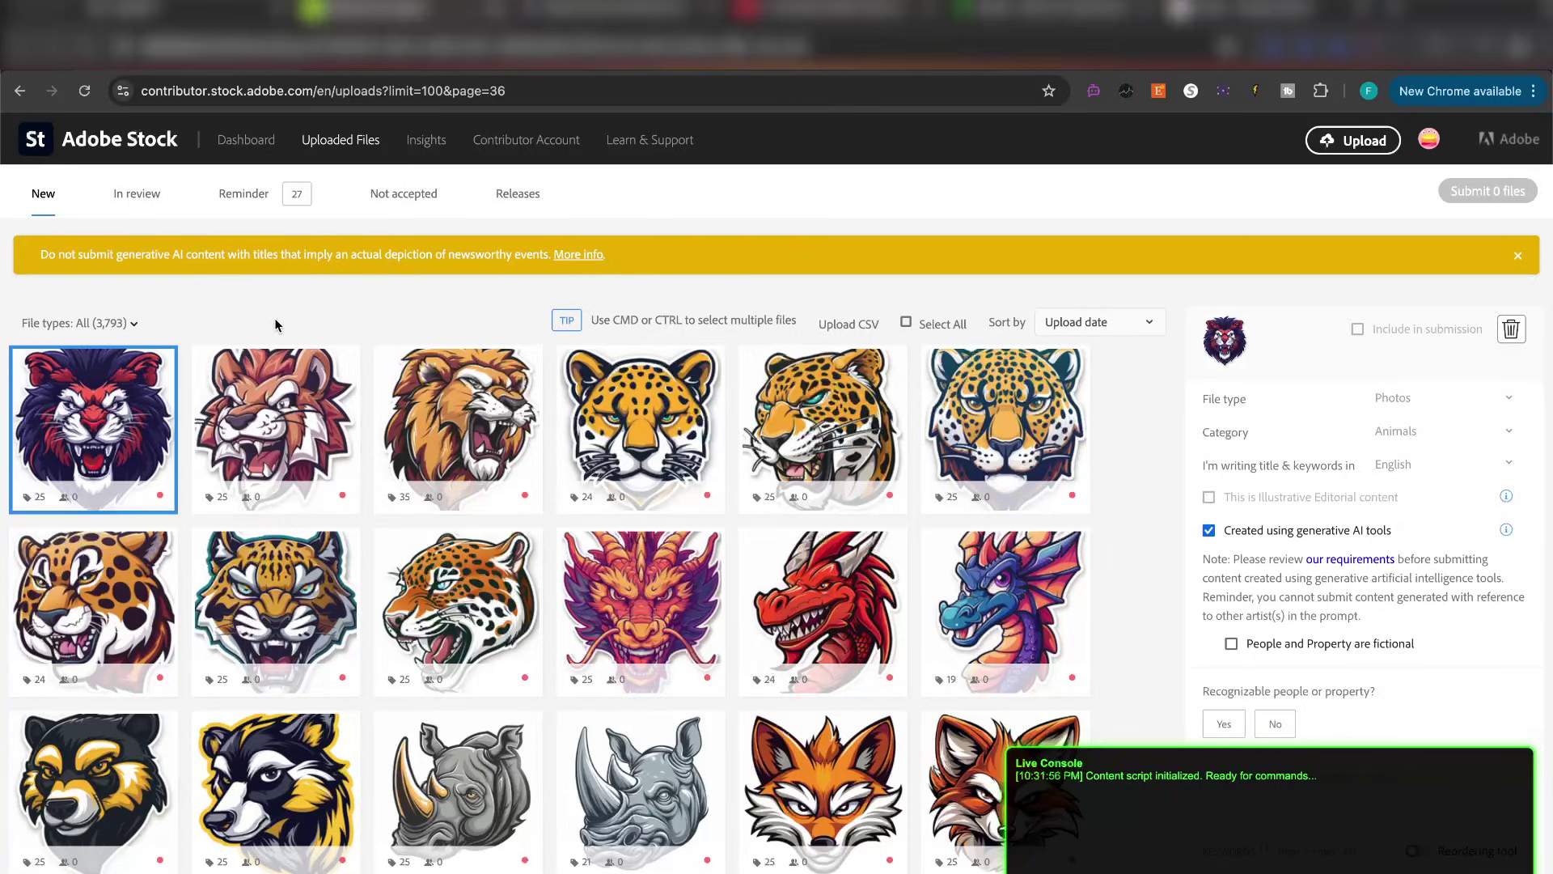
click(1223, 91)
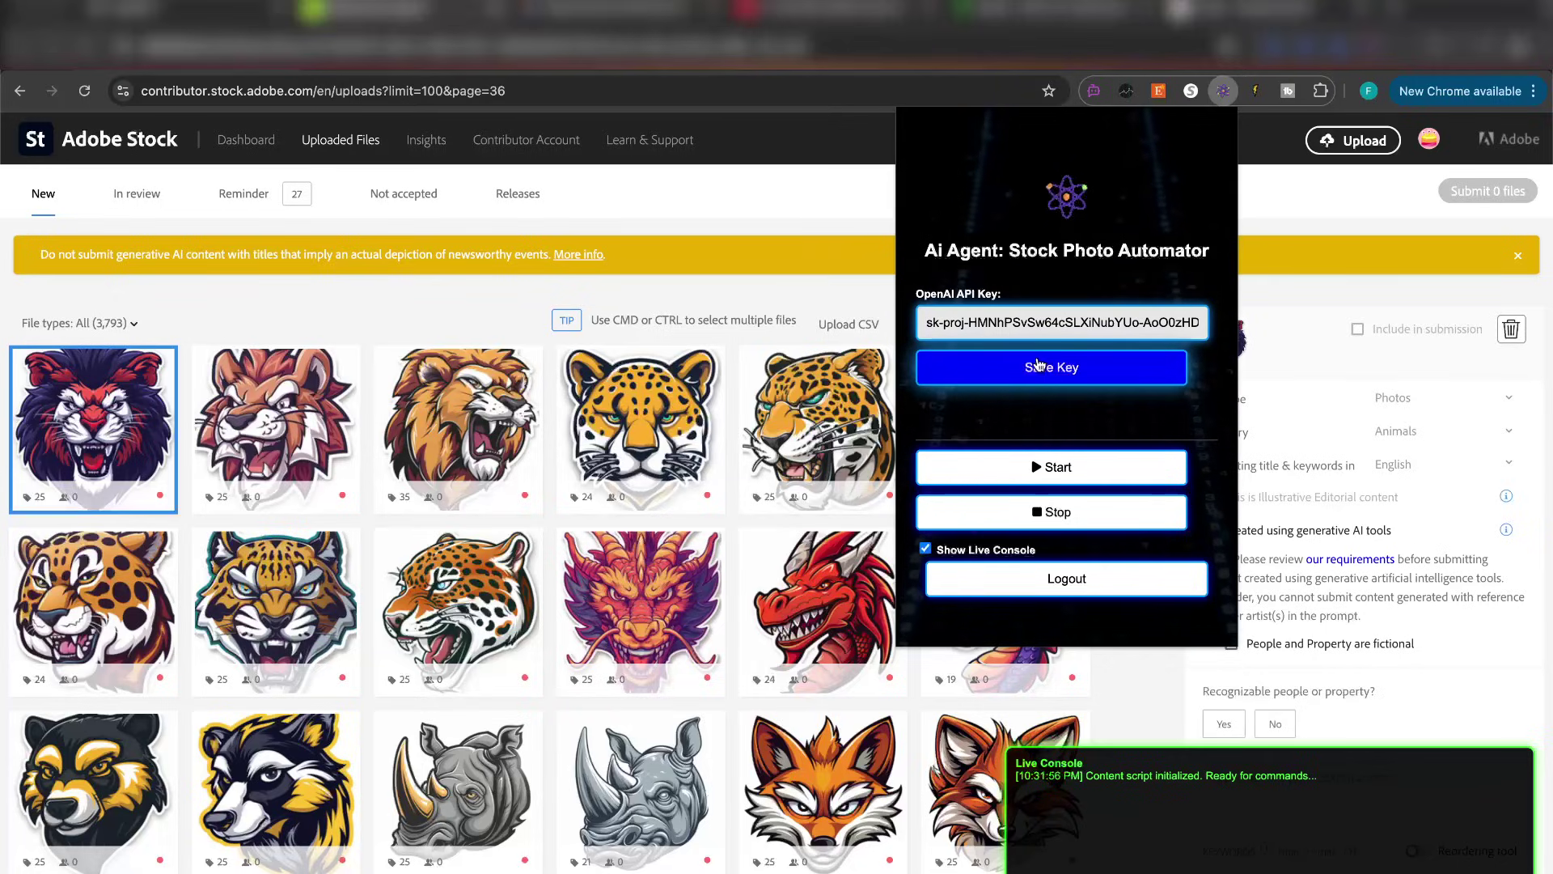
click(926, 549)
click(926, 549)
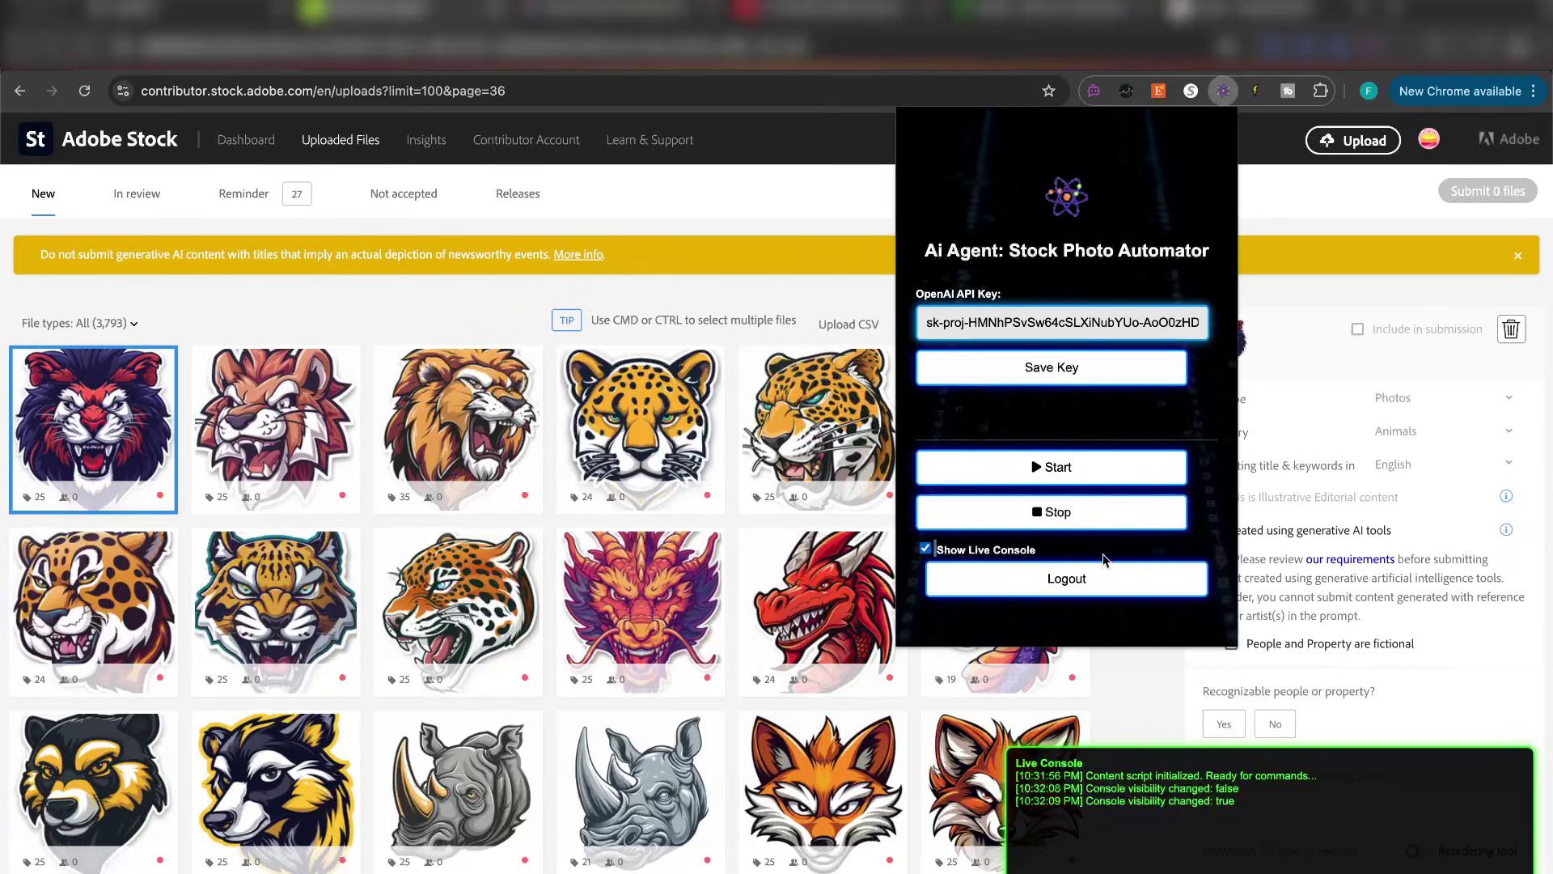
click(1067, 466)
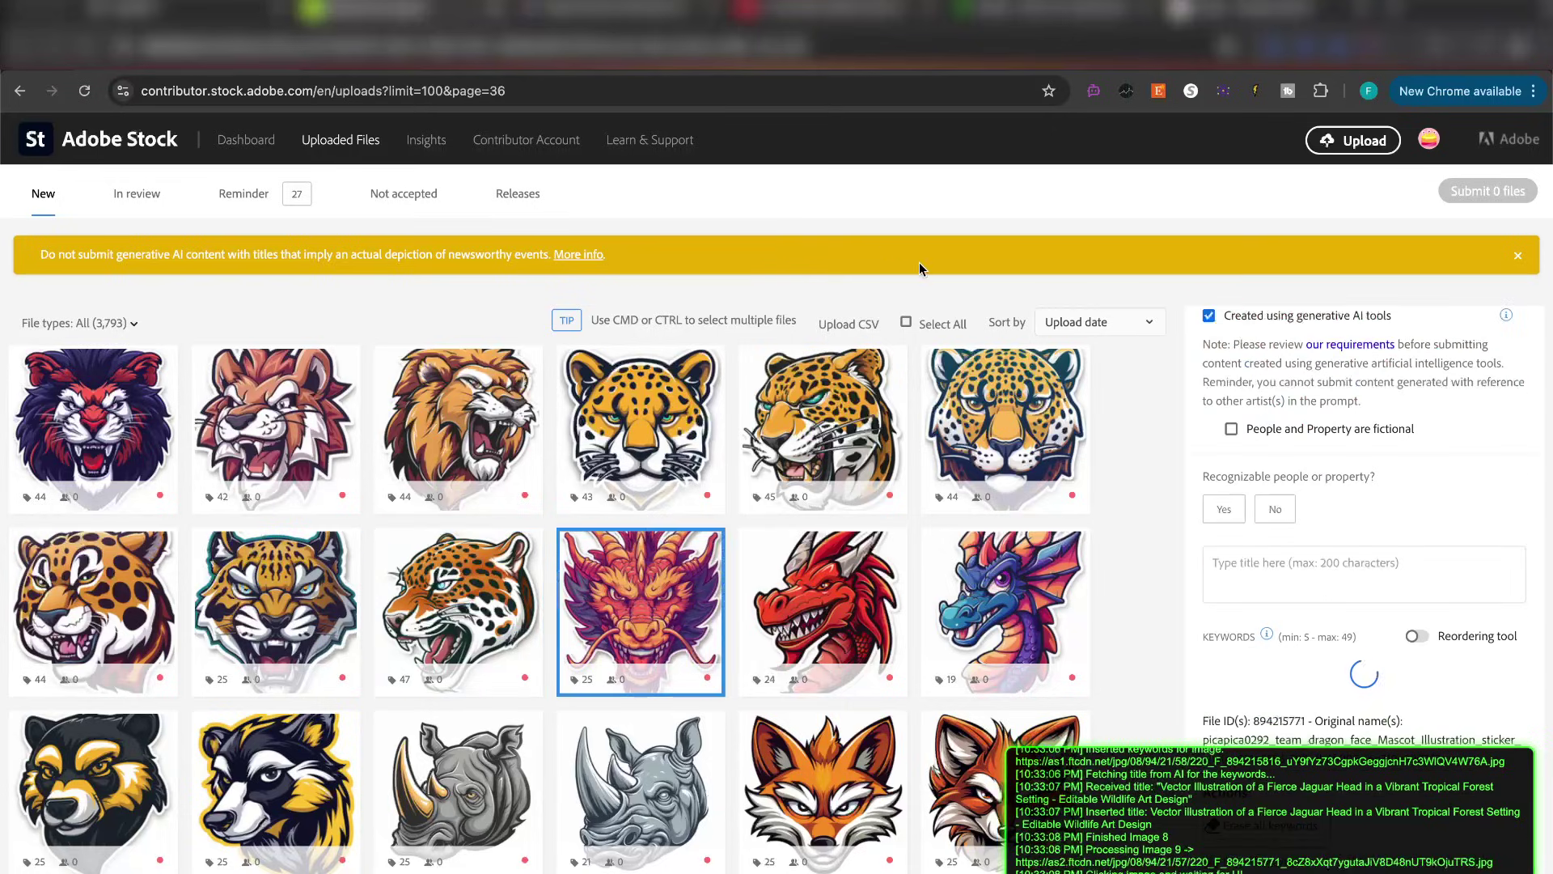
Stop the Stock Photo Automator's processing and close the extension.
click(1223, 91)
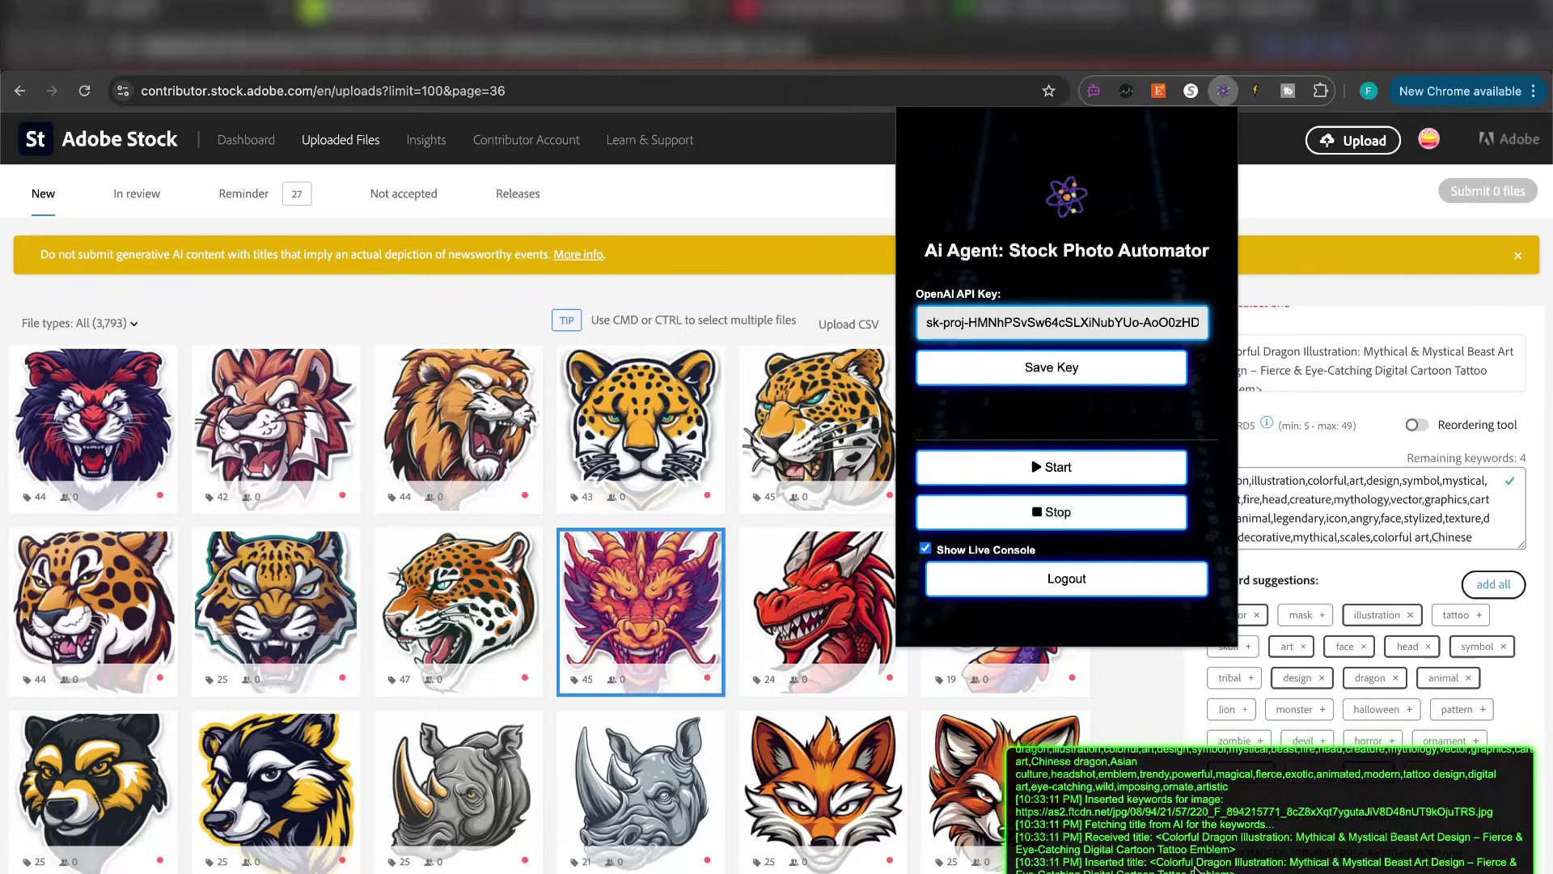
click(1319, 530)
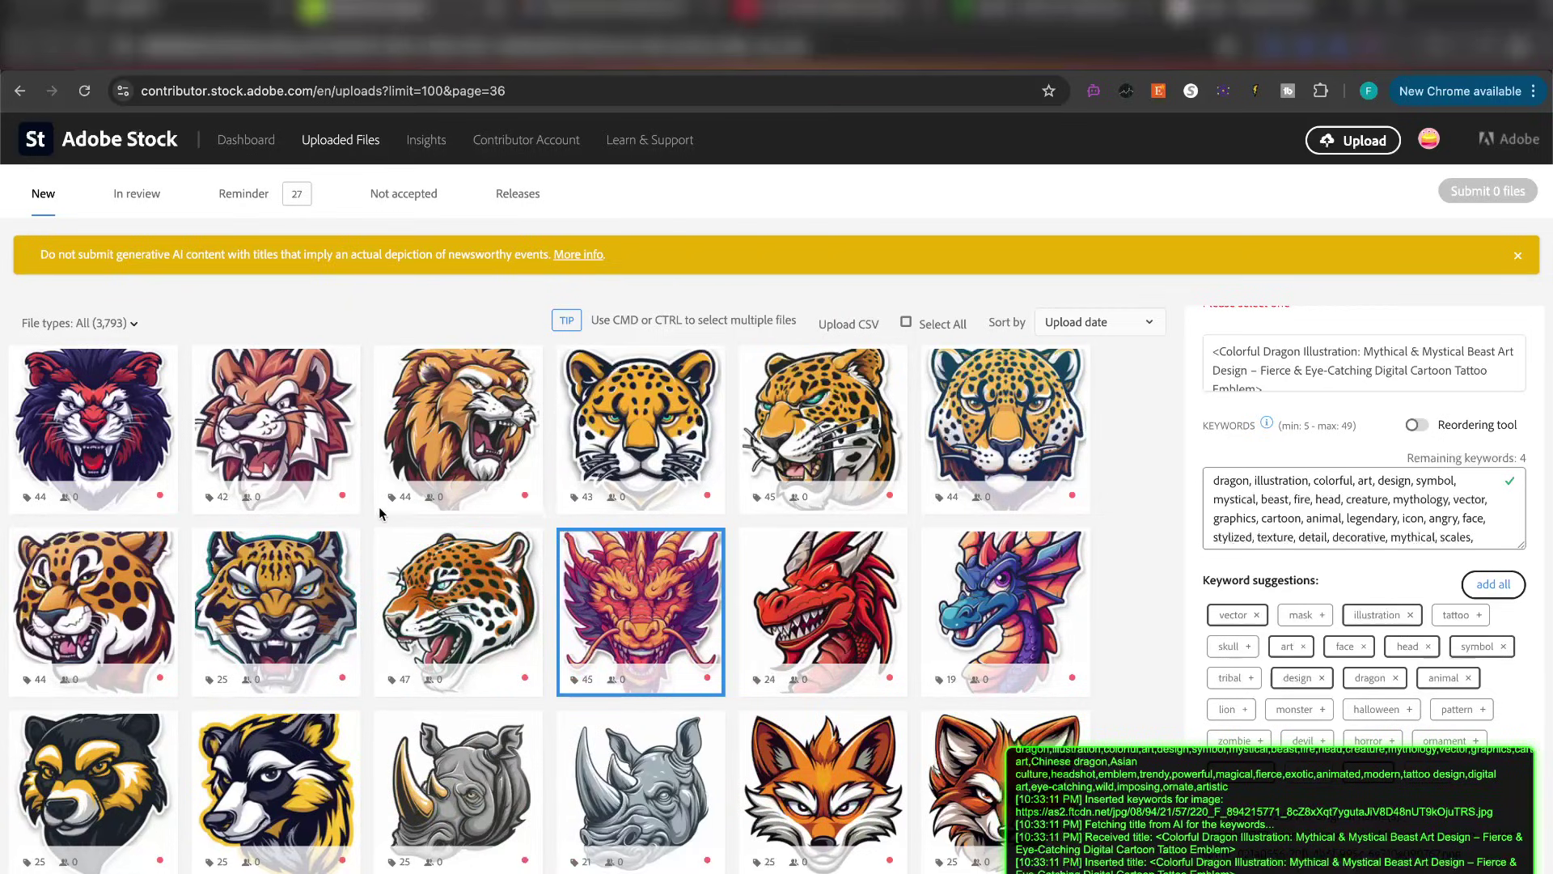
Examine the titles and keywords of the tiger, jaguar and leopard images in the second row.
click(428, 598)
click(333, 598)
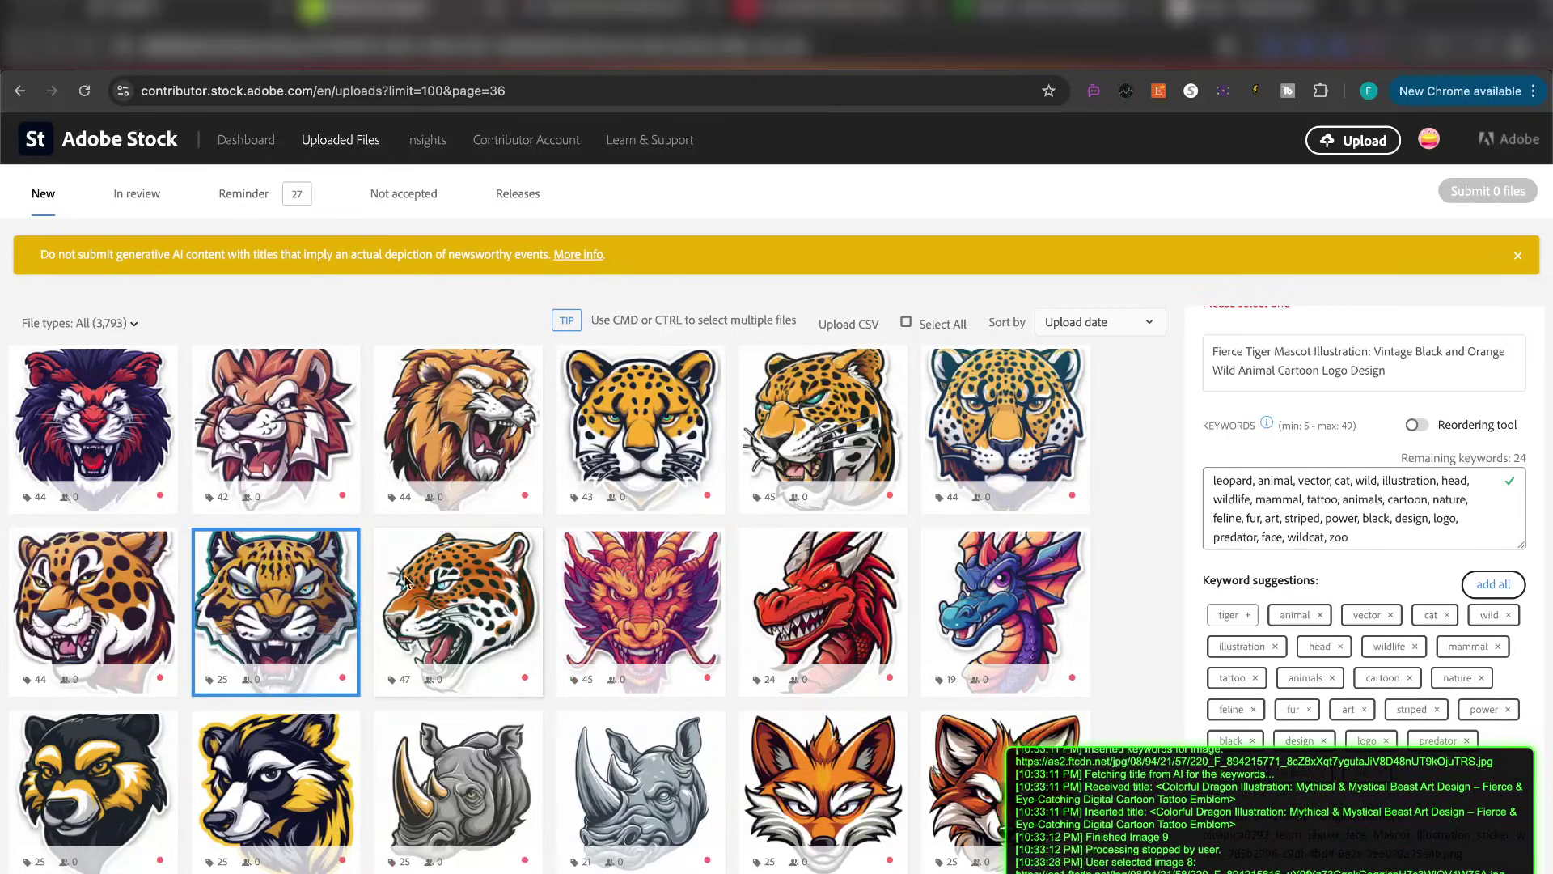
click(1352, 499)
scroll(1351, 502, up, 1)
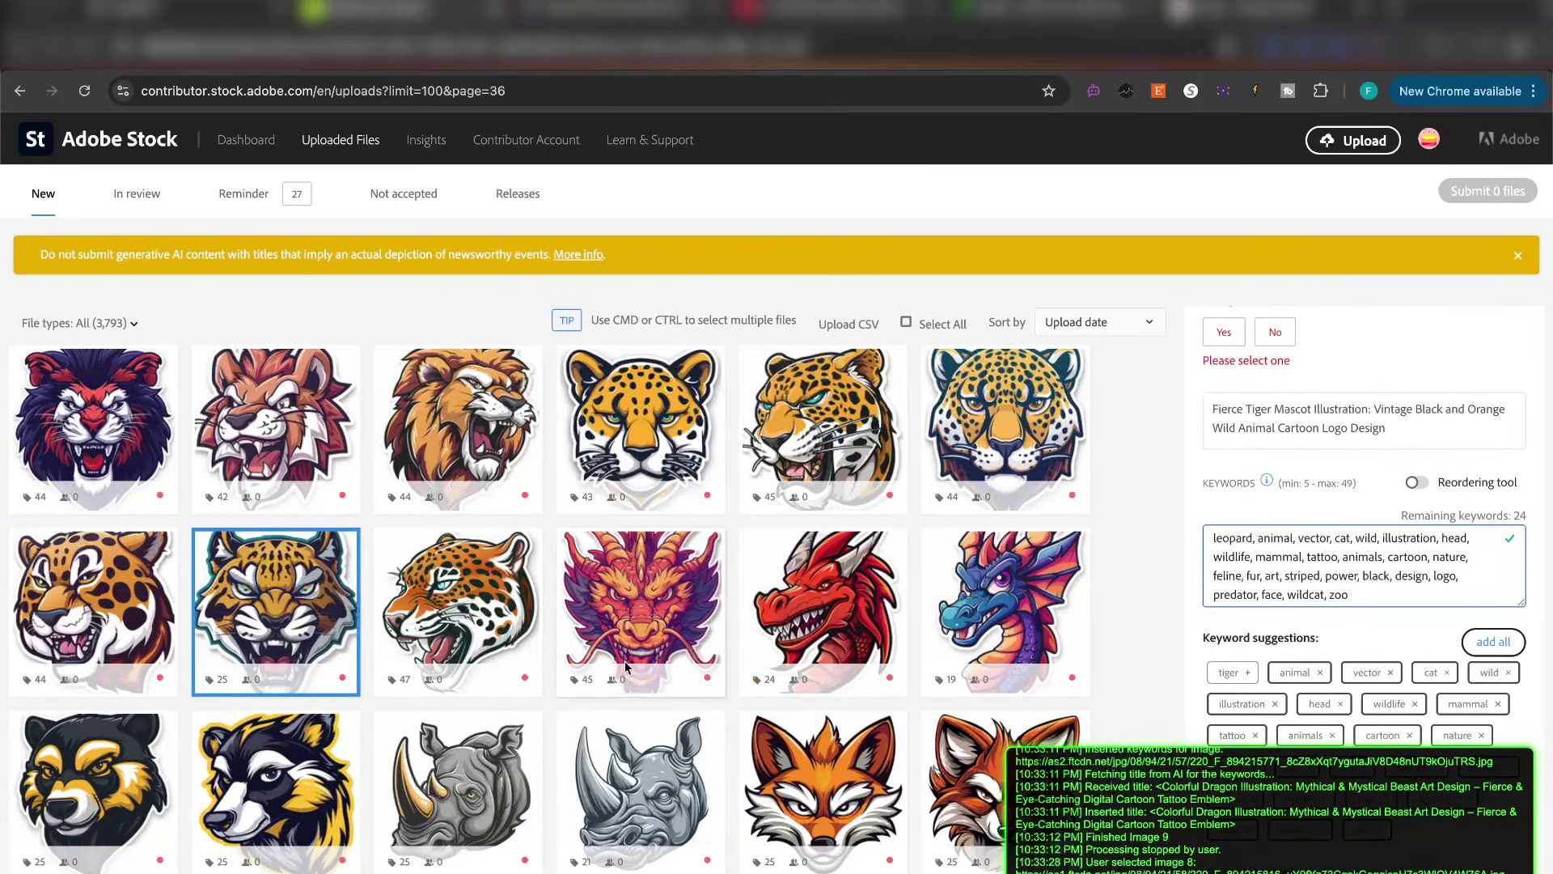
click(449, 671)
click(93, 603)
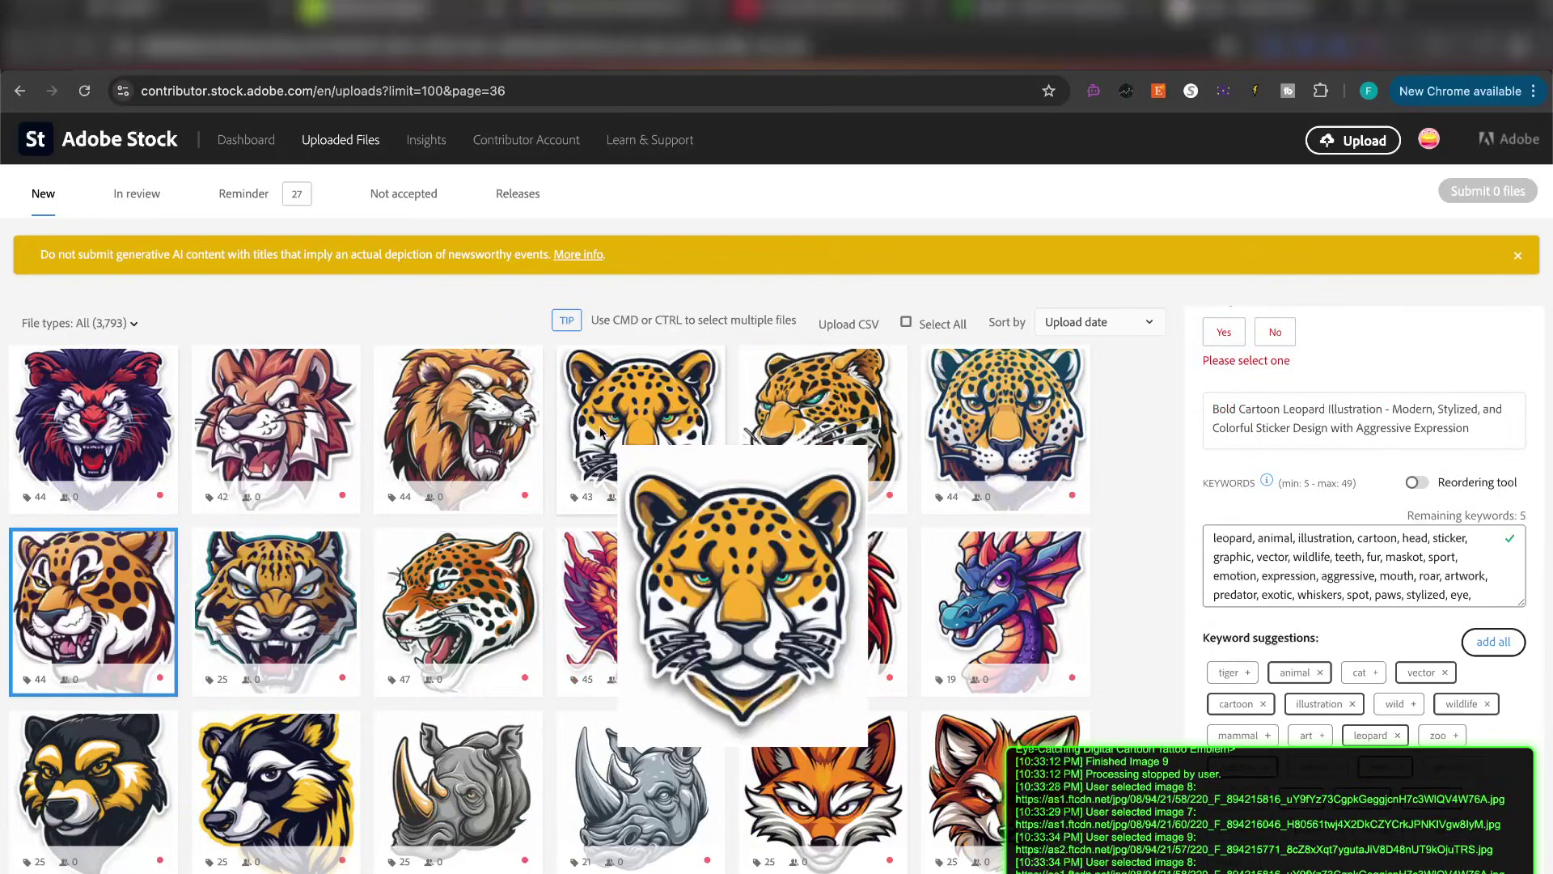
click(279, 598)
click(1217, 537)
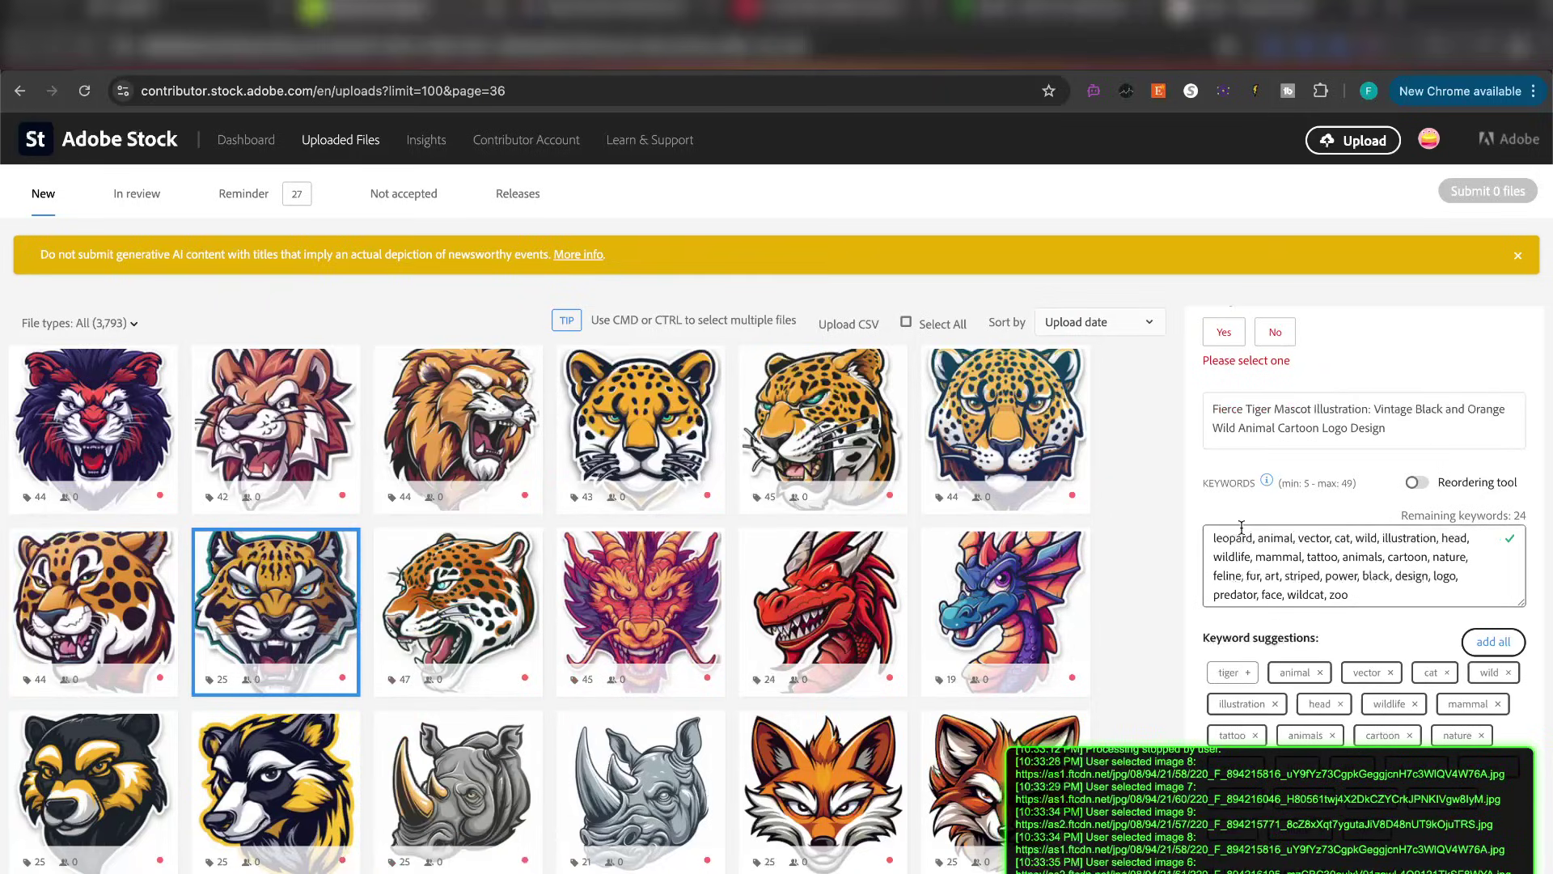
mouse_move(408, 639)
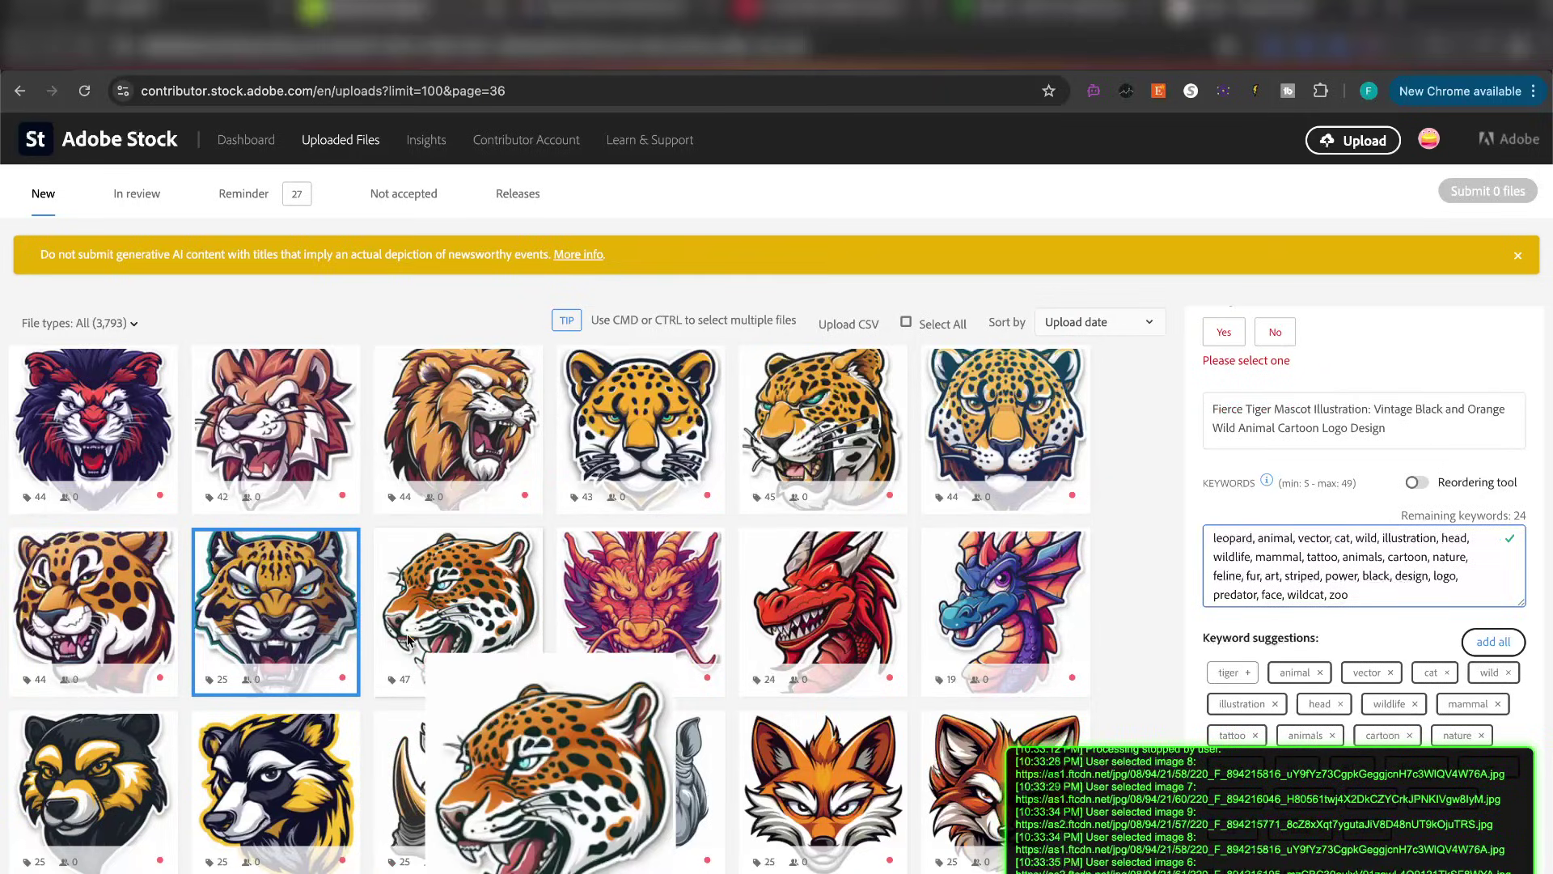
mouse_move(164, 476)
Review the live console log of the automator's keyword and title entries.
scroll(1126, 799, up, 5)
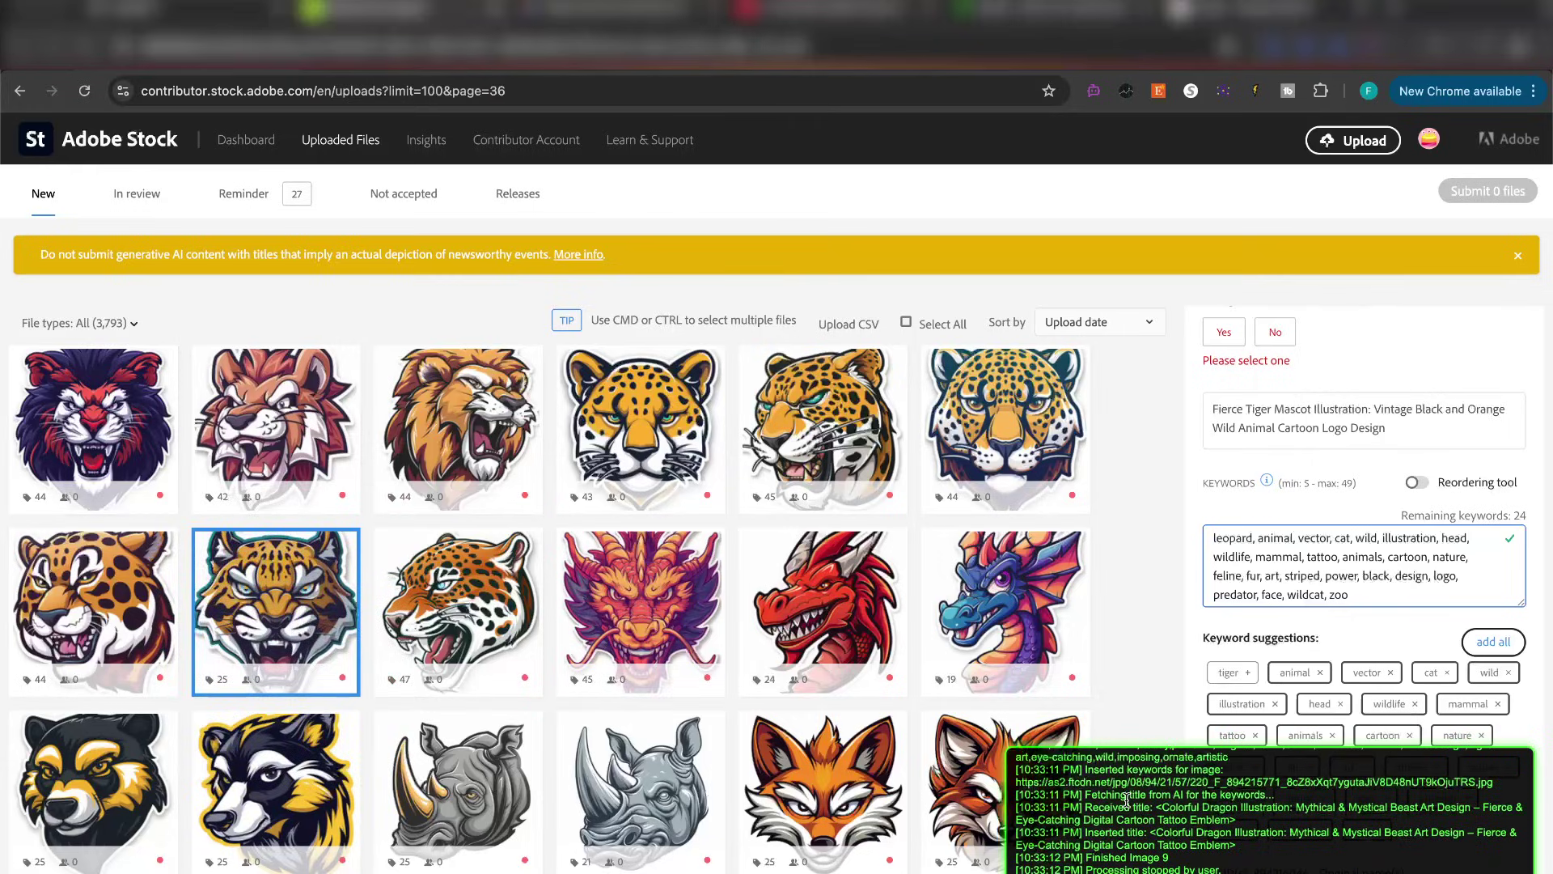
scroll(1126, 799, up, 3)
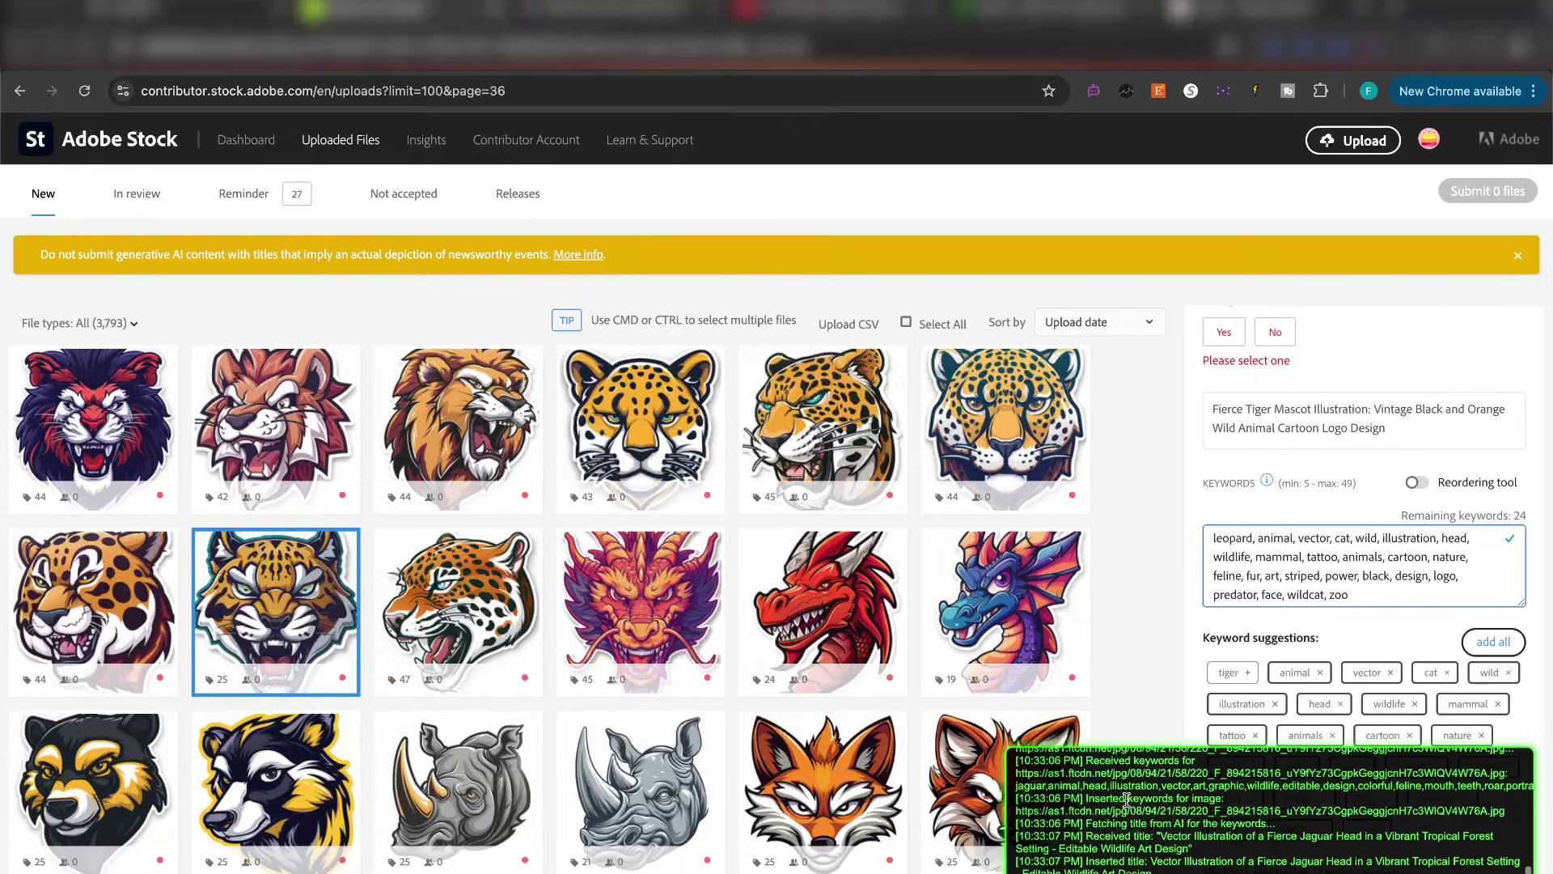
scroll(1126, 799, down, 10)
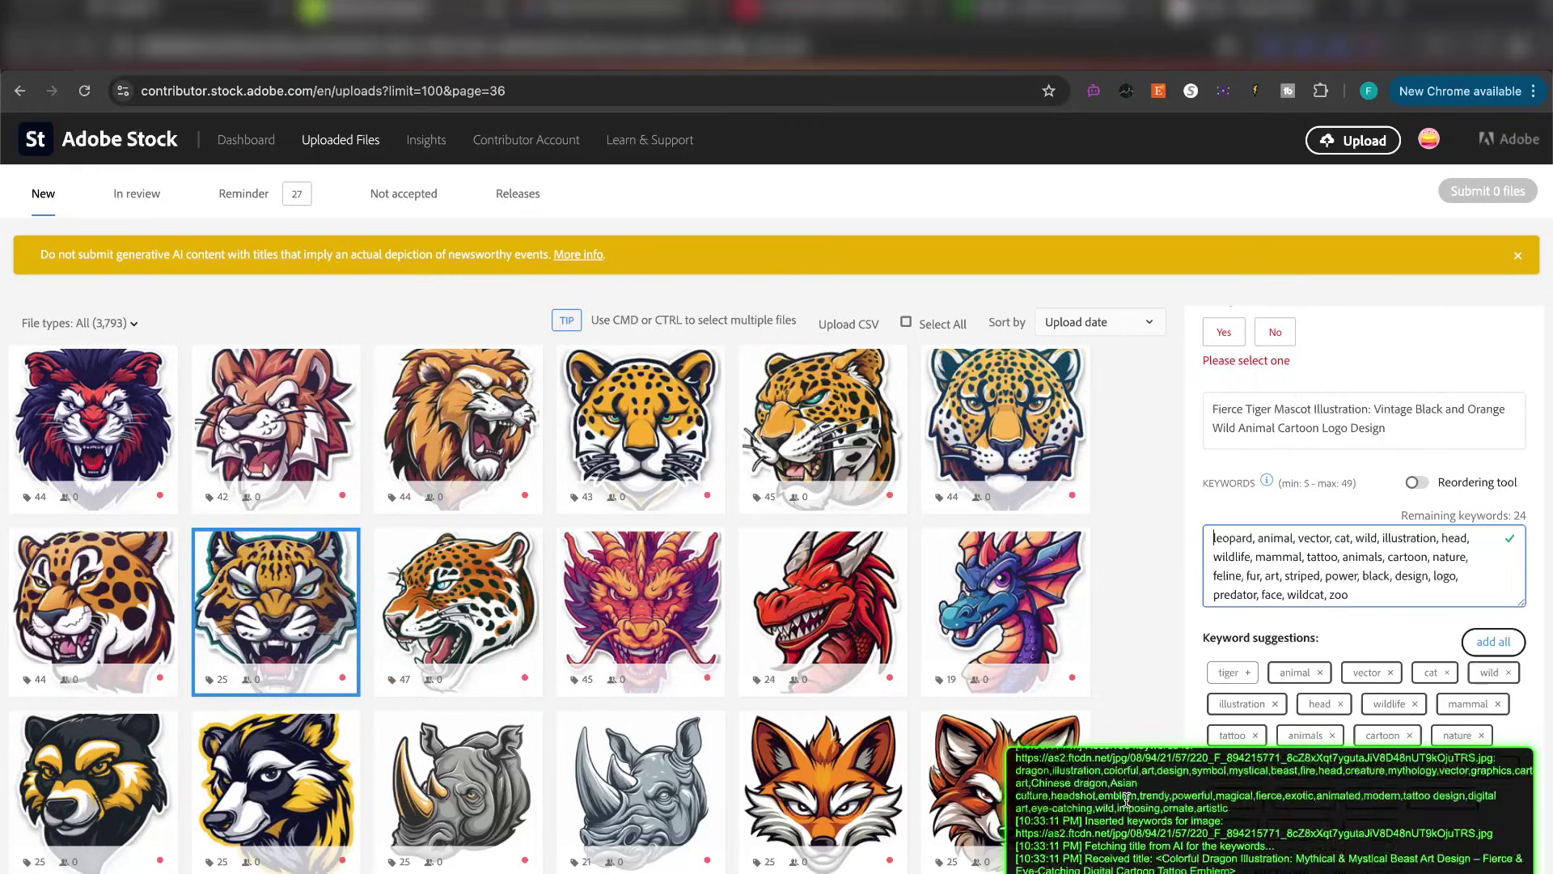
Examine the generated titles and full keyword lists of the two lion images and the purple dragon image.
click(439, 412)
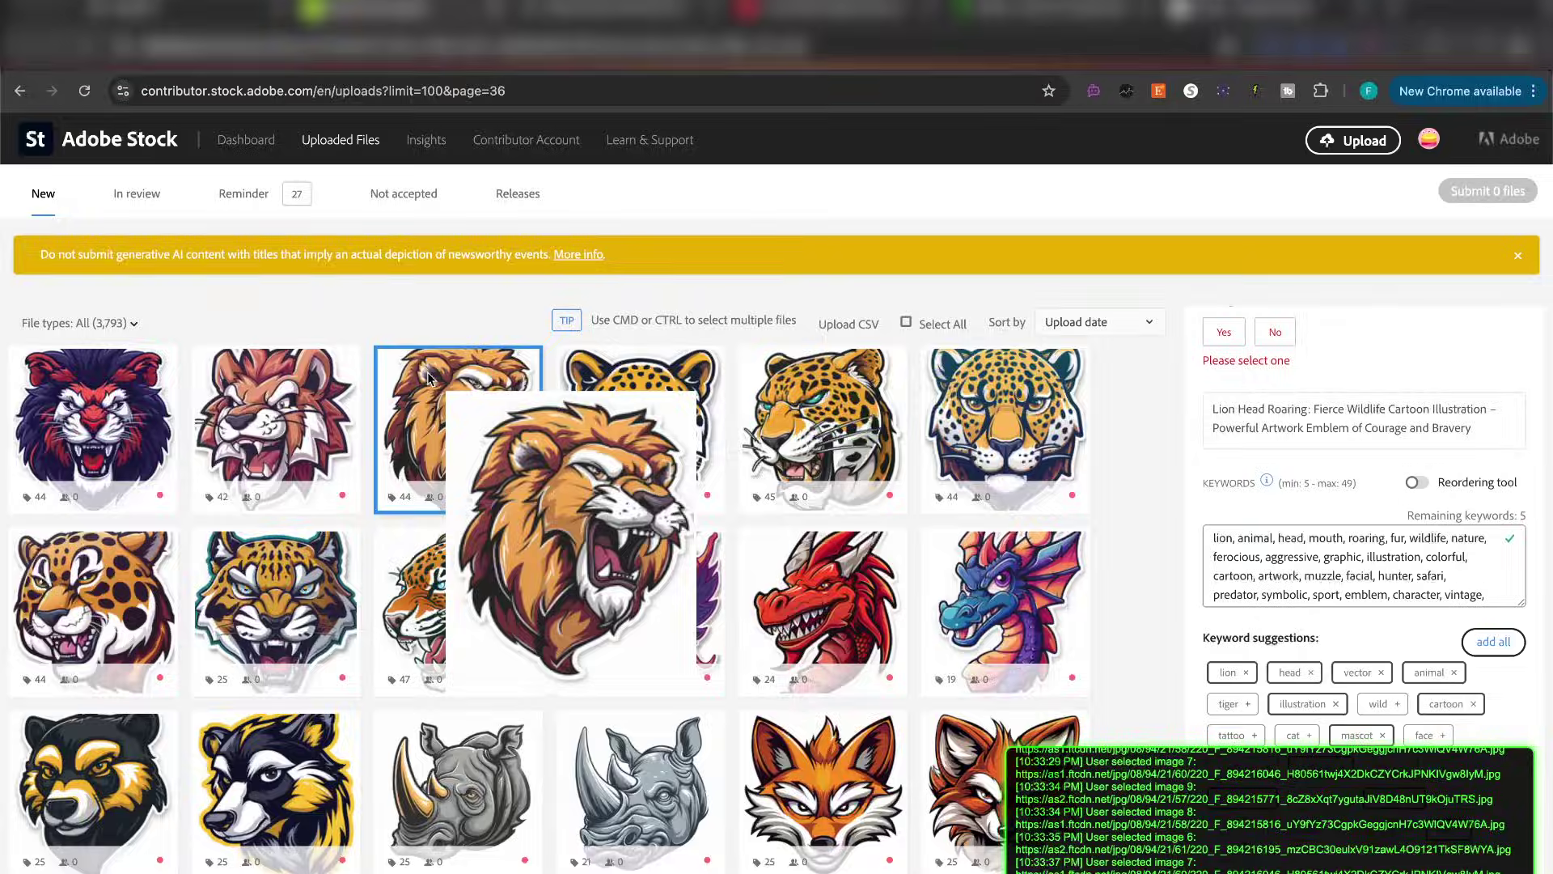
click(298, 445)
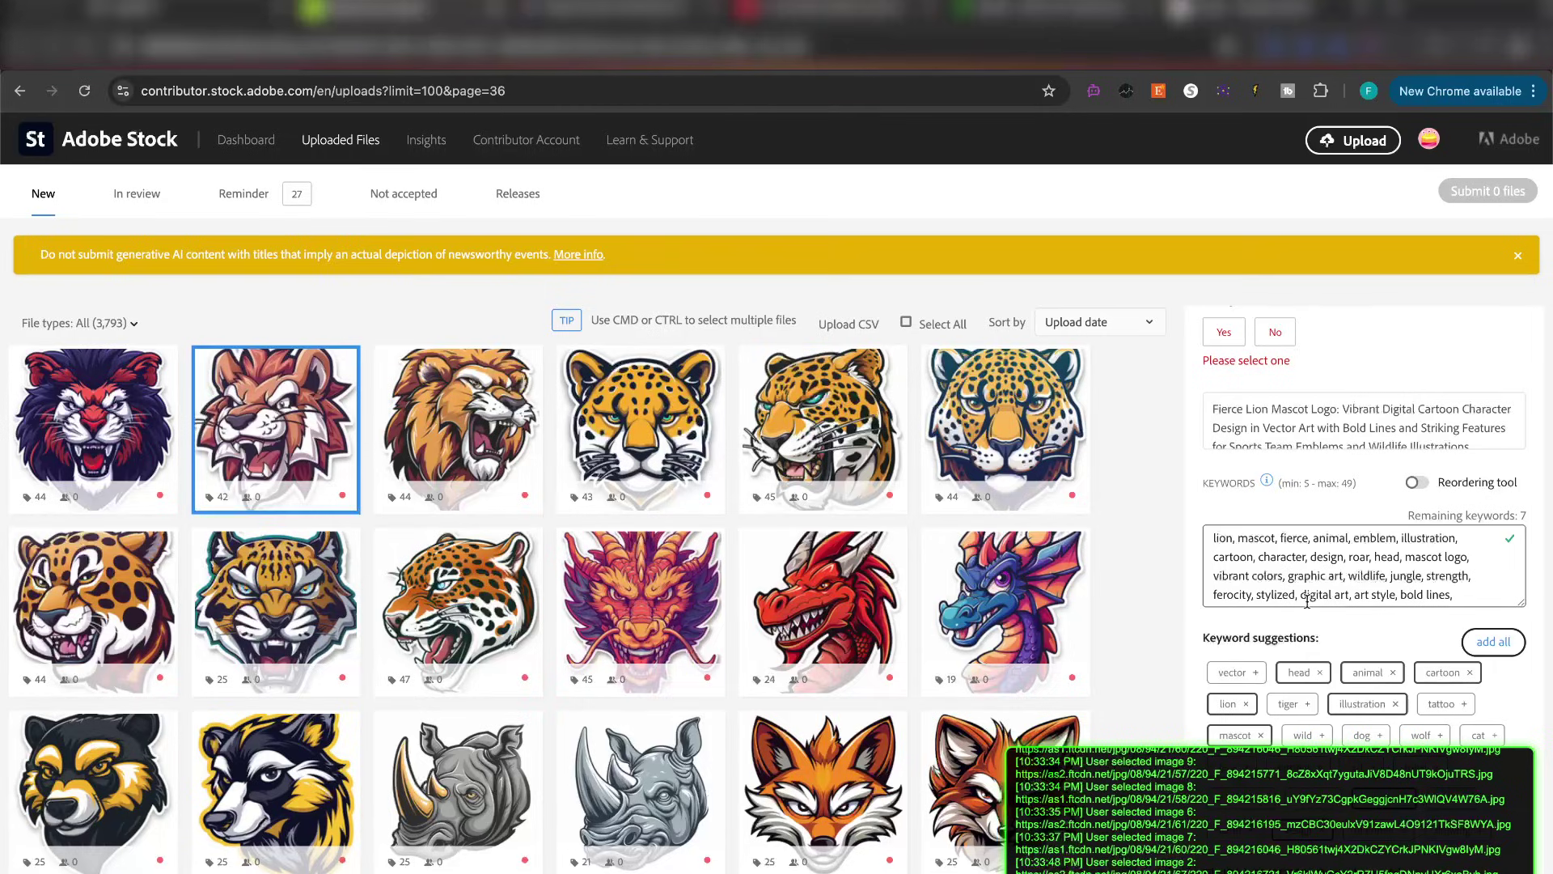
scroll(1332, 596, down, 2)
scroll(1331, 596, down, 1)
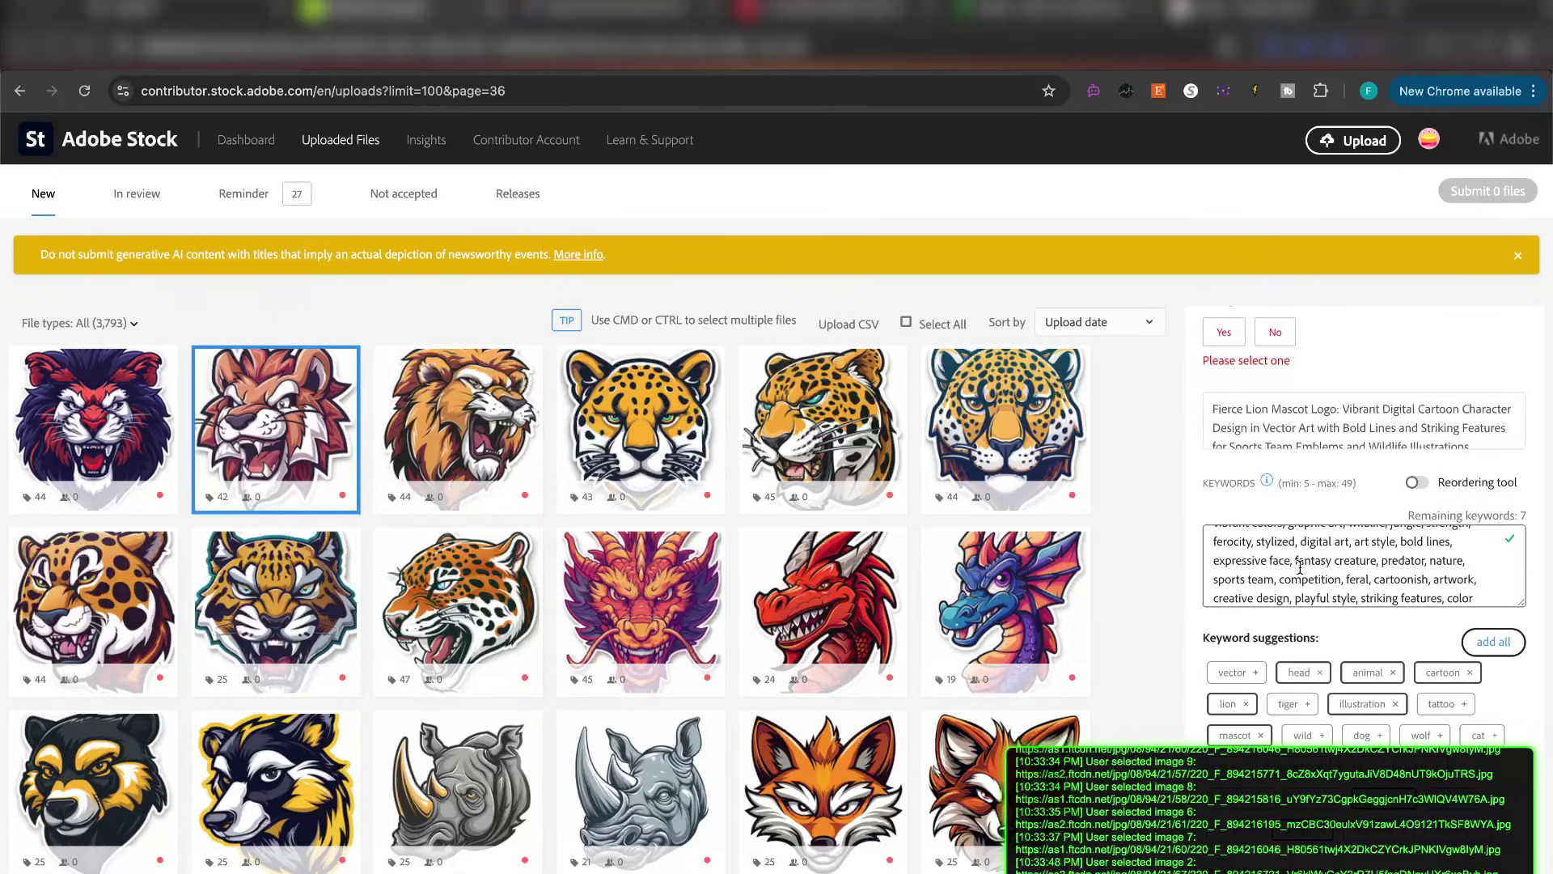
drag(1374, 560, 1425, 607)
click(1426, 607)
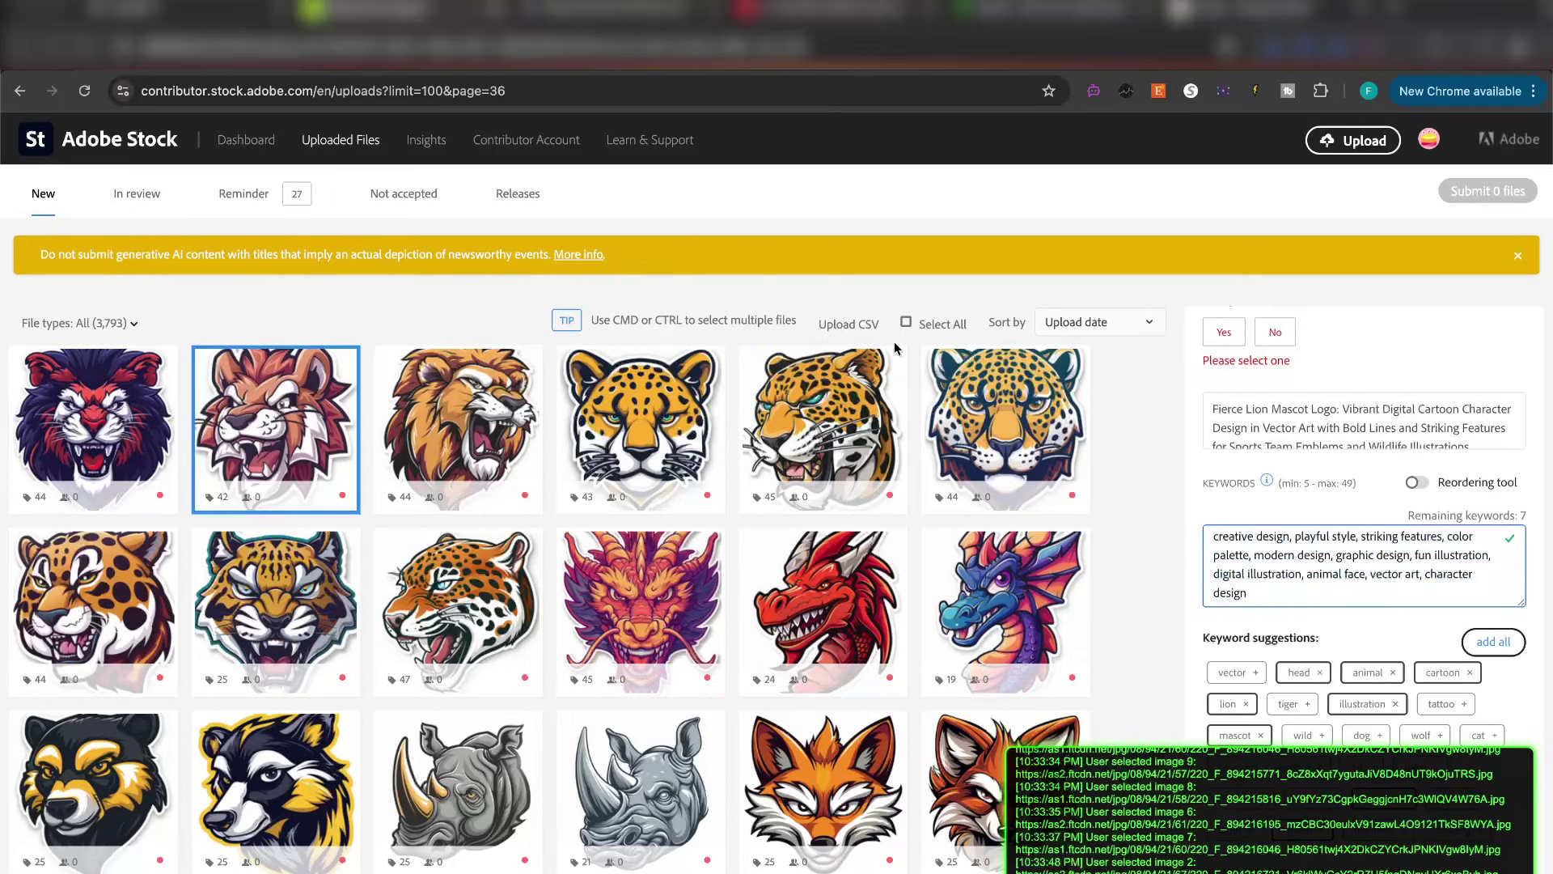
mouse_move(756, 621)
click(639, 603)
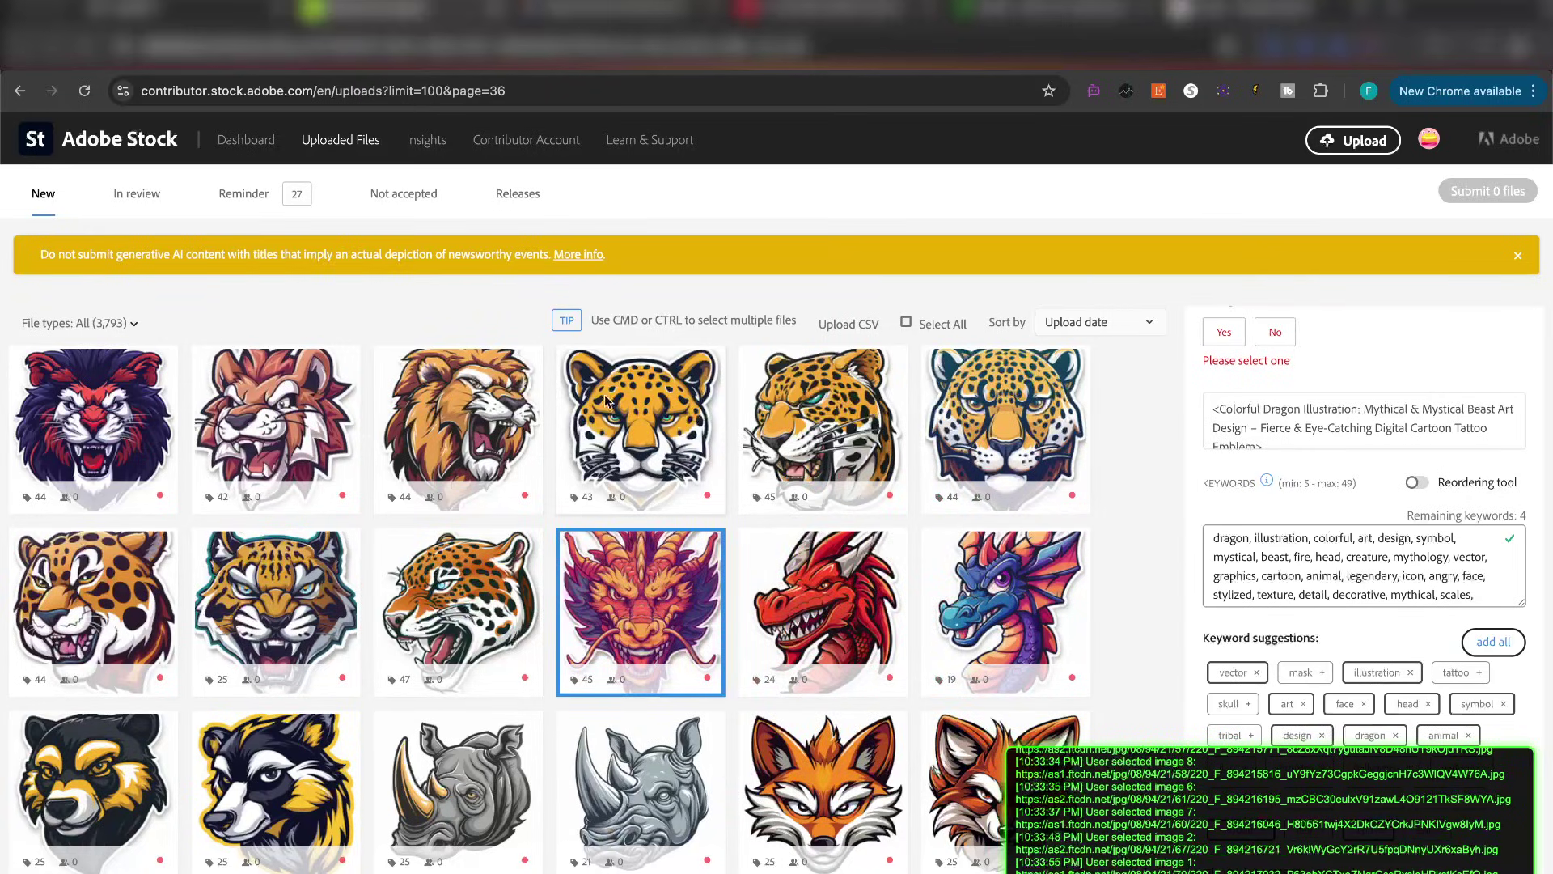
mouse_move(765, 595)
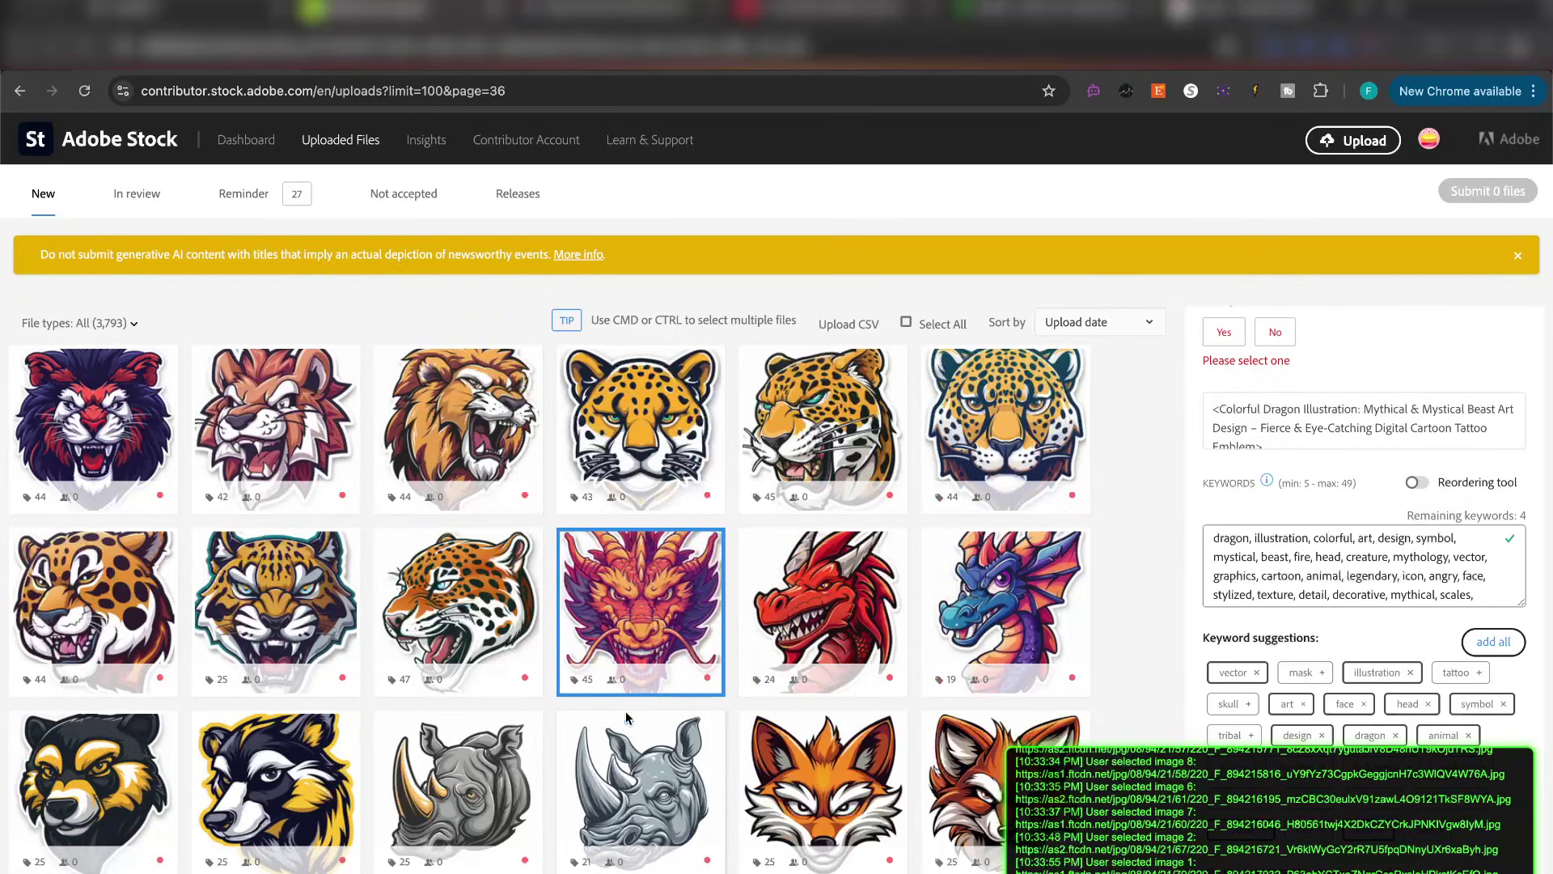
Check the title and keyword fields of the red dragon image in the second row.
mouse_move(627, 718)
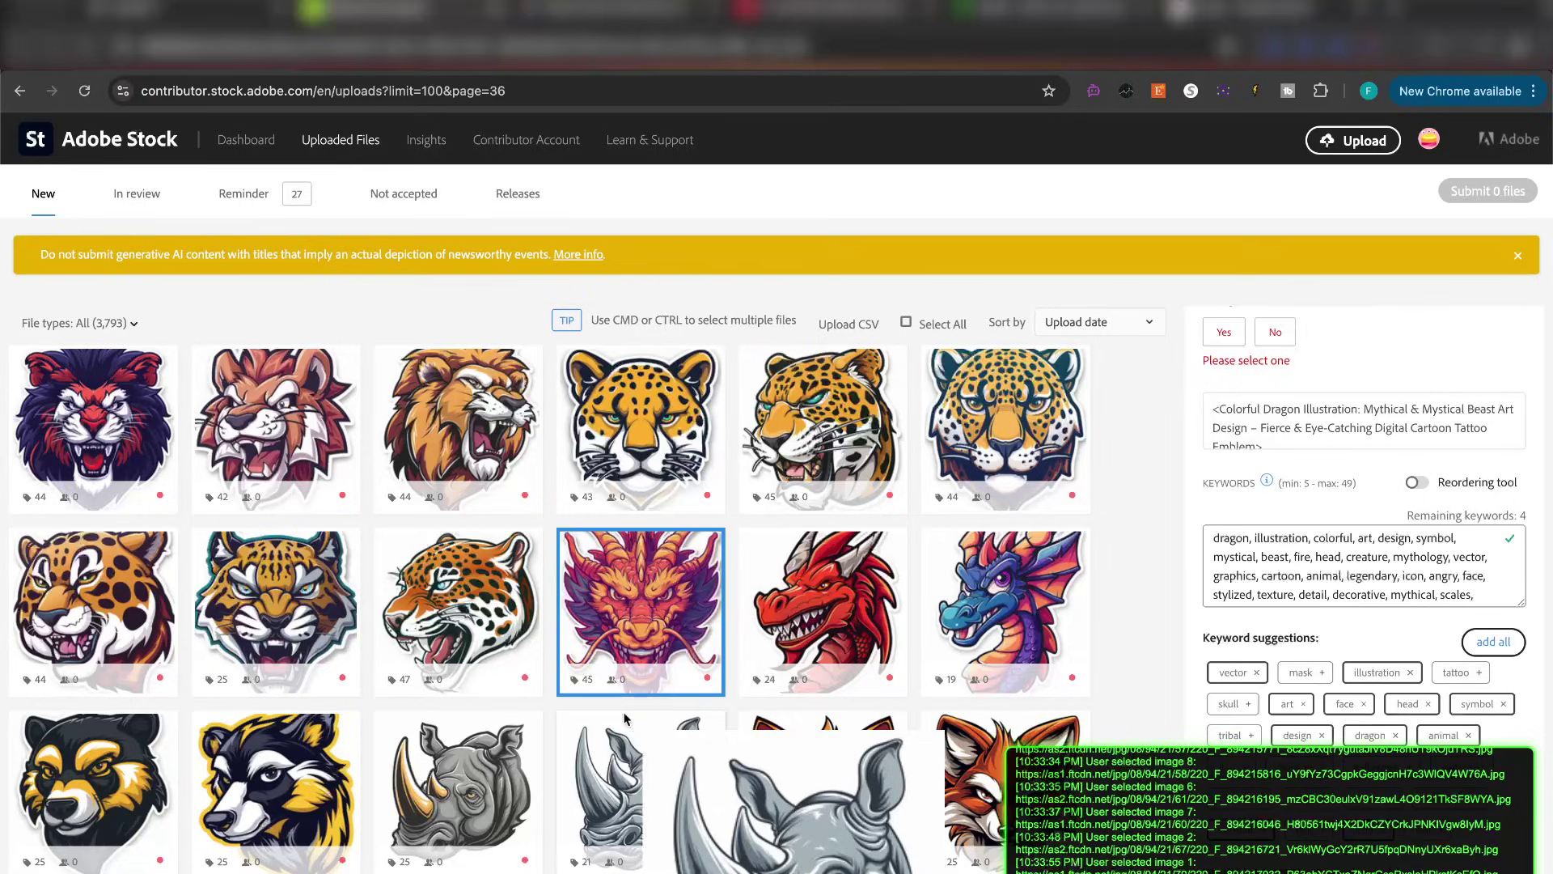
mouse_move(682, 553)
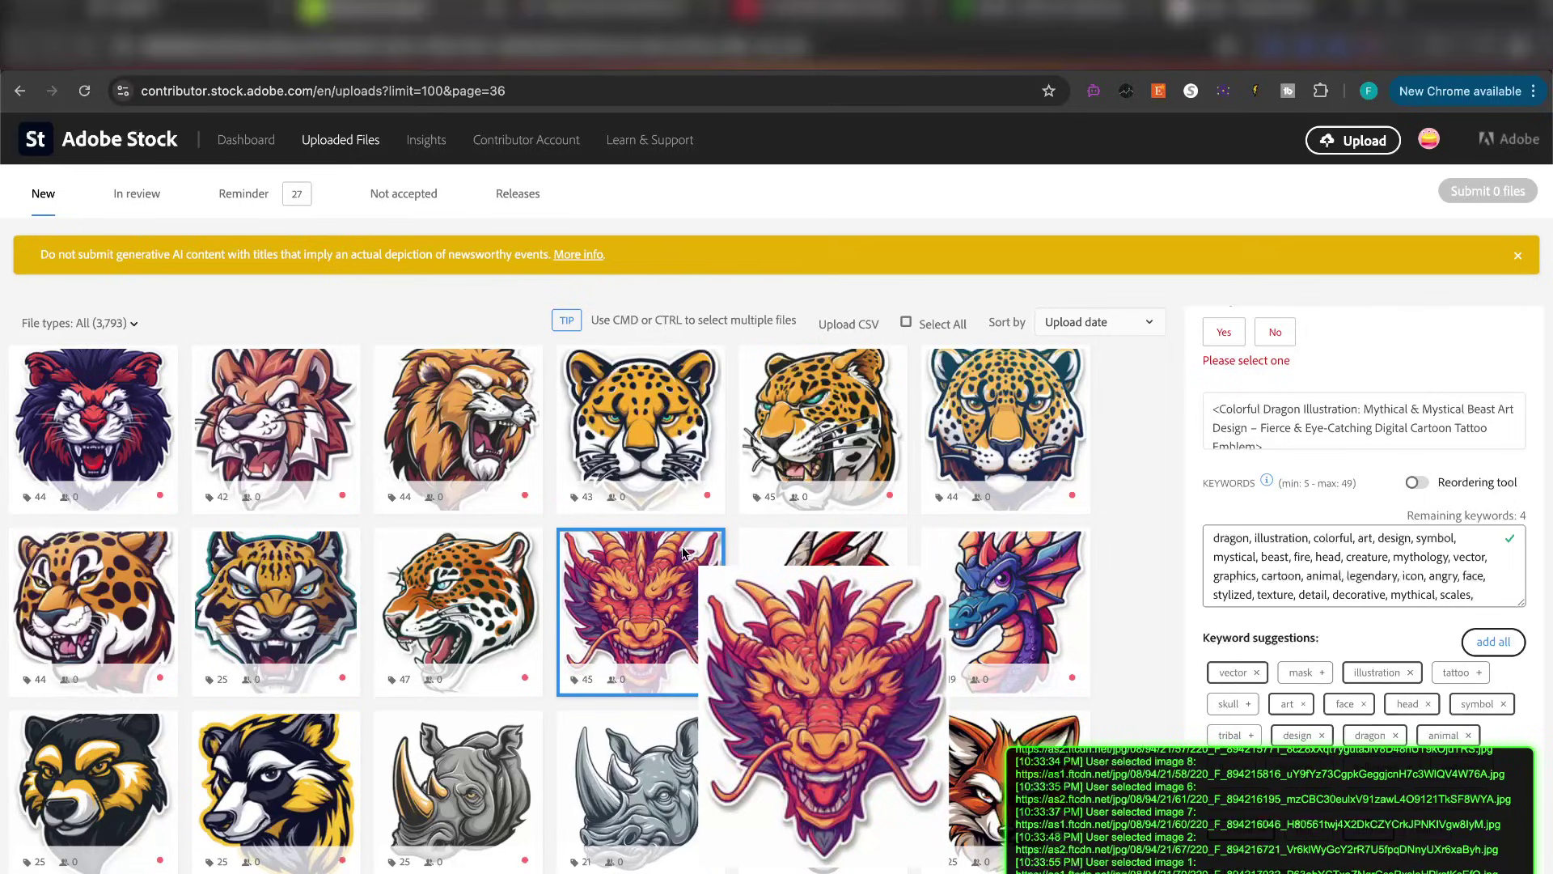
click(795, 557)
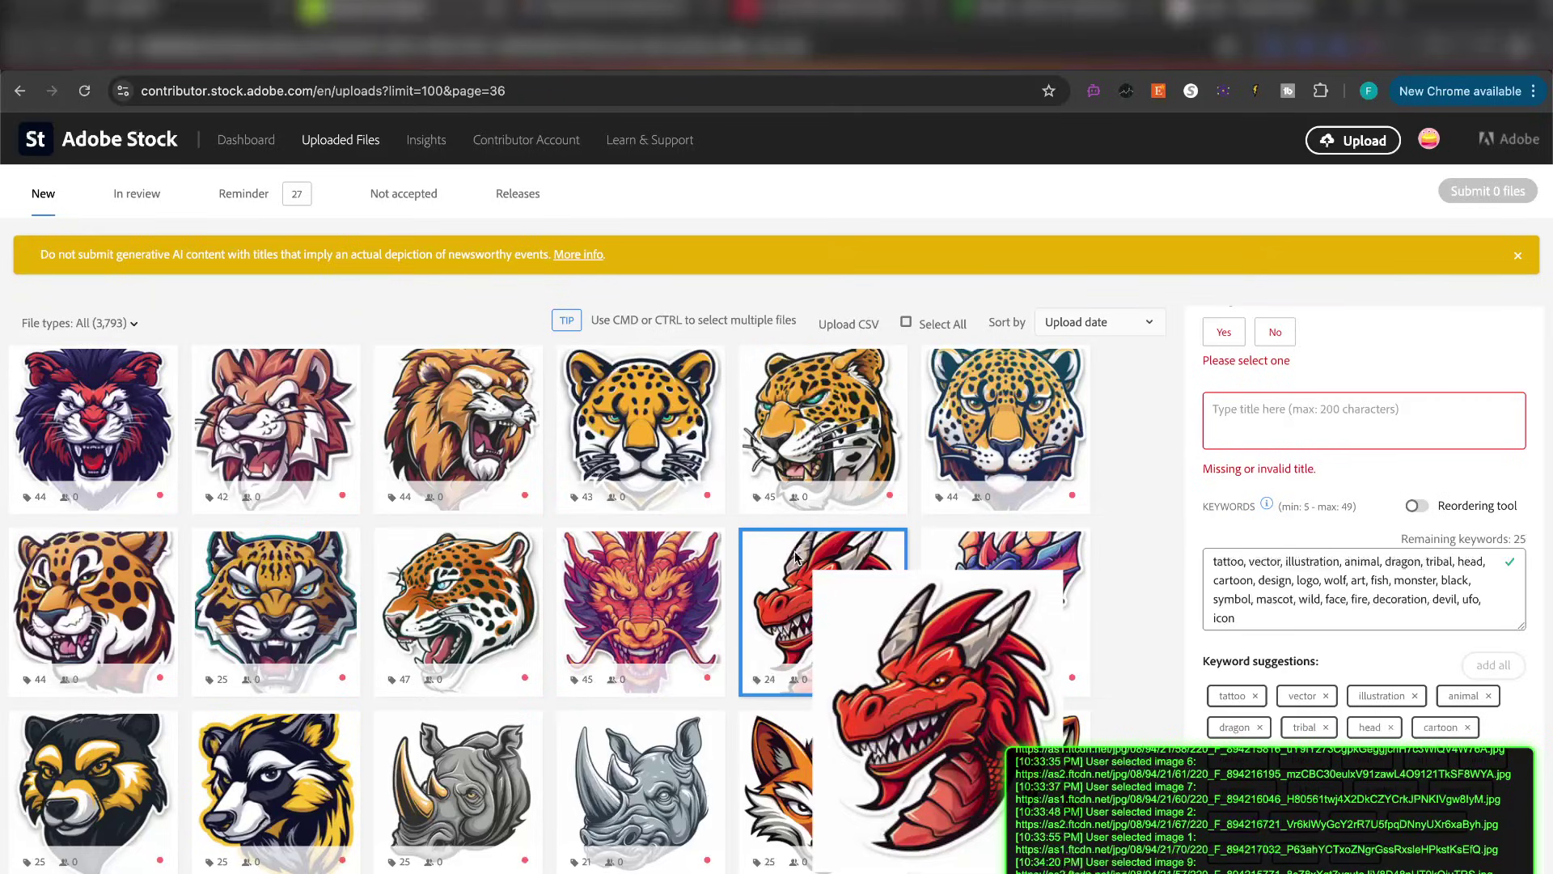
Capture a screenshot of the enlarged front-facing jaguar image and analyze it for keywords with the Stock Photo Scanner & Tagger.
mouse_move(716, 390)
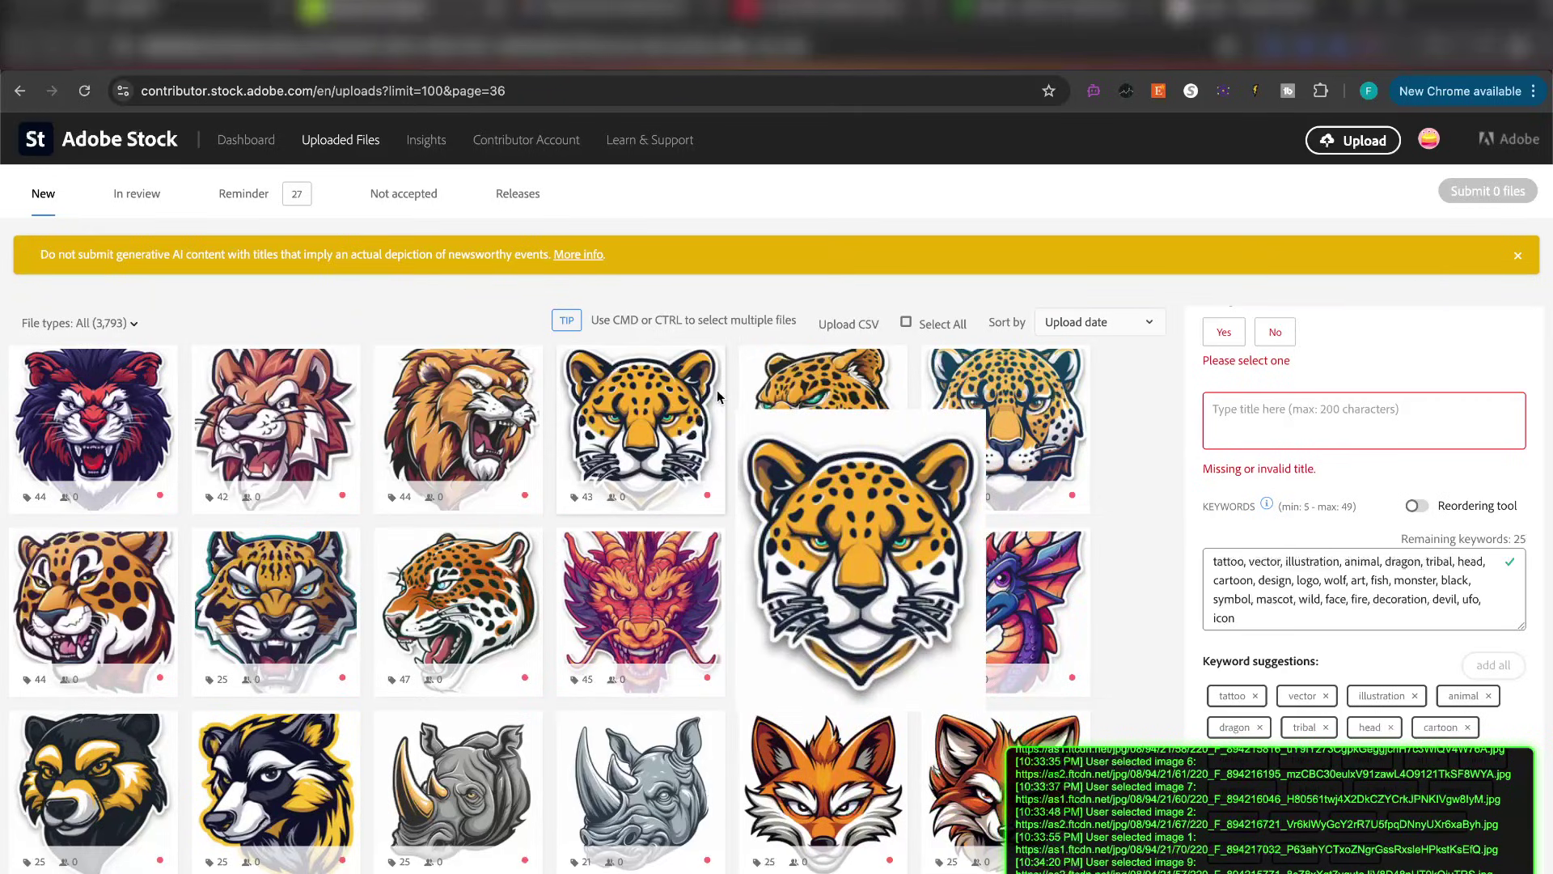
key(super+shift+4)
mouse_move(742, 413)
mouse_down()
mouse_move(902, 679)
mouse_move(970, 743)
mouse_up()
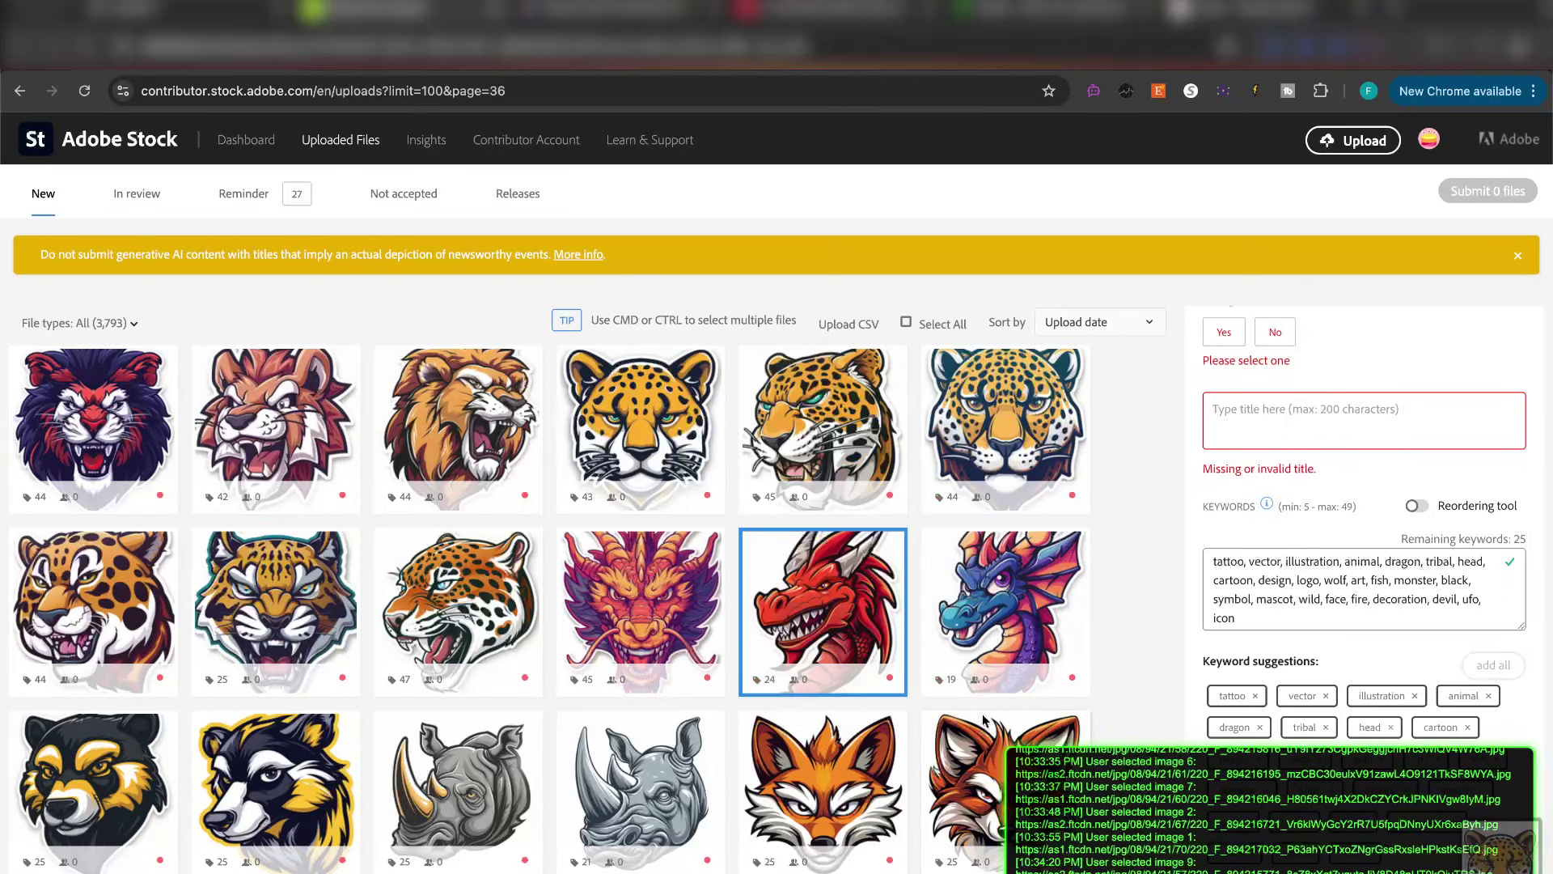
click(1256, 91)
drag(1504, 851, 1067, 299)
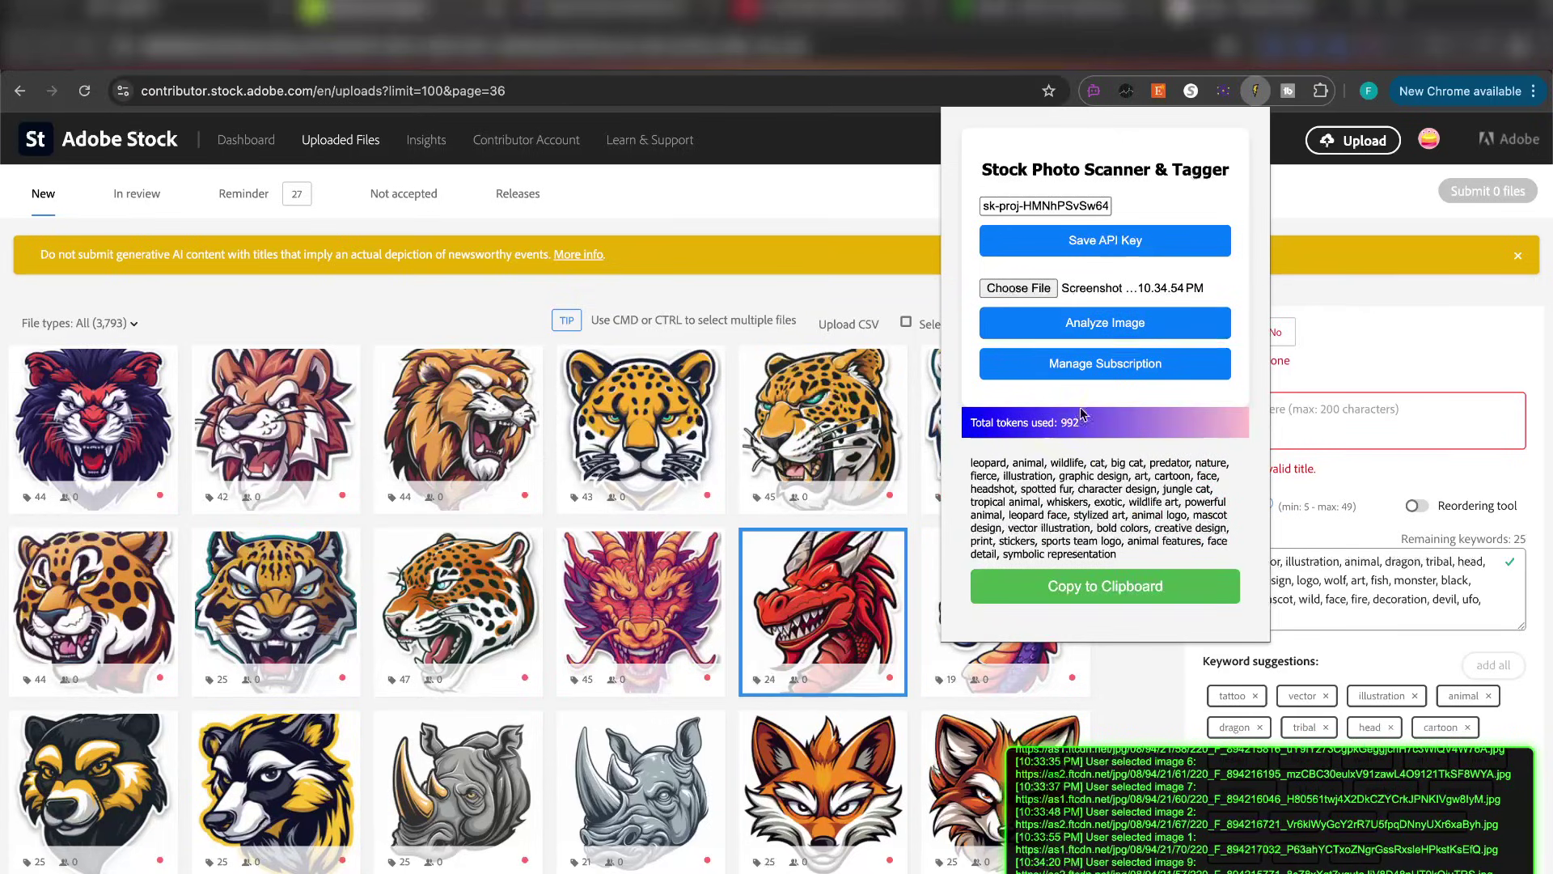
click(1374, 337)
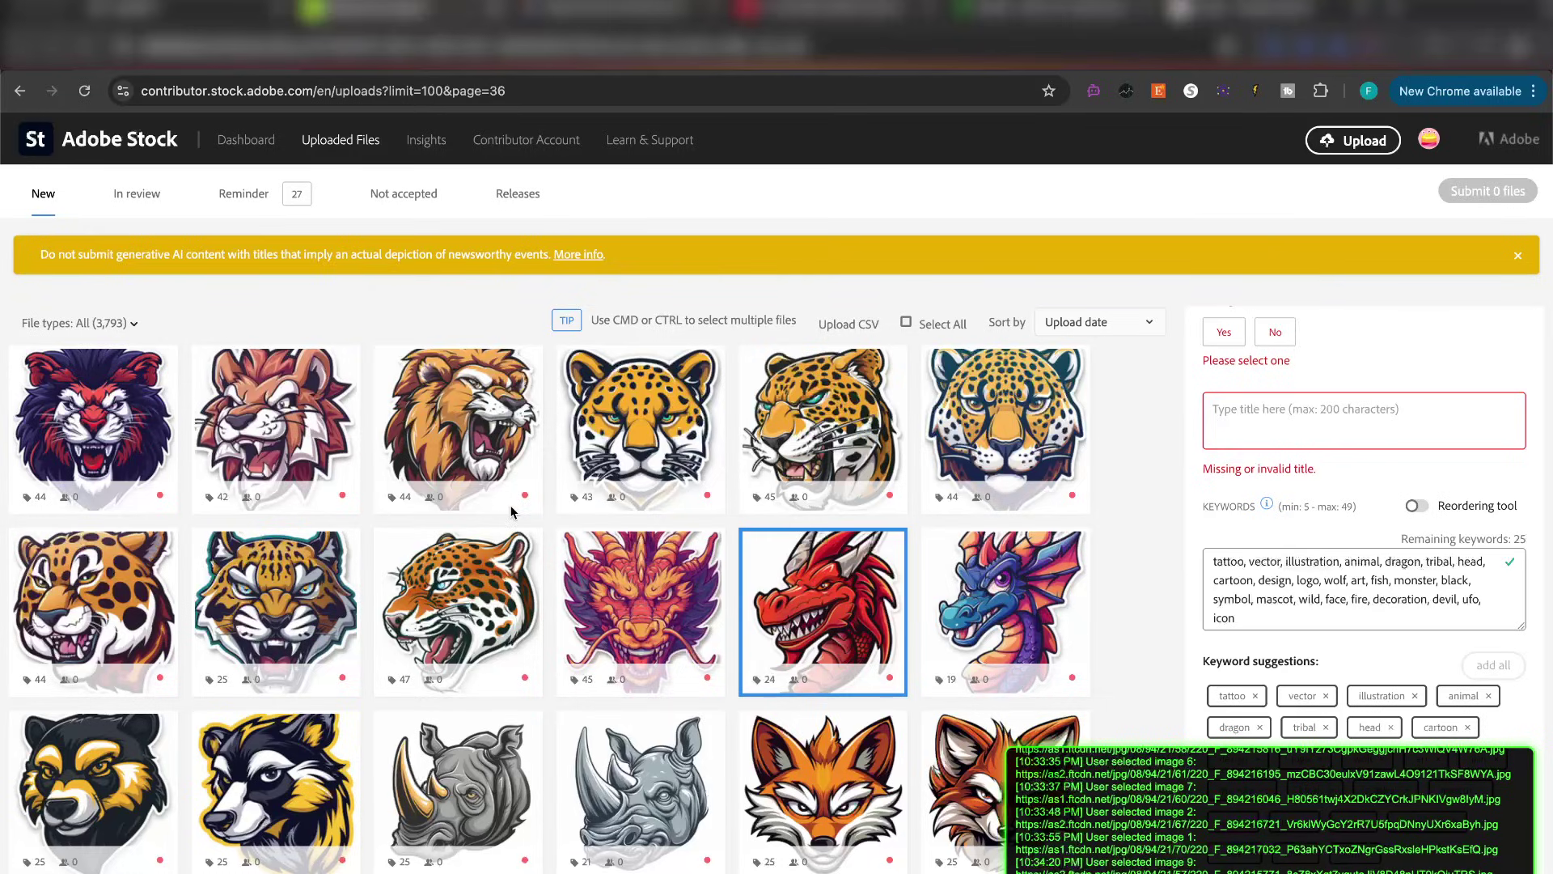
Examine the titles and keywords of the three spotted cat images in the first row and the three dragons below them.
mouse_move(1059, 665)
mouse_move(415, 447)
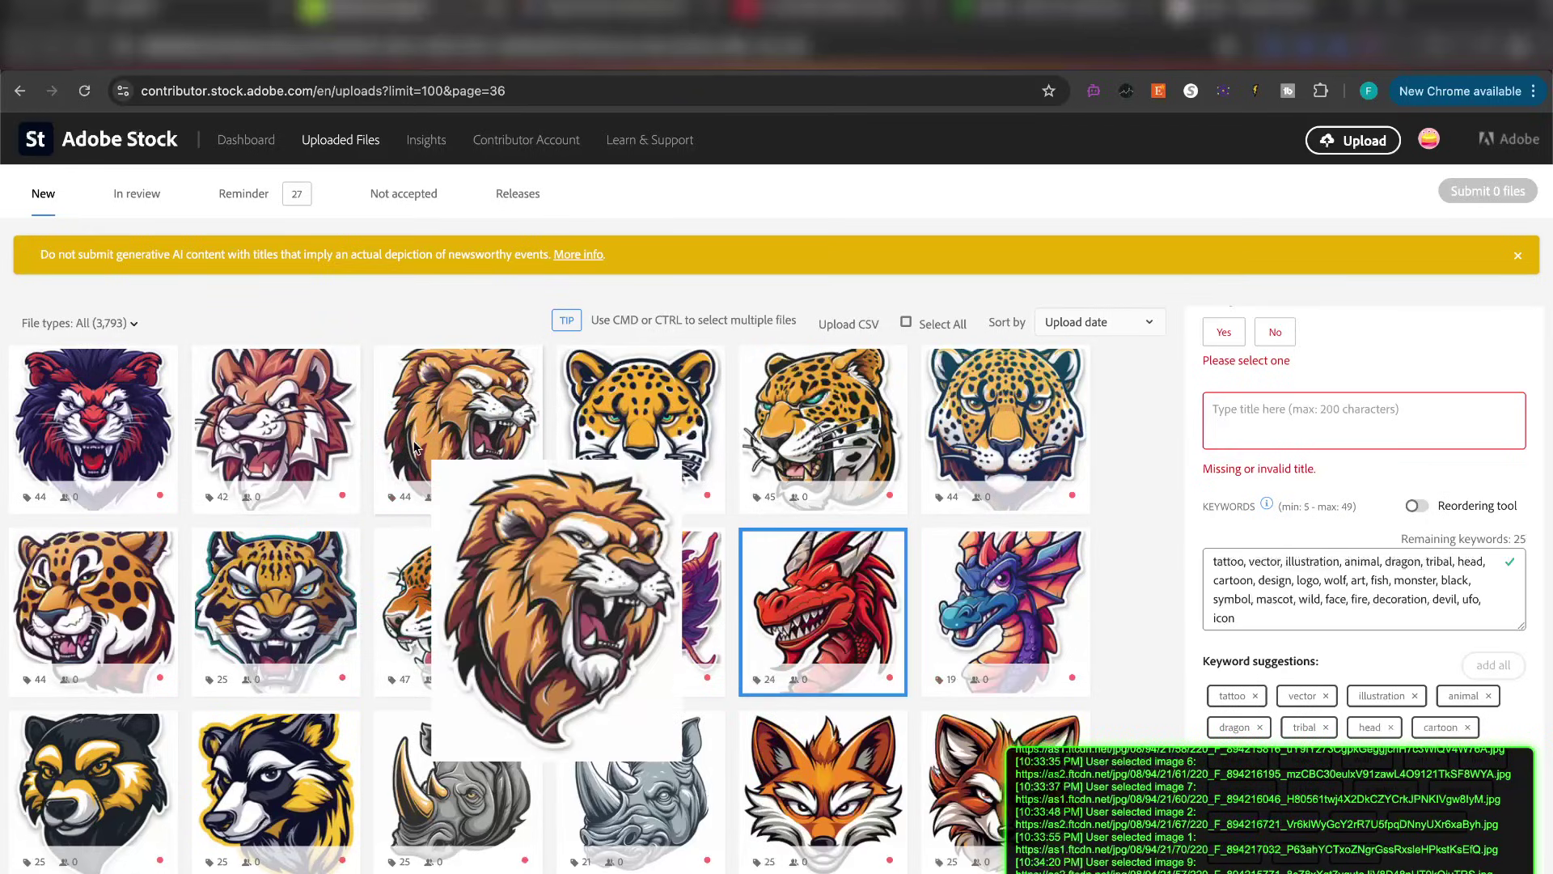
mouse_move(1066, 453)
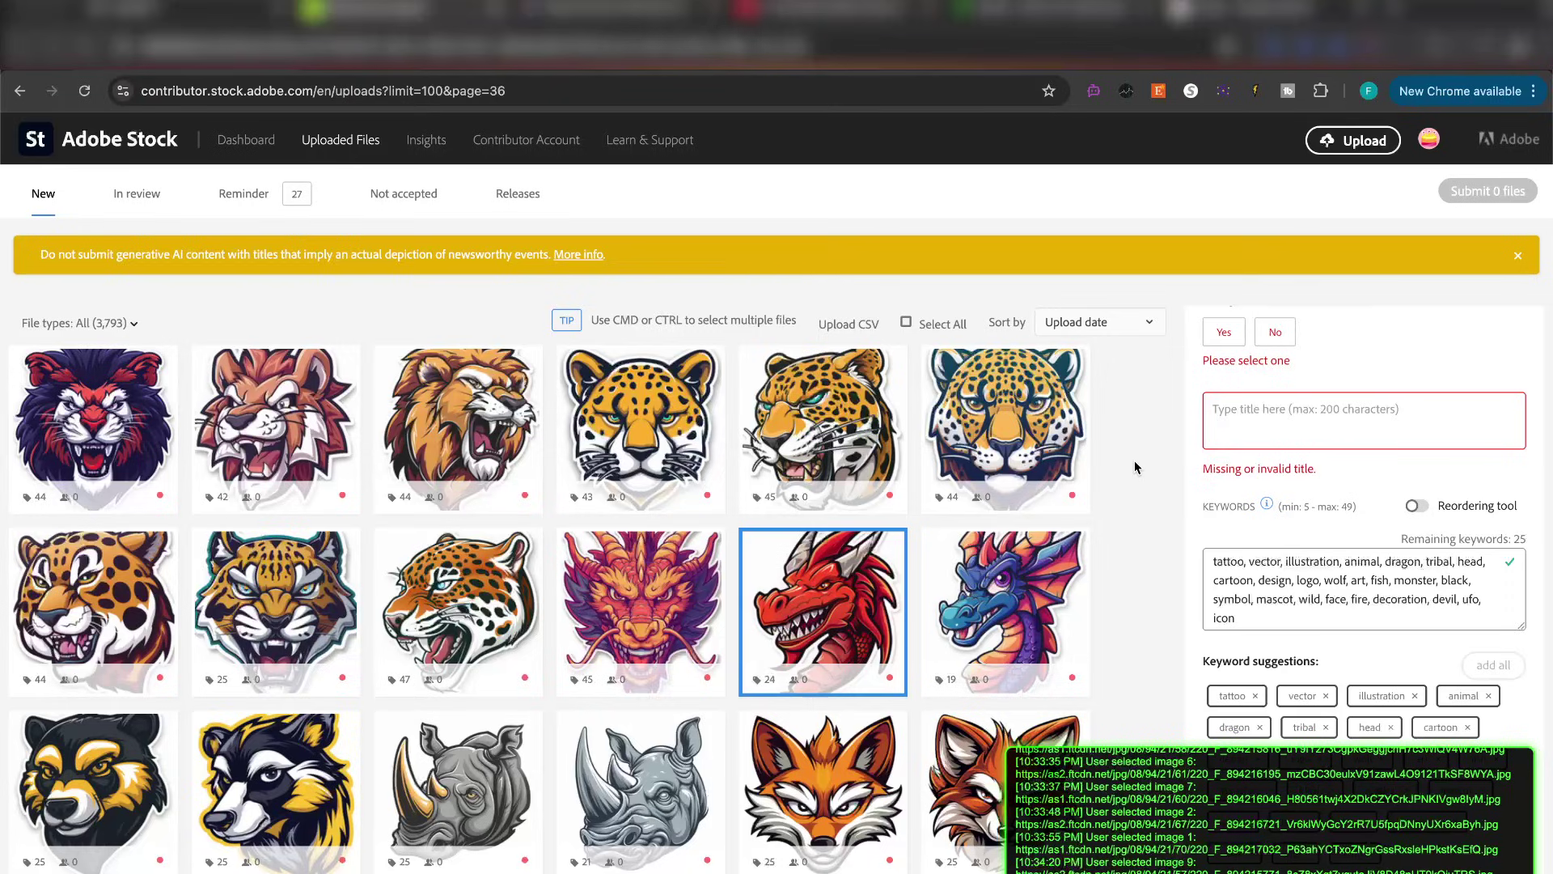
drag(461, 457, 757, 453)
click(756, 453)
click(652, 451)
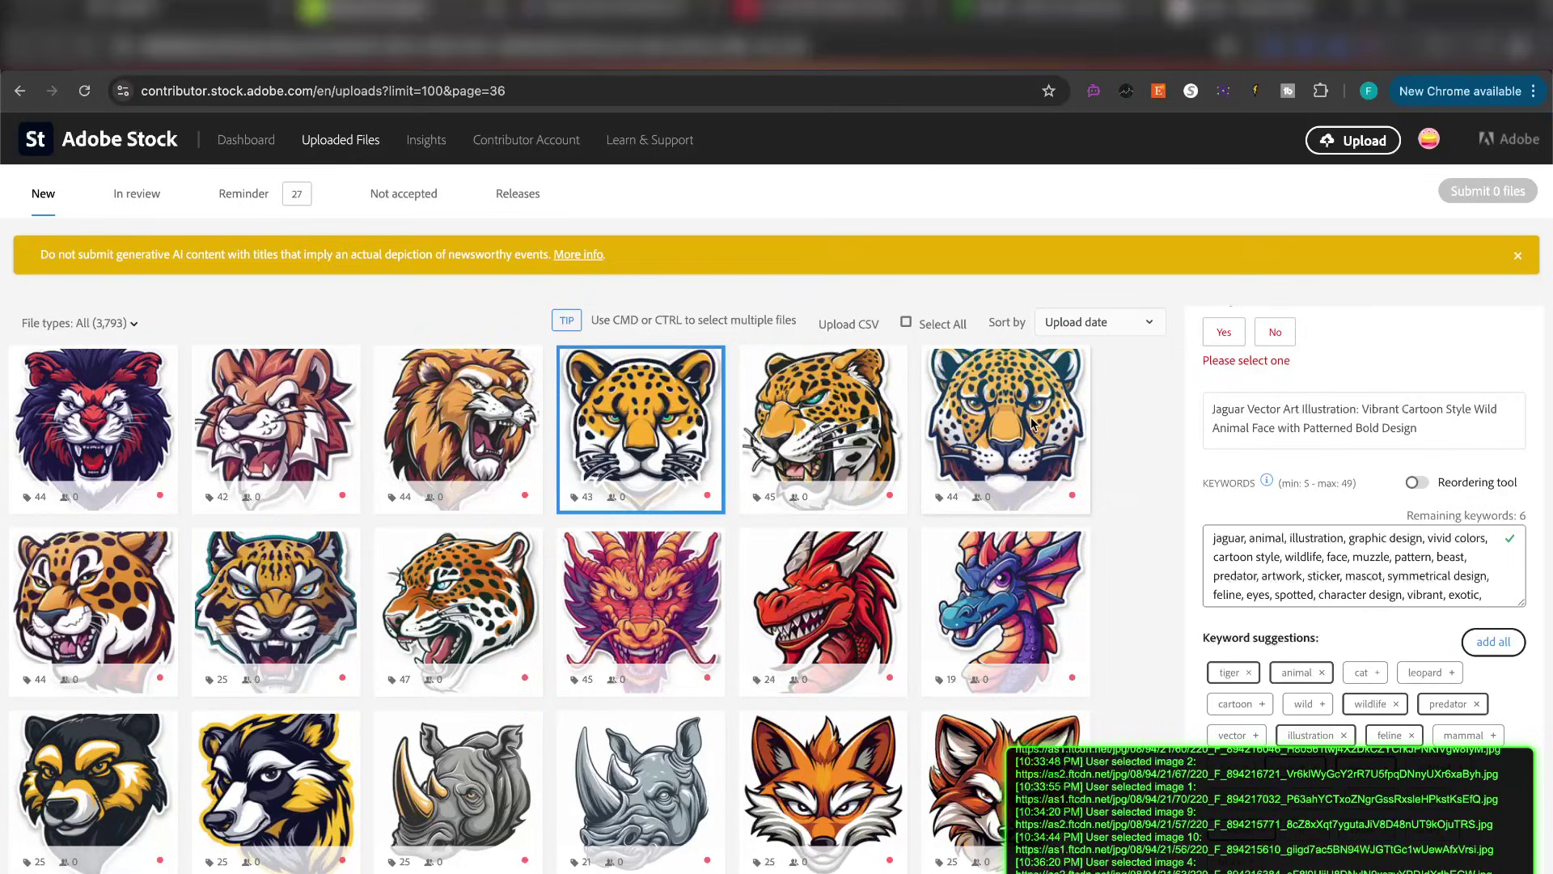
mouse_move(1032, 423)
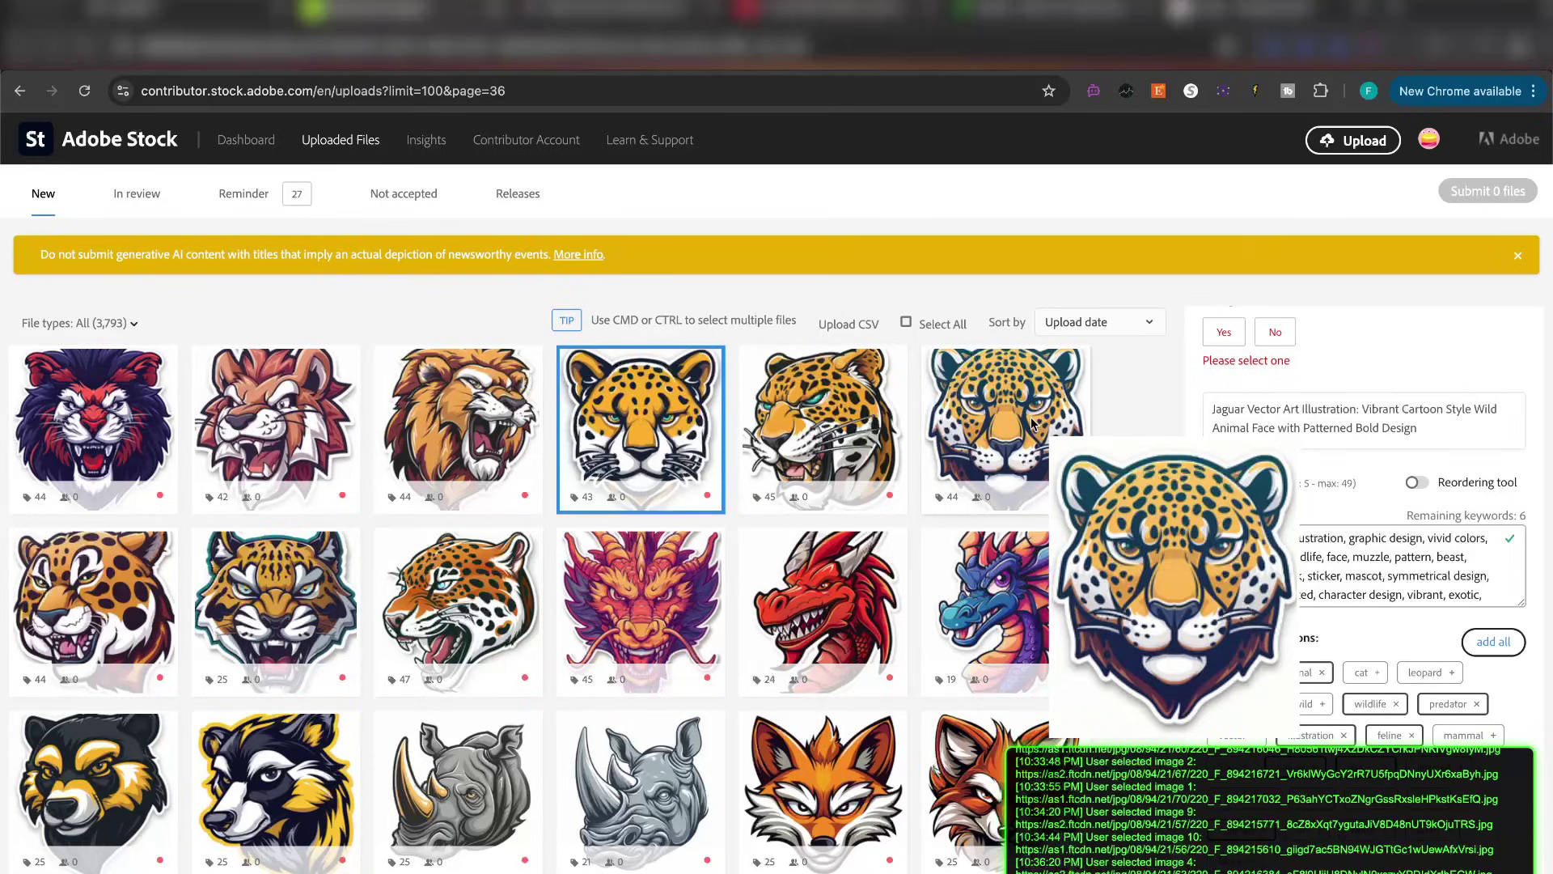
click(823, 428)
click(1007, 439)
click(991, 599)
click(804, 599)
click(611, 593)
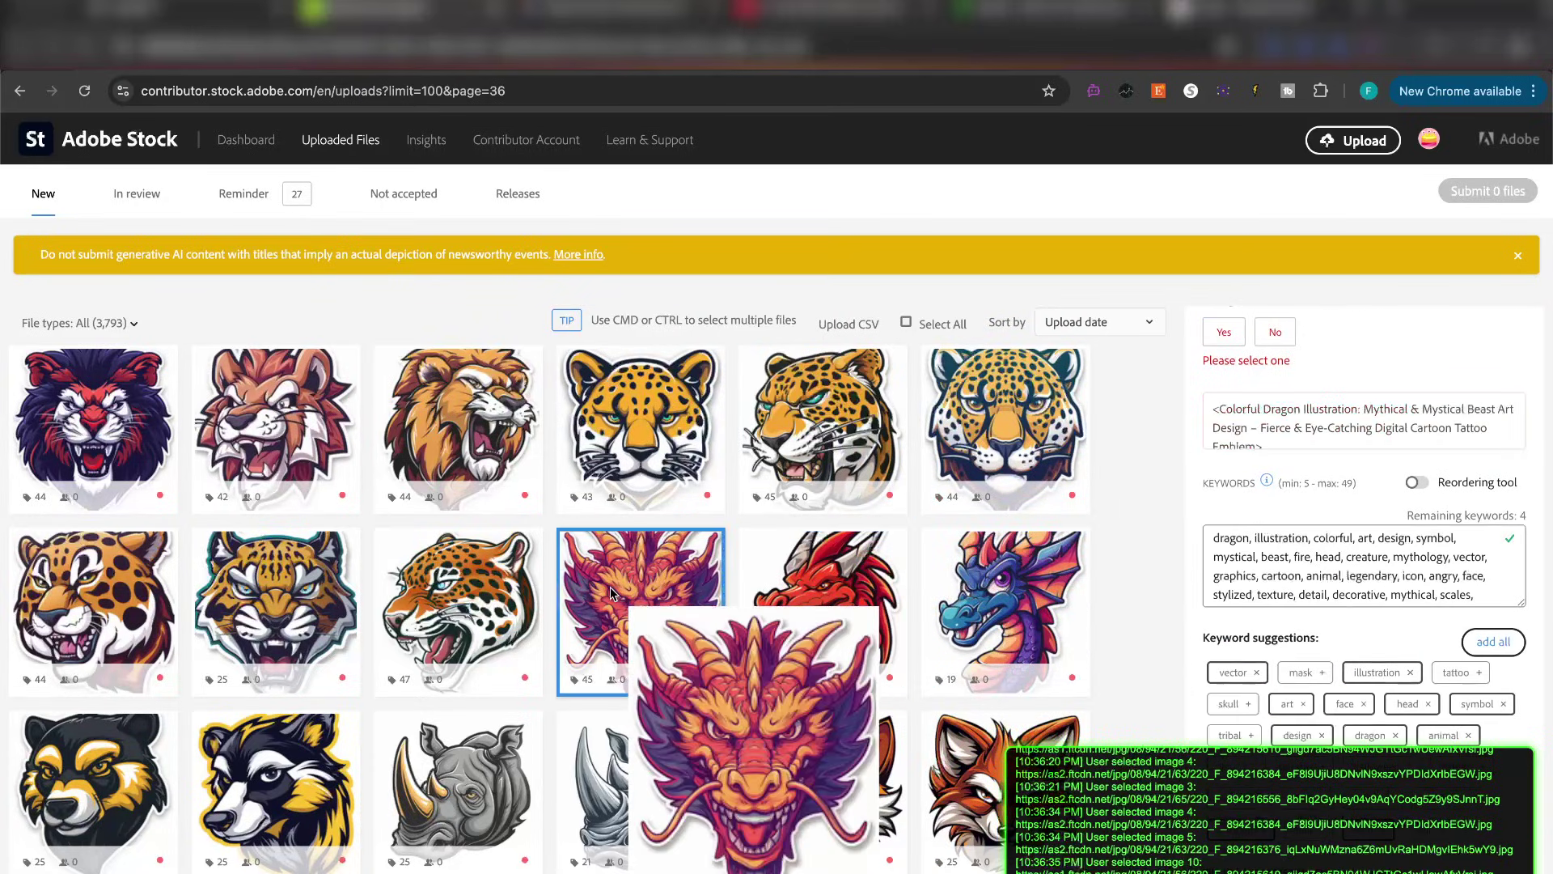
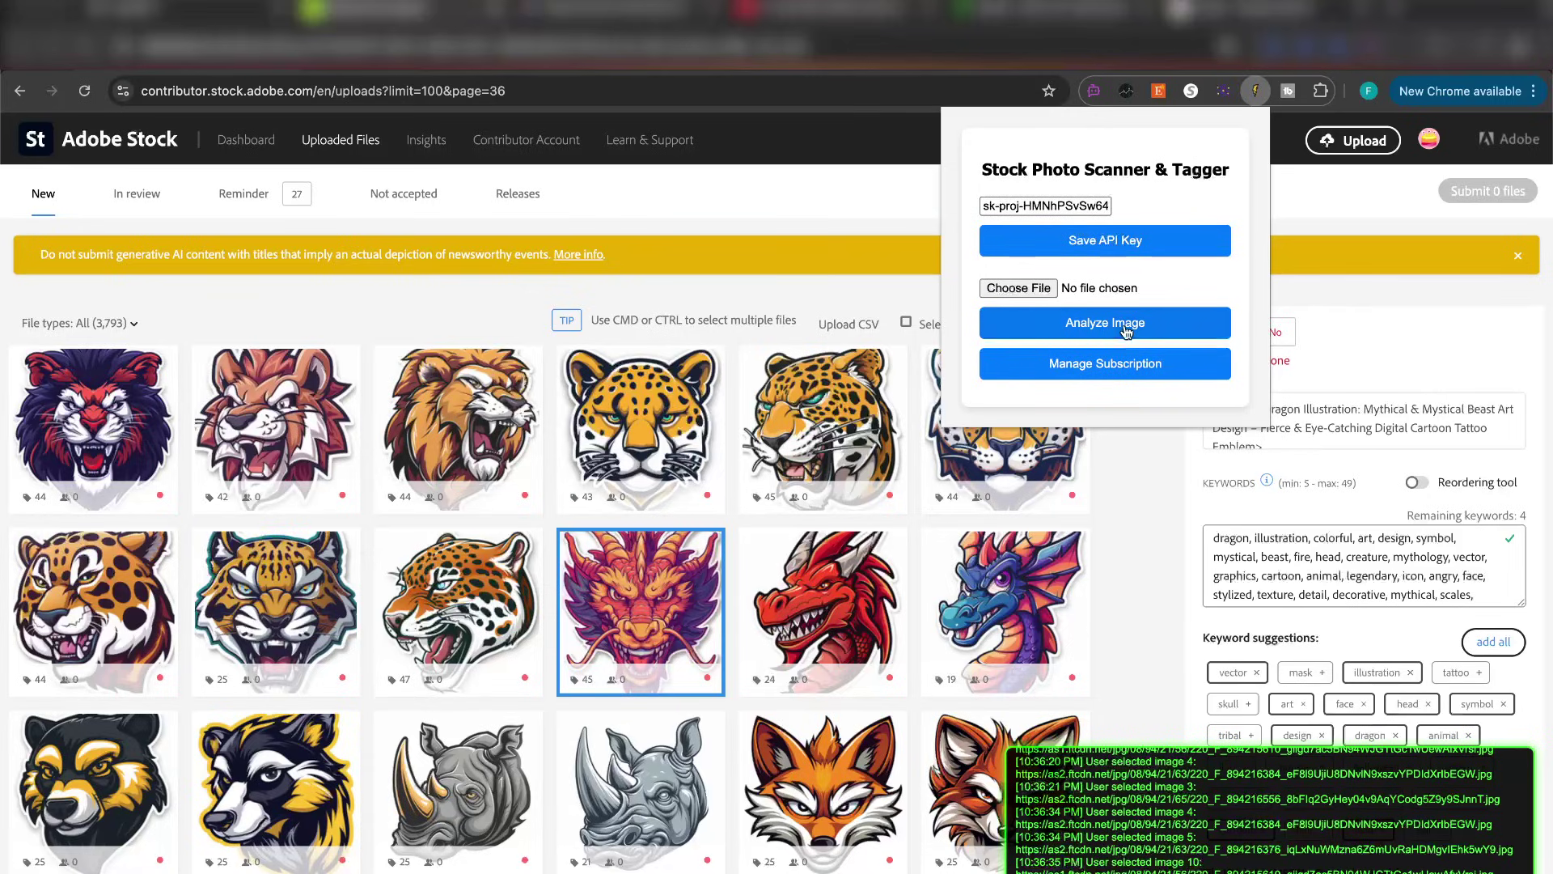
Close the Stock Photo Scanner & Tagger and open the AI Agent: Stock Photo Automator extension.
click(1289, 221)
click(1223, 91)
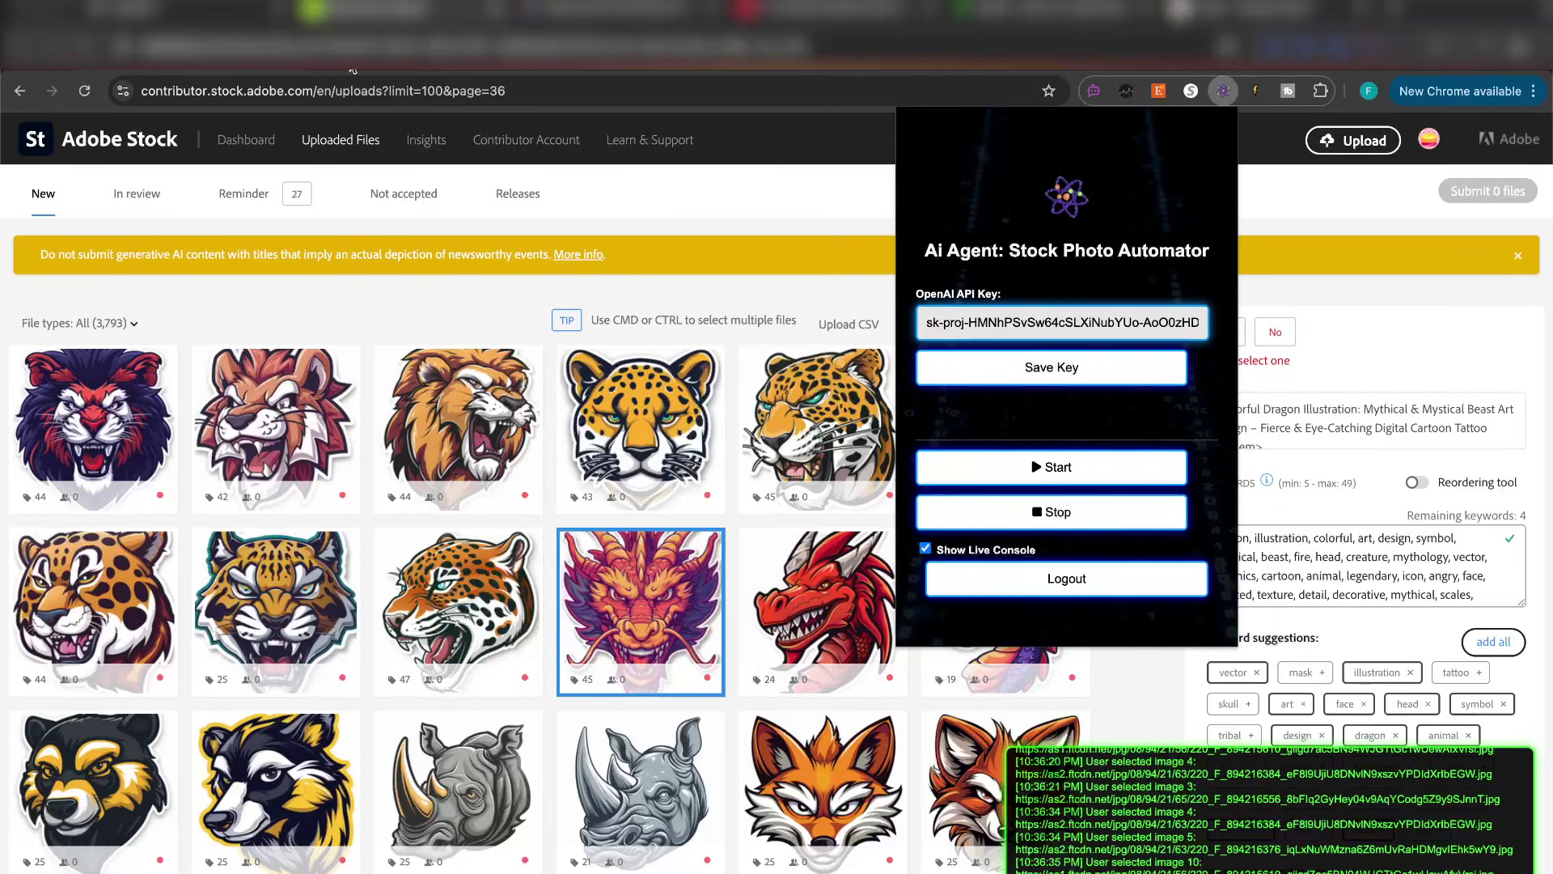
Open the superstockai.com website in a new browser tab.
key(super+t)
text(s)
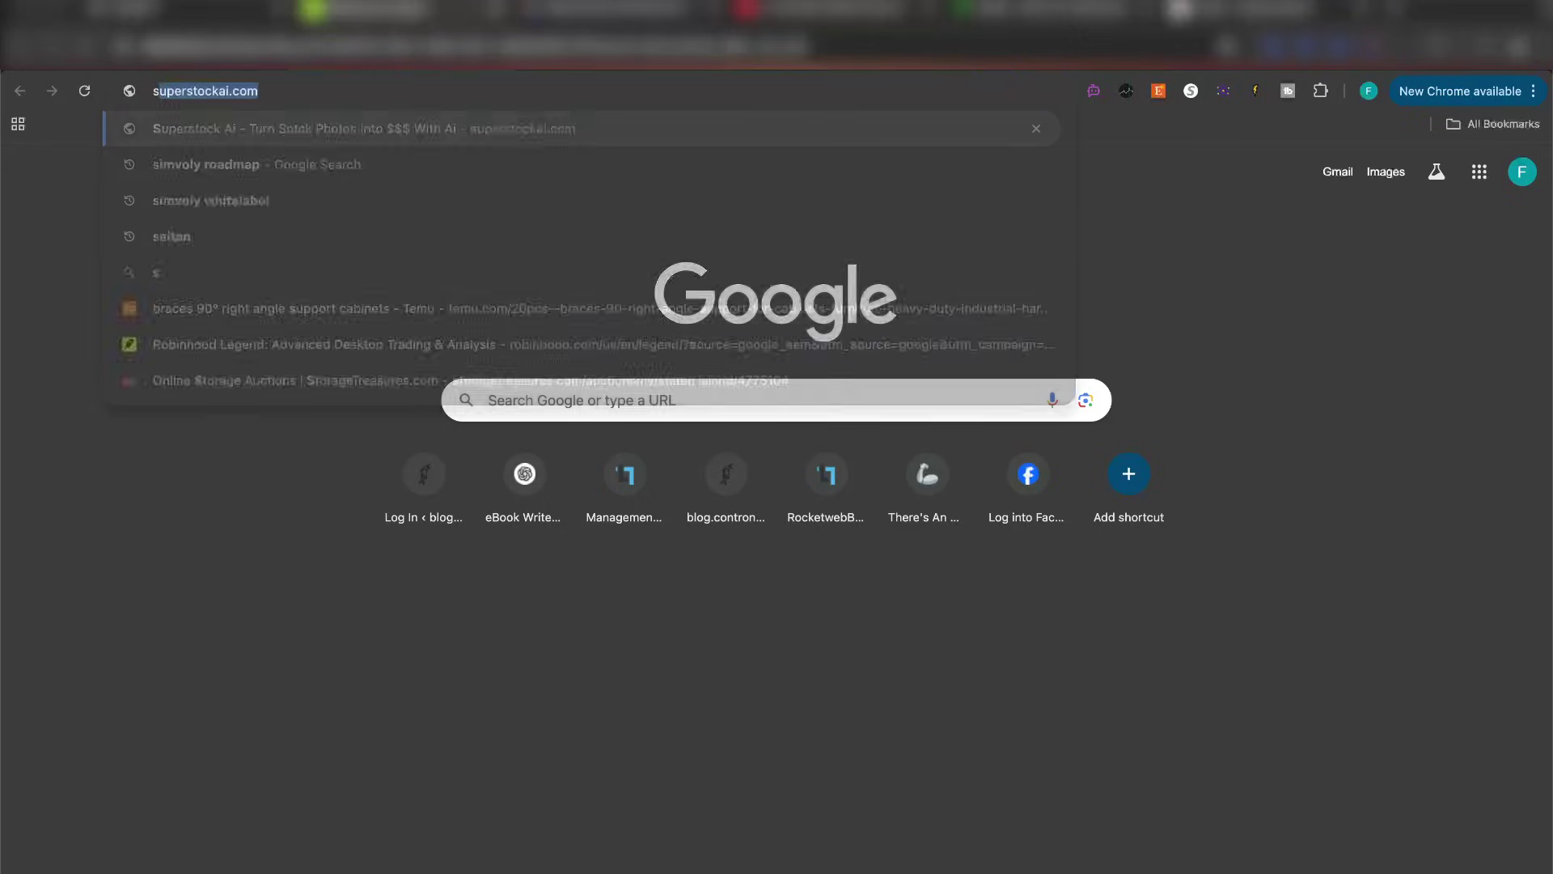
text(uper)
key(Return)
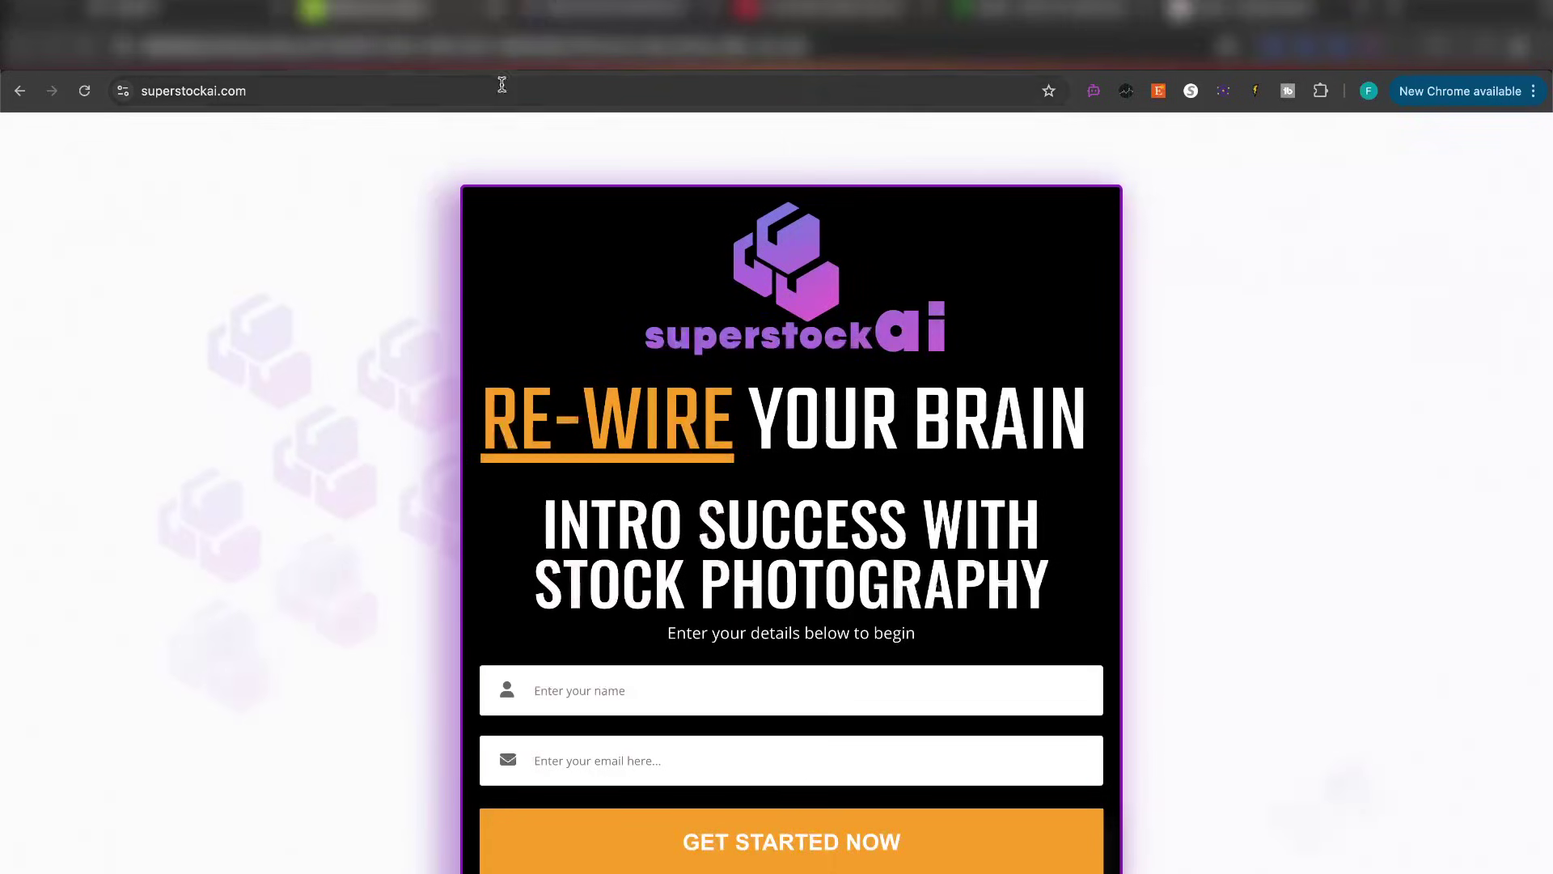
Go to superstockai.com/course and skim through the course page.
click(416, 81)
click(415, 83)
text(/course)
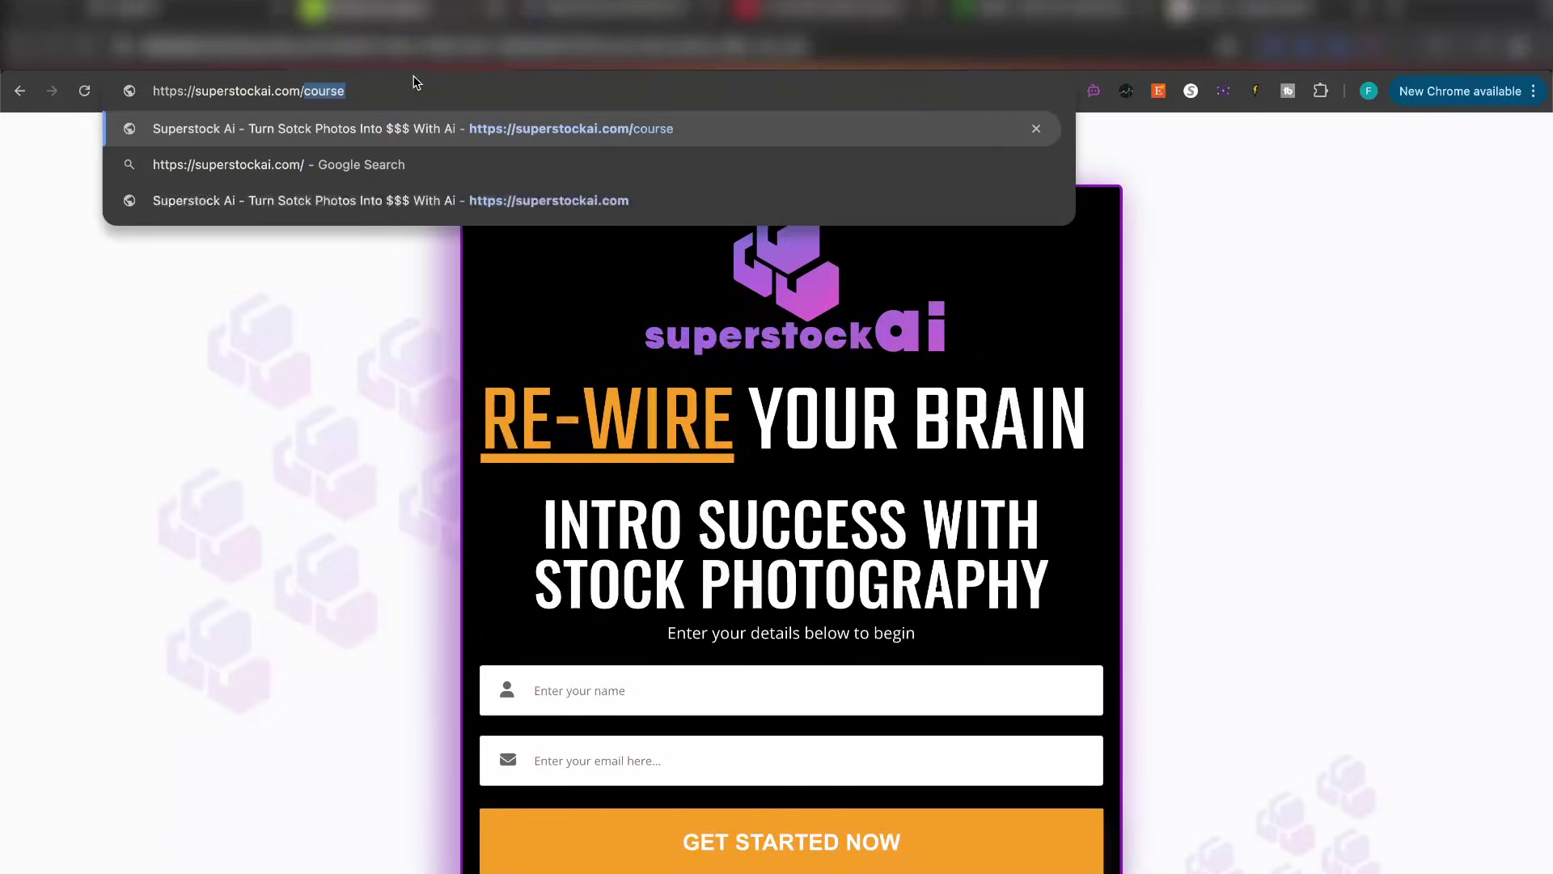
key(Return)
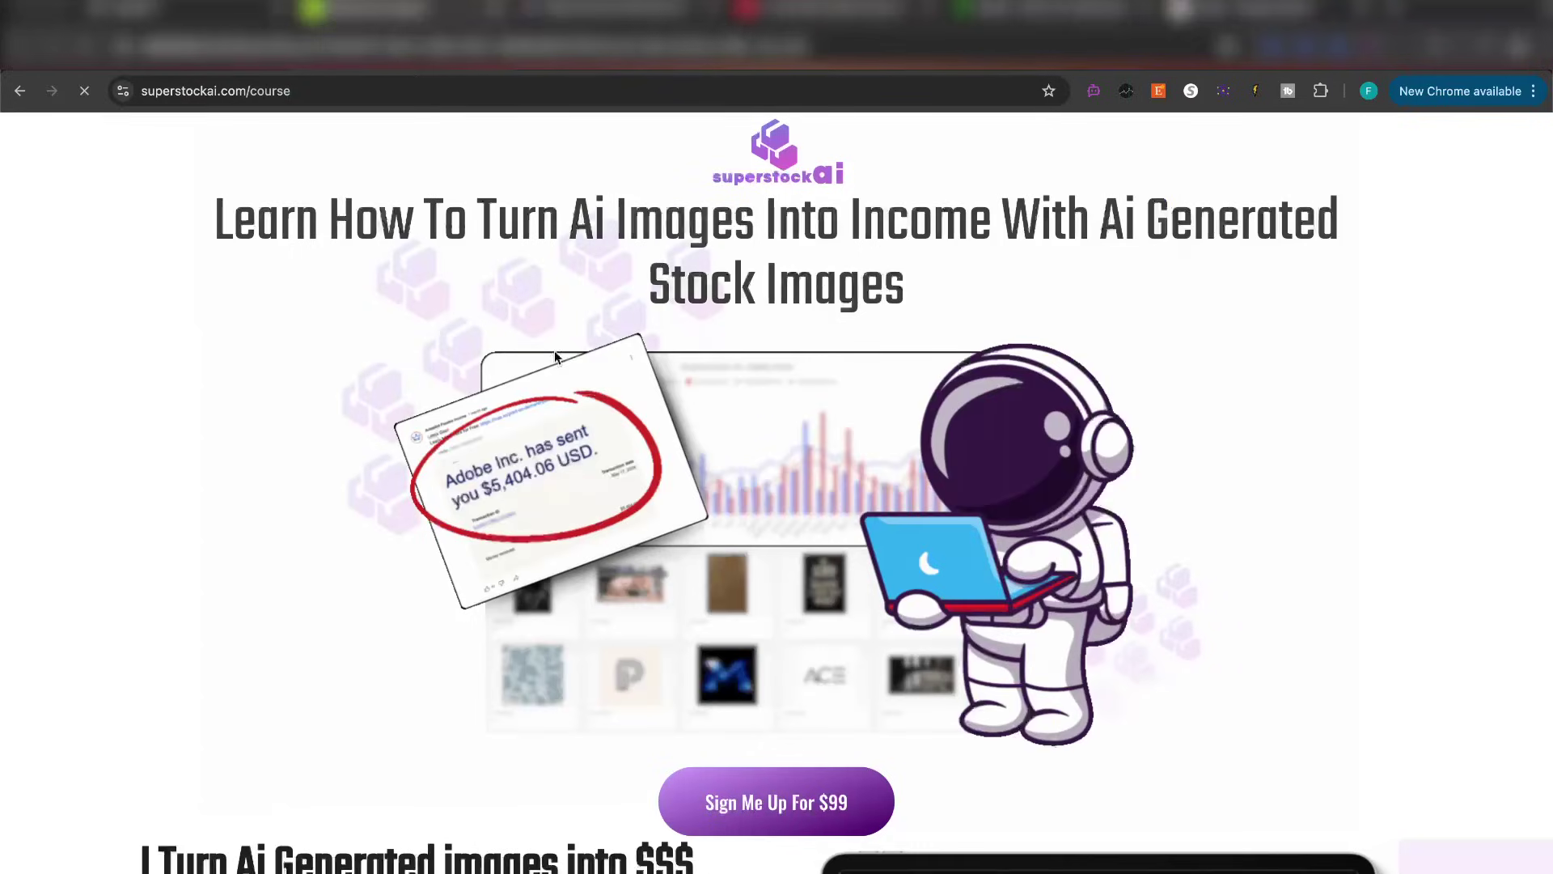
scroll(760, 530, down, 6)
scroll(761, 531, up, 6)
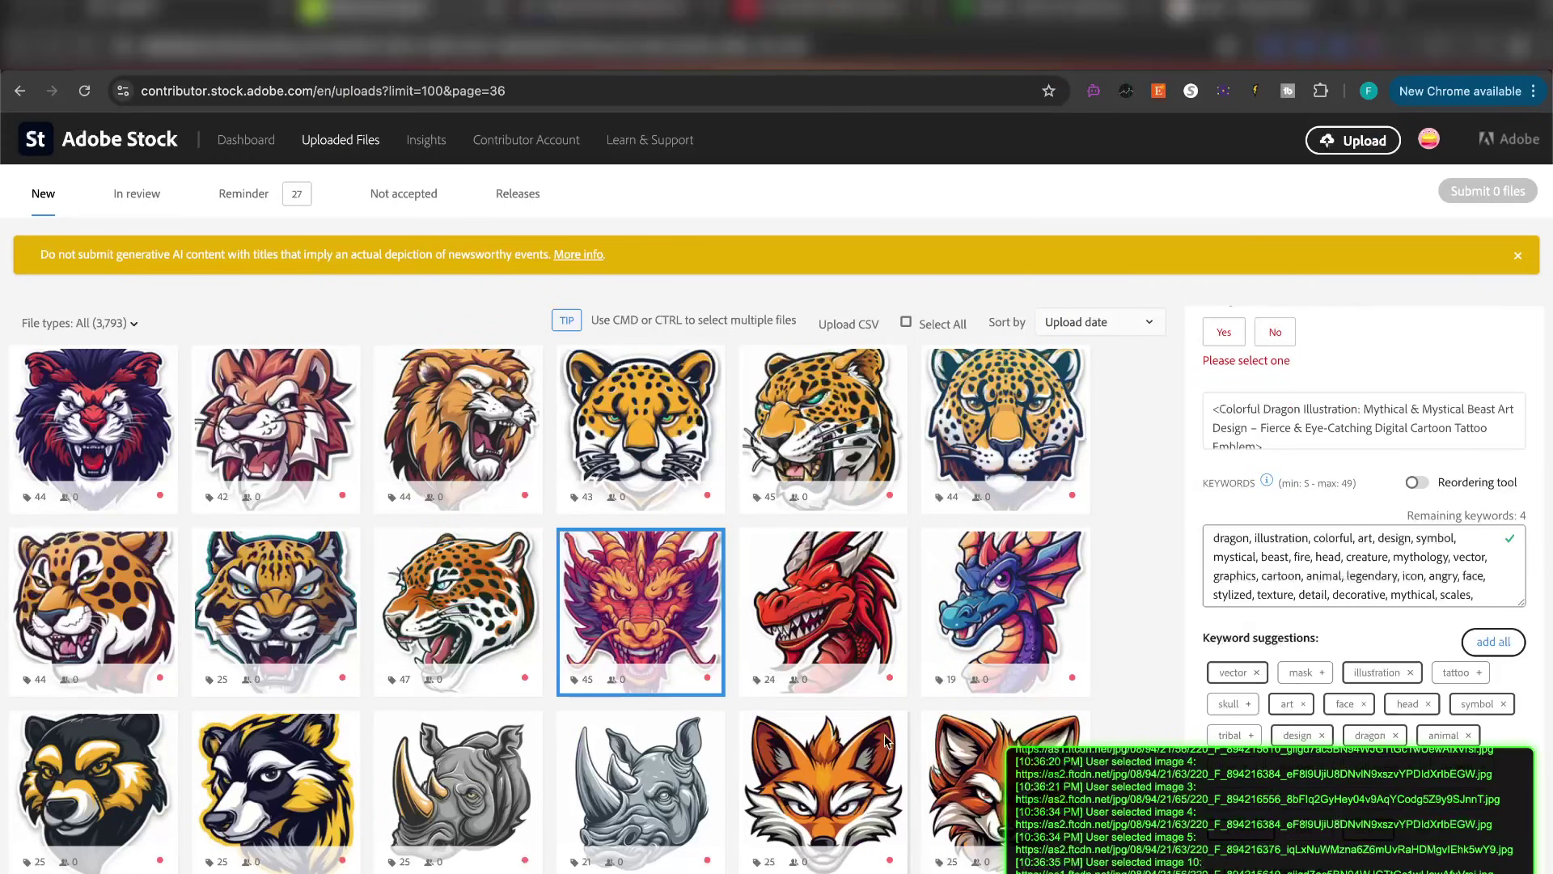
Return to the Adobe Stock uploads and inspect the title and keyword fields of the cheetah-like images above the elephants.
mouse_move(839, 492)
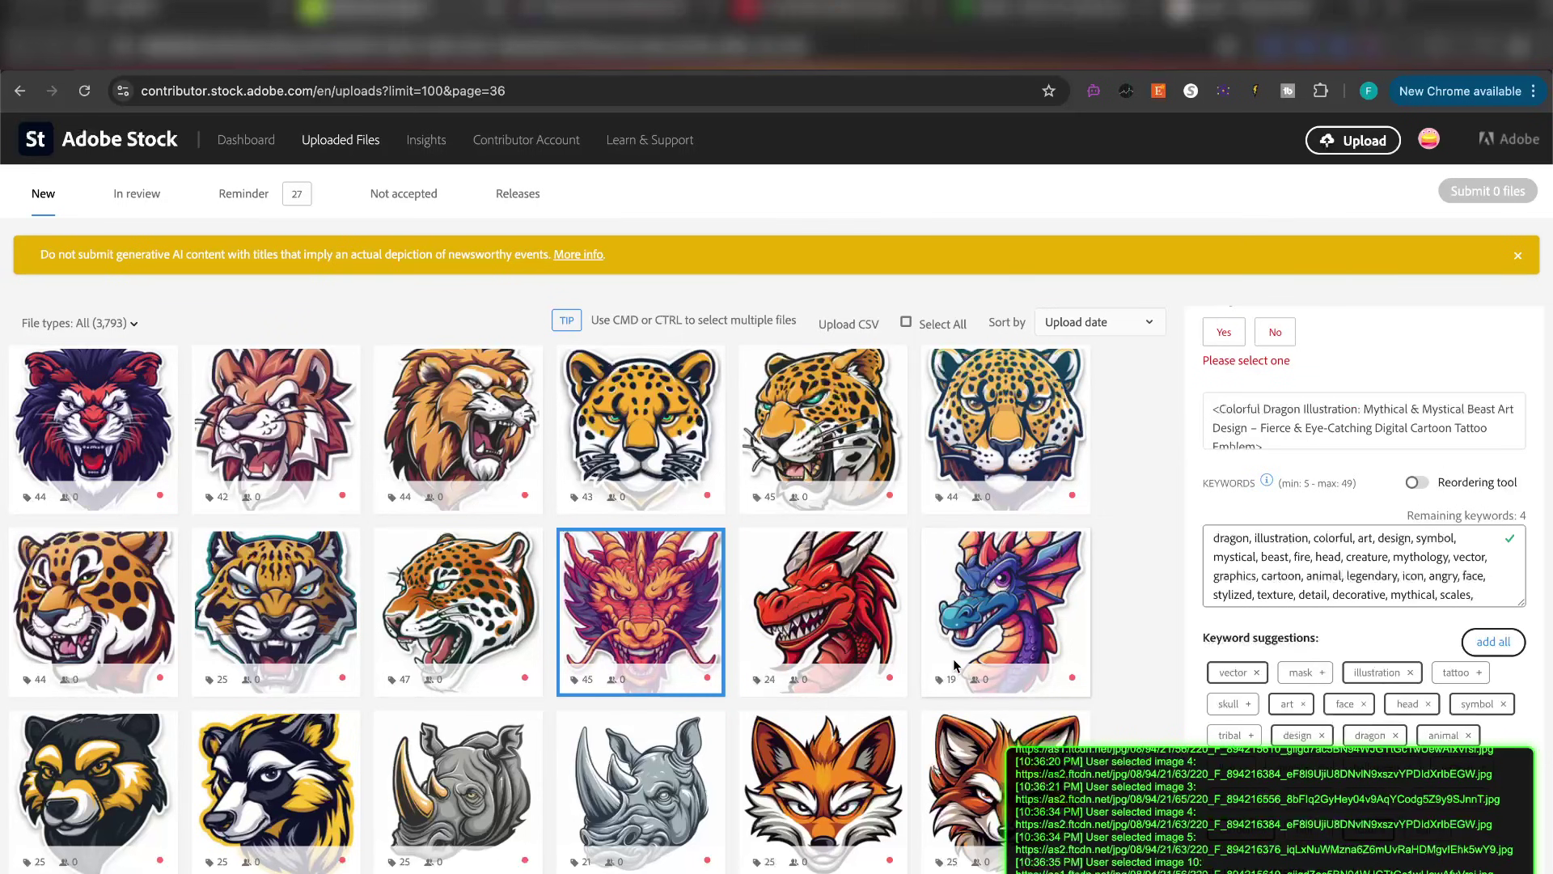
scroll(550, 607, down, 2)
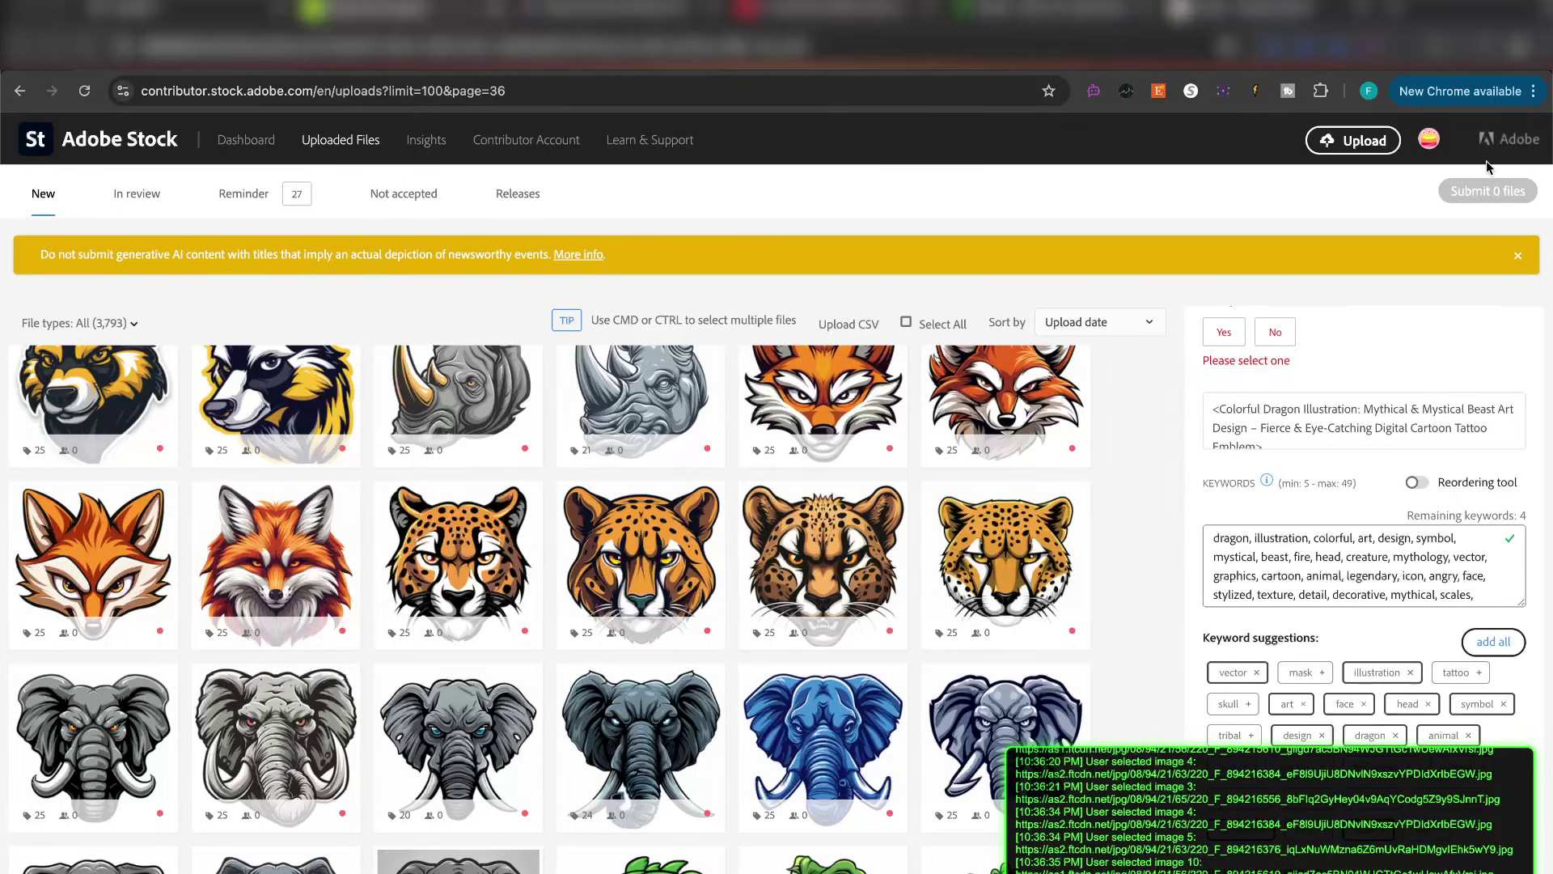
mouse_move(906, 587)
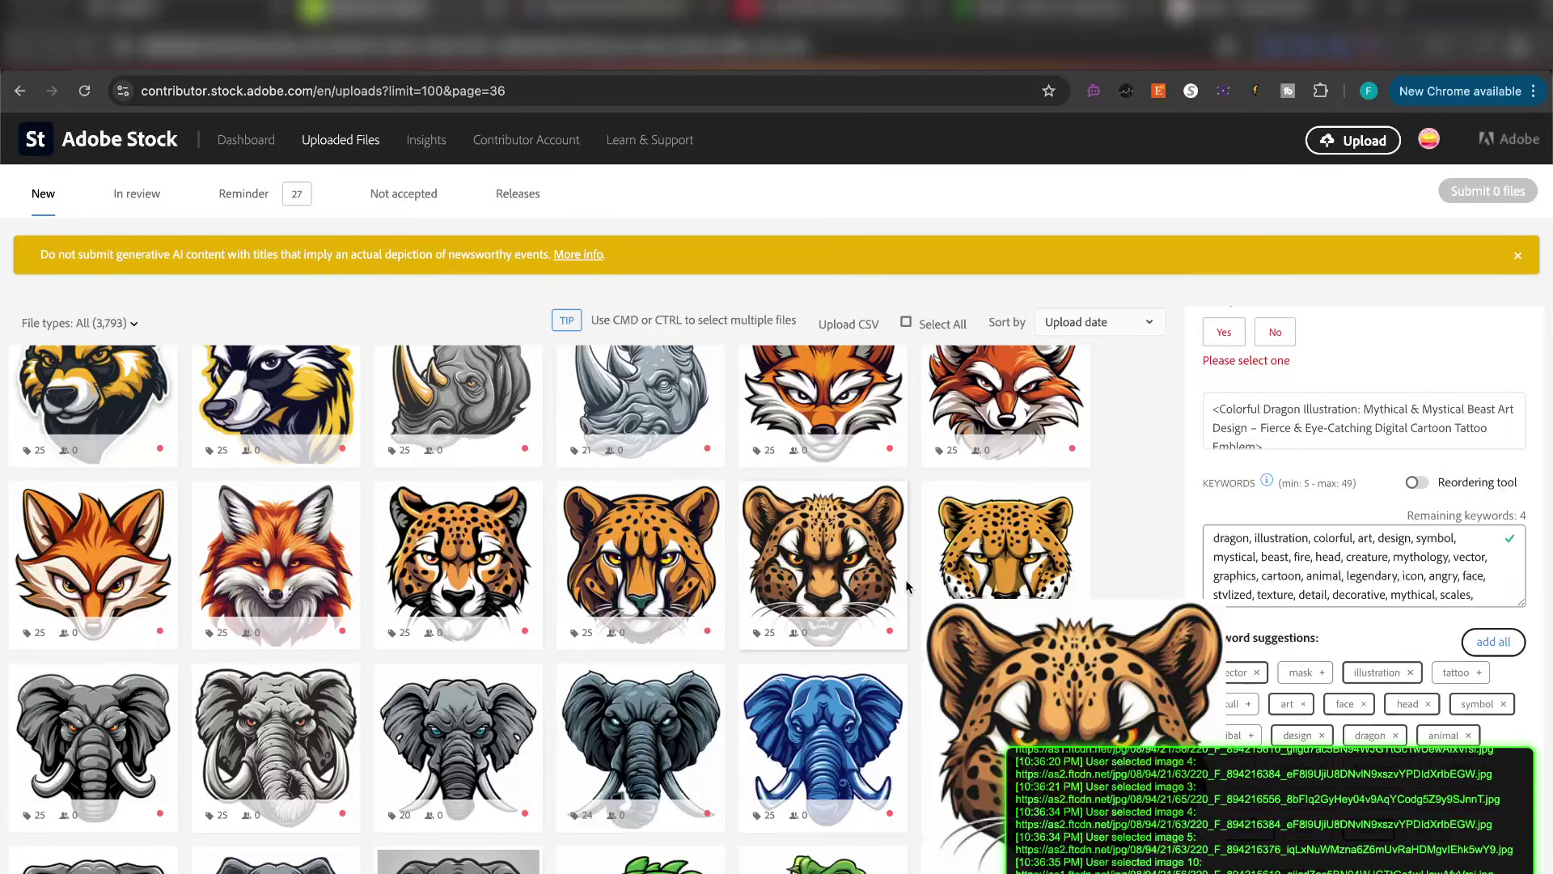
click(397, 580)
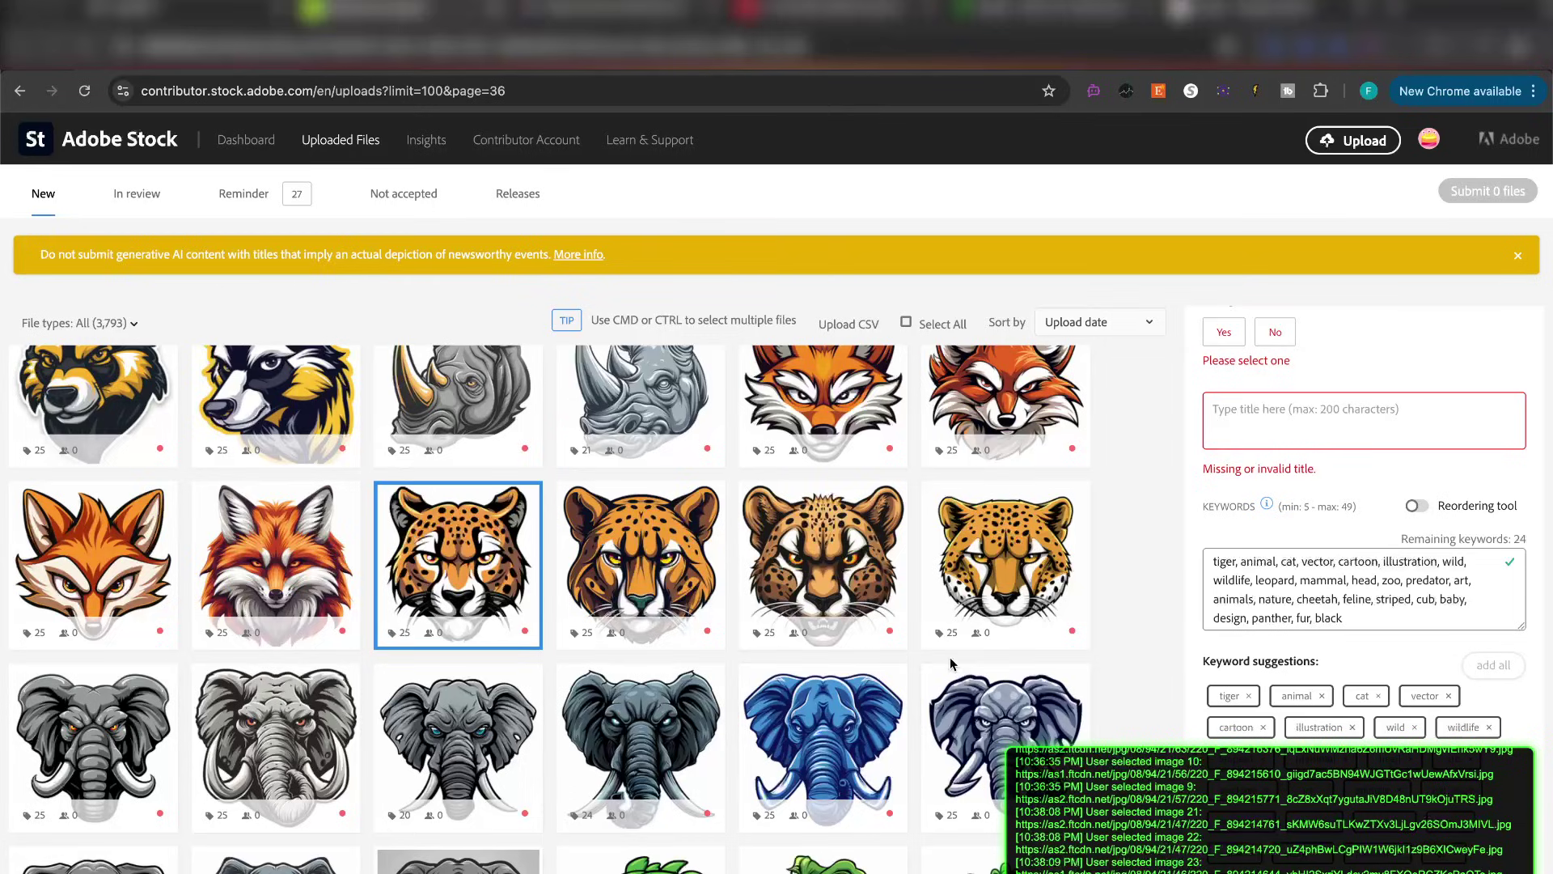
click(1087, 613)
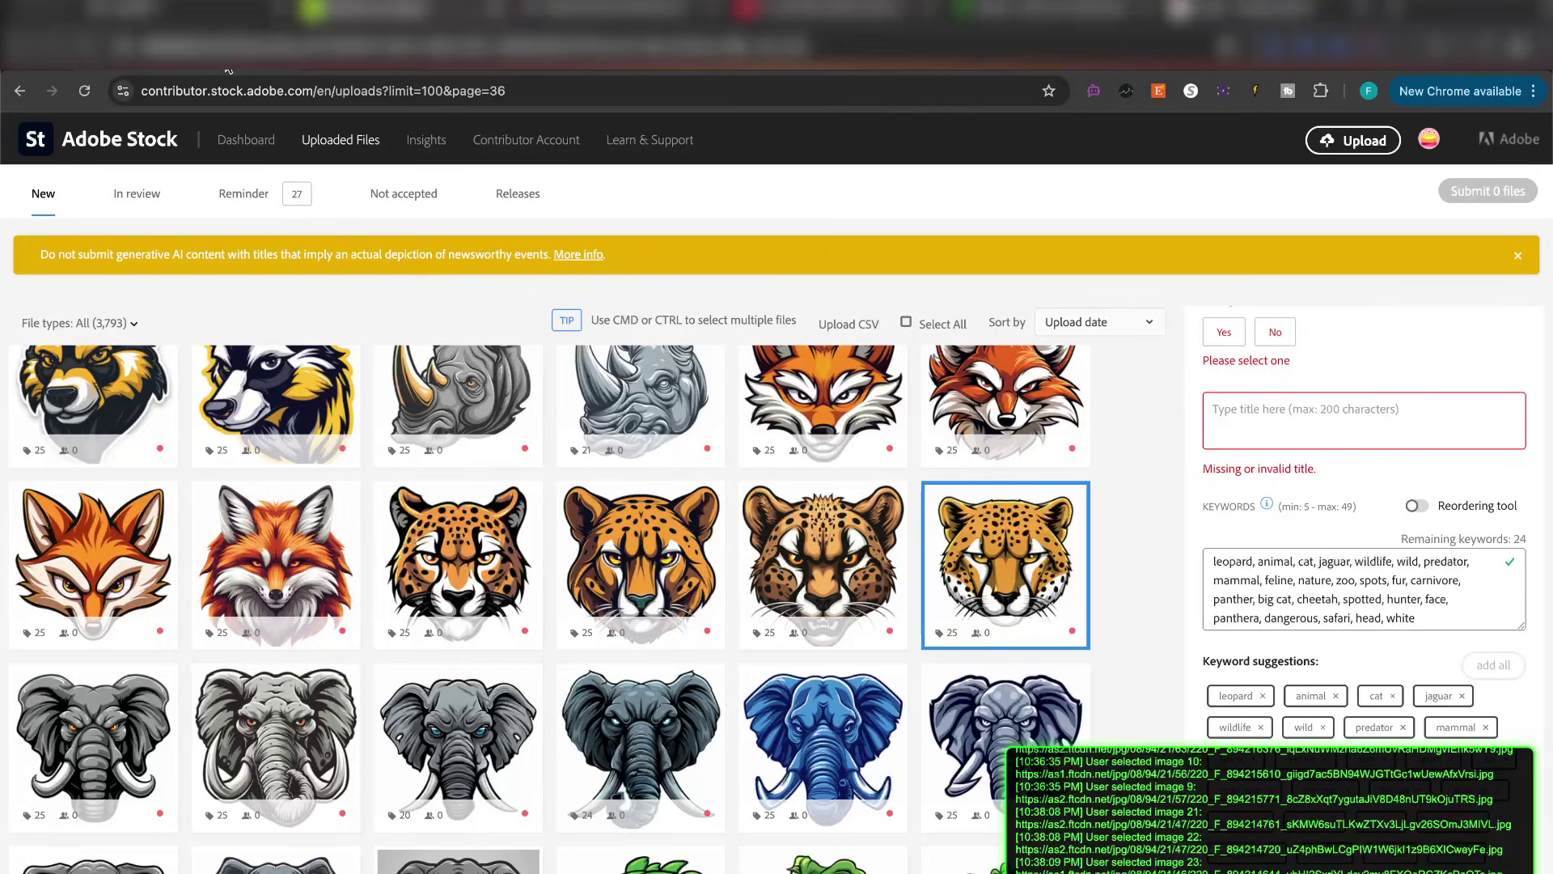
Check the Stock Photo Automator's controls and the category choices available for the selected cheetah image.
click(1223, 90)
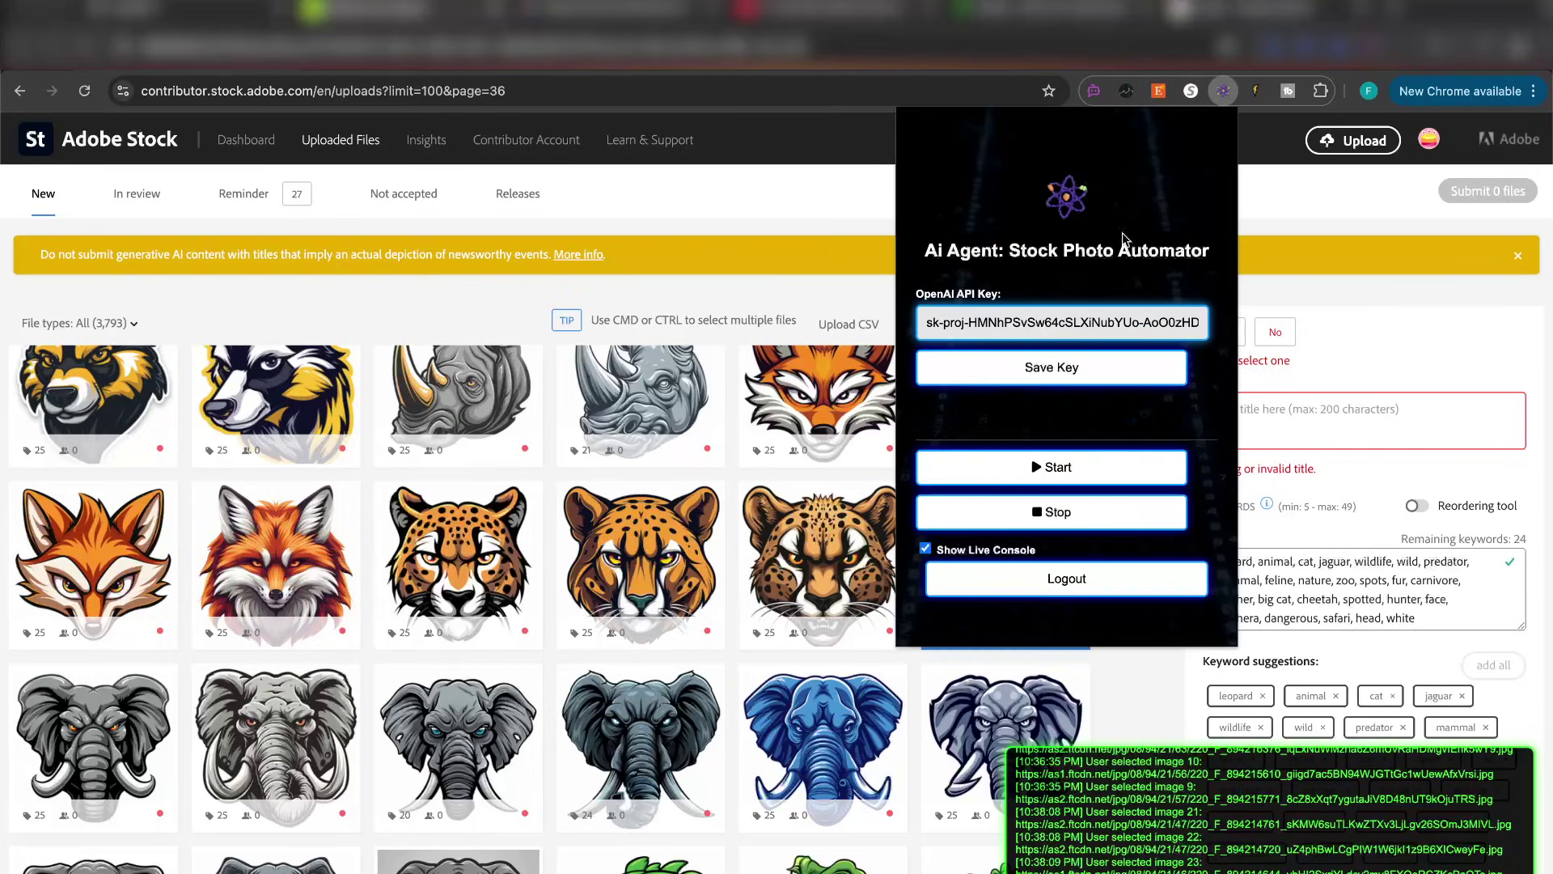
click(1359, 303)
scroll(1434, 413, up, 5)
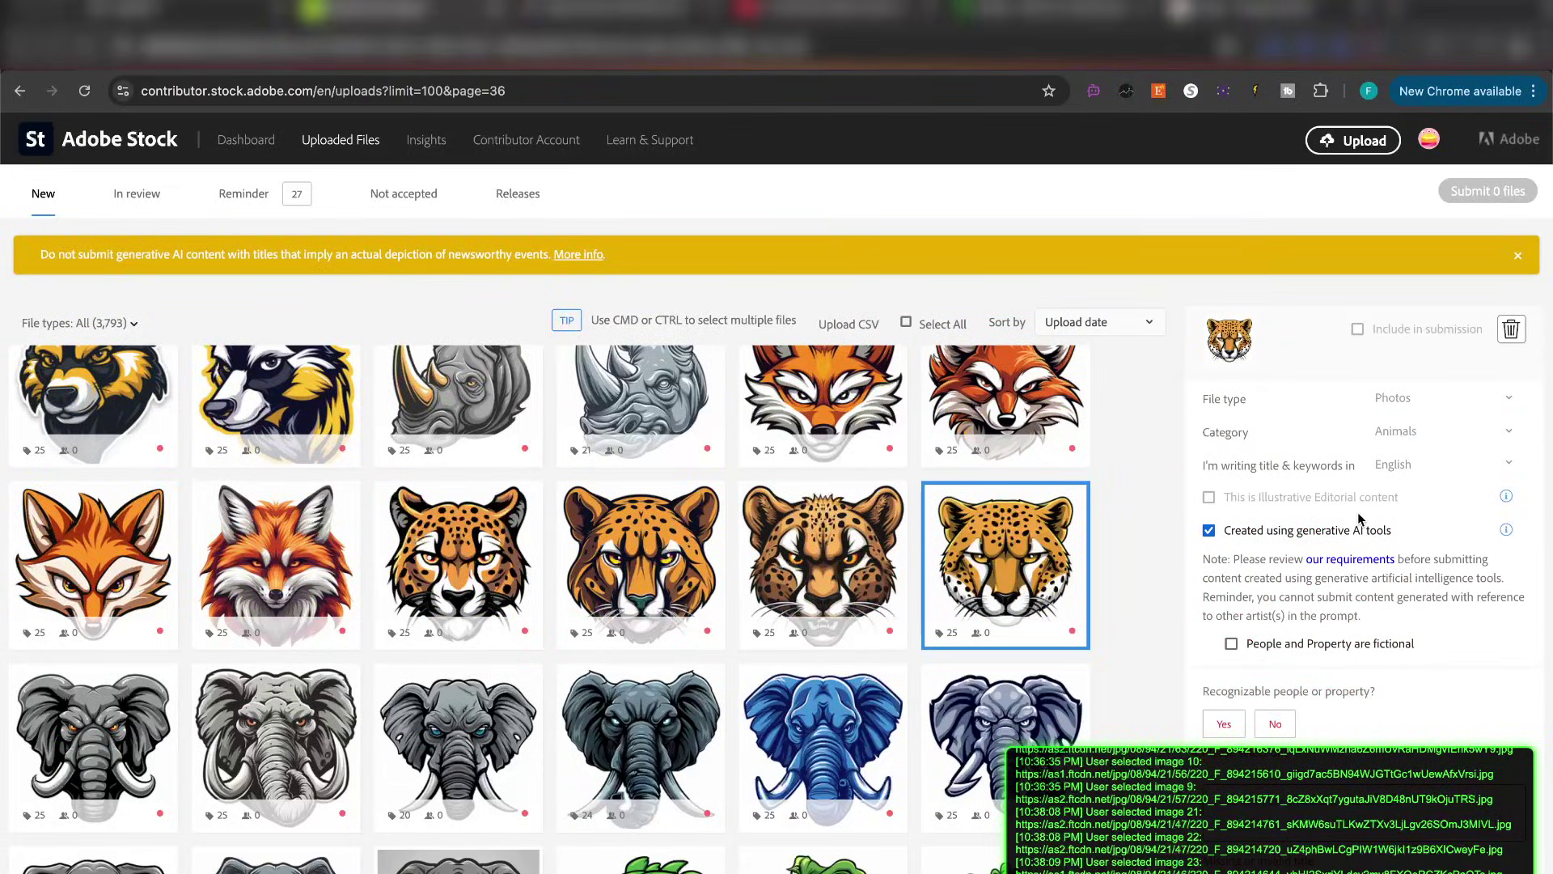
click(1413, 431)
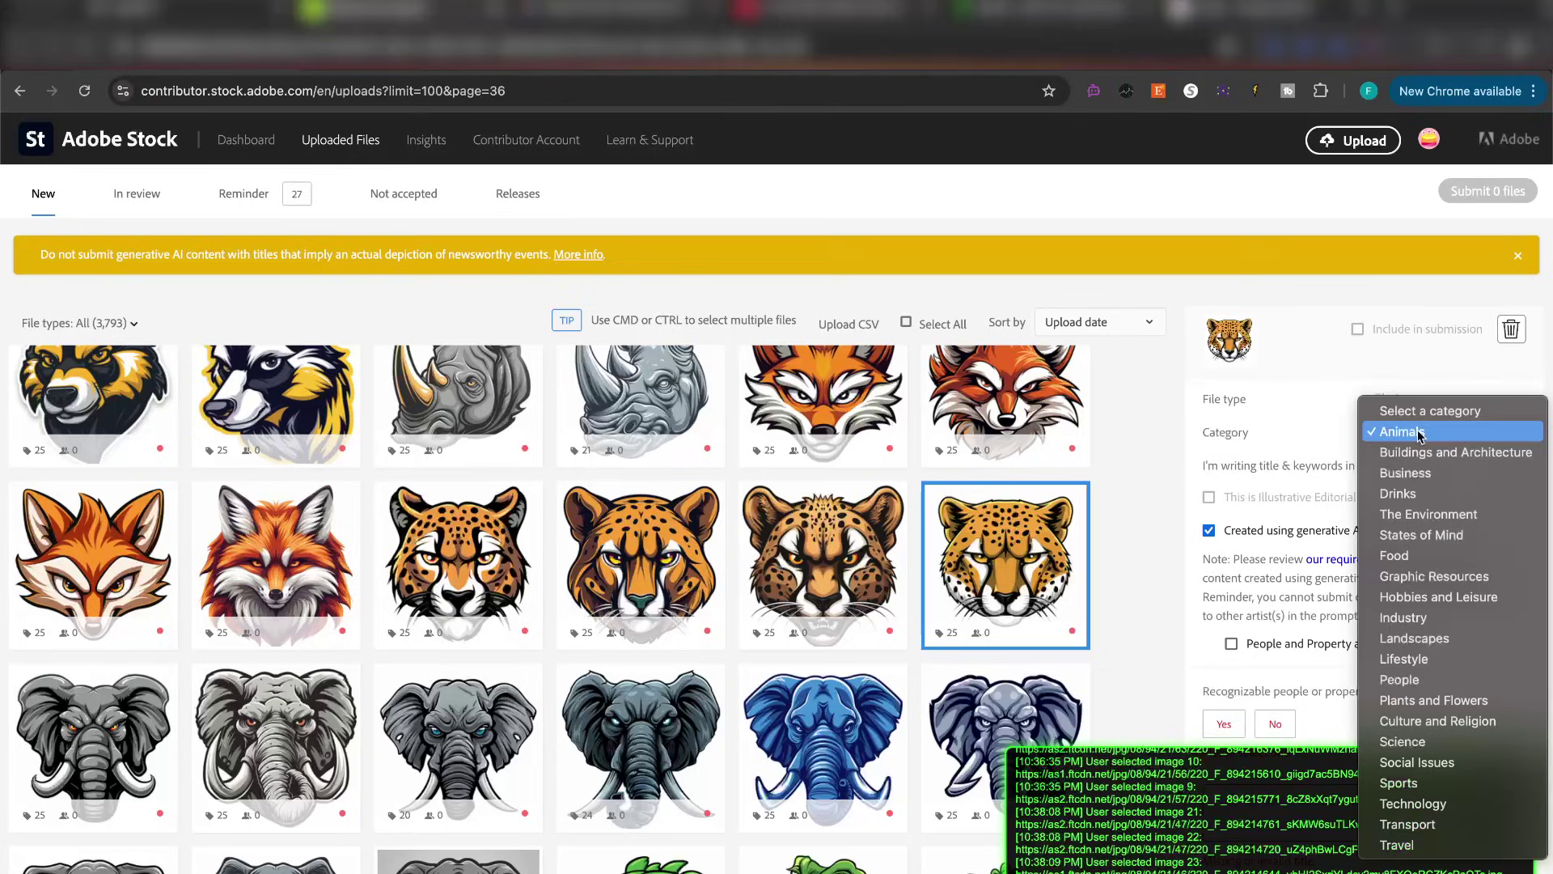
click(1211, 466)
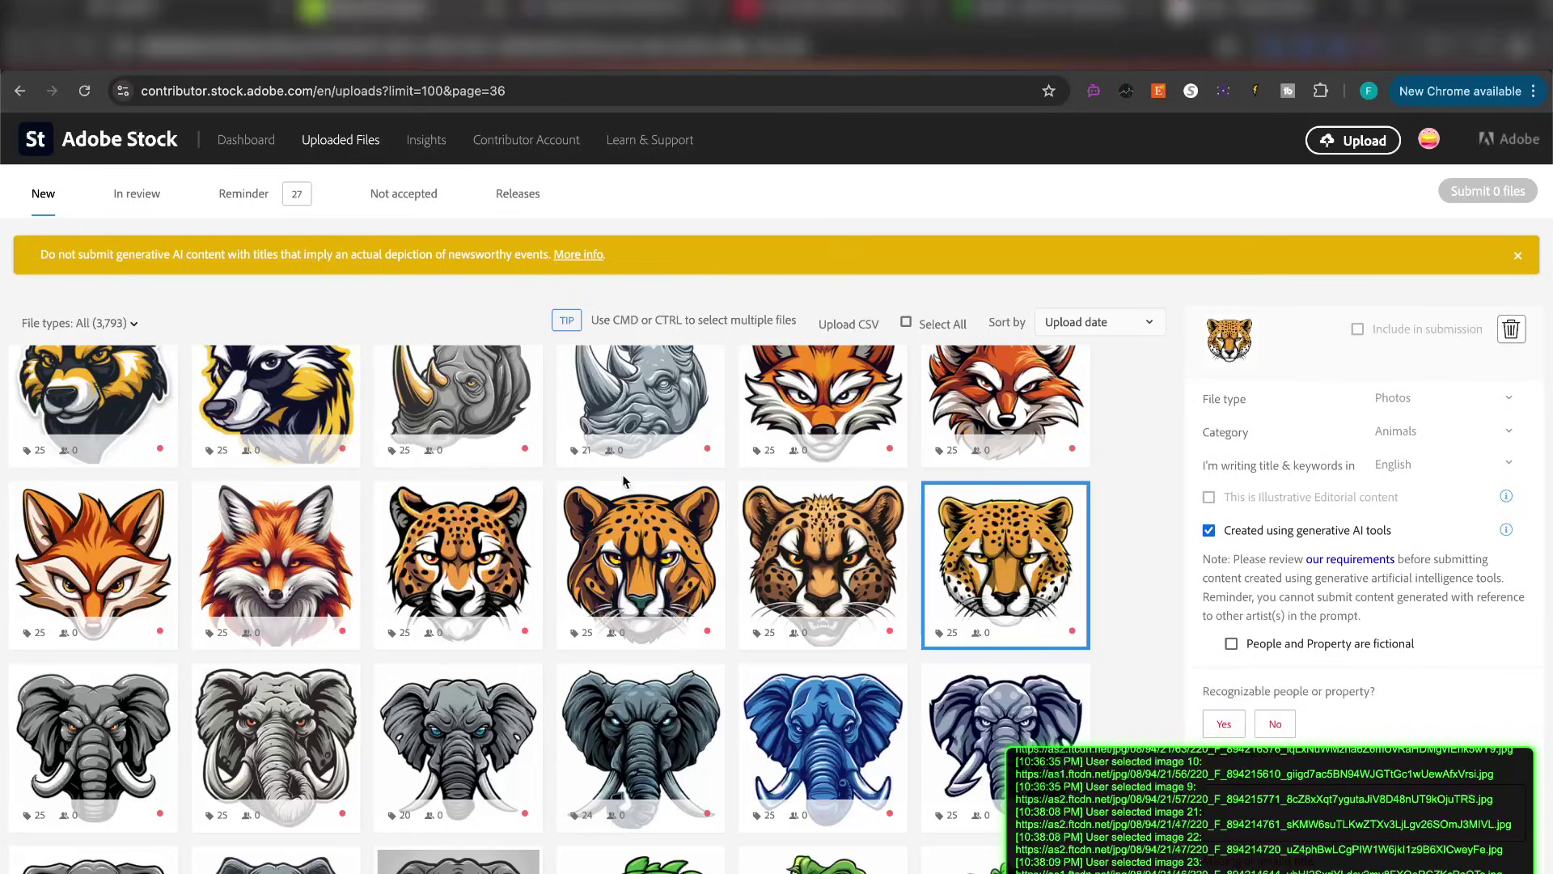
Set the file type to Illustrations and the category to Animals for all six first-row images, then select only the first lion.
scroll(188, 449, up, 5)
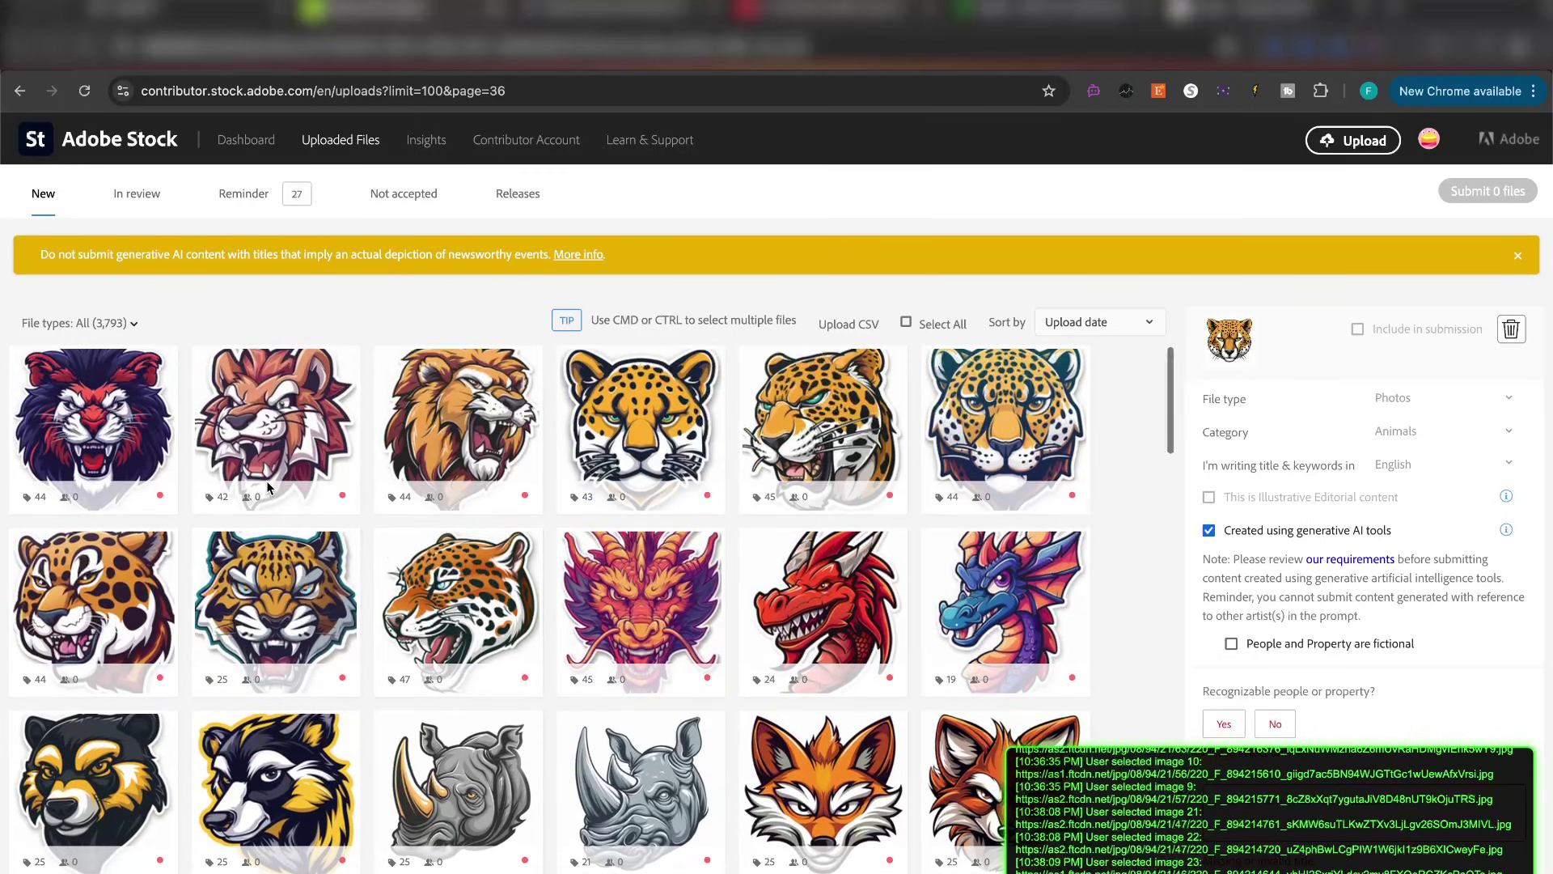
click(174, 450)
shift+click(1005, 429)
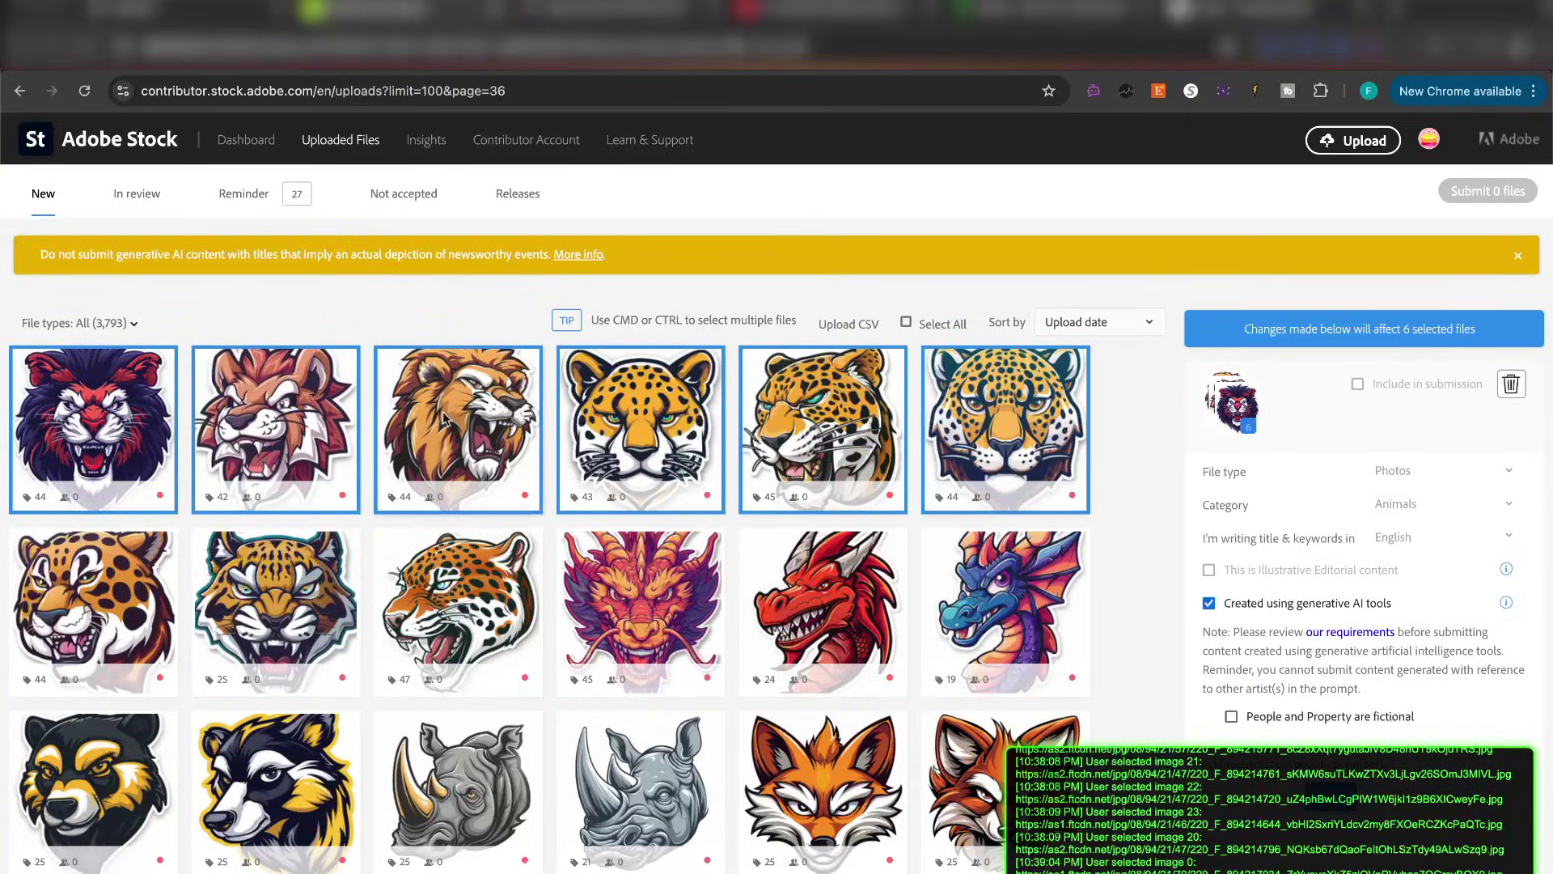
scroll(1404, 575, down, 1)
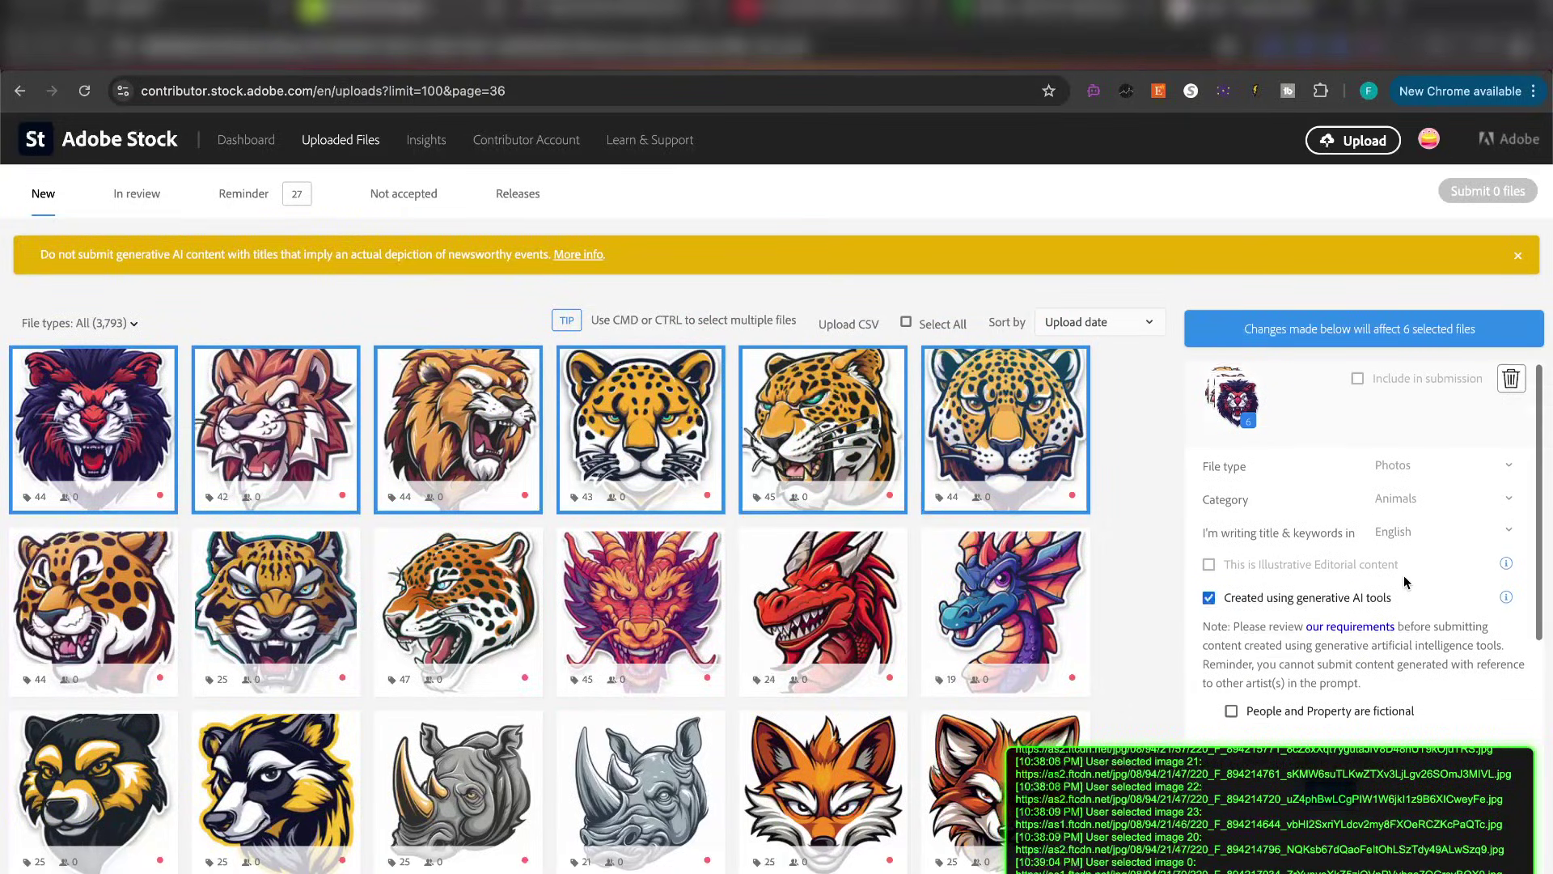
click(1417, 417)
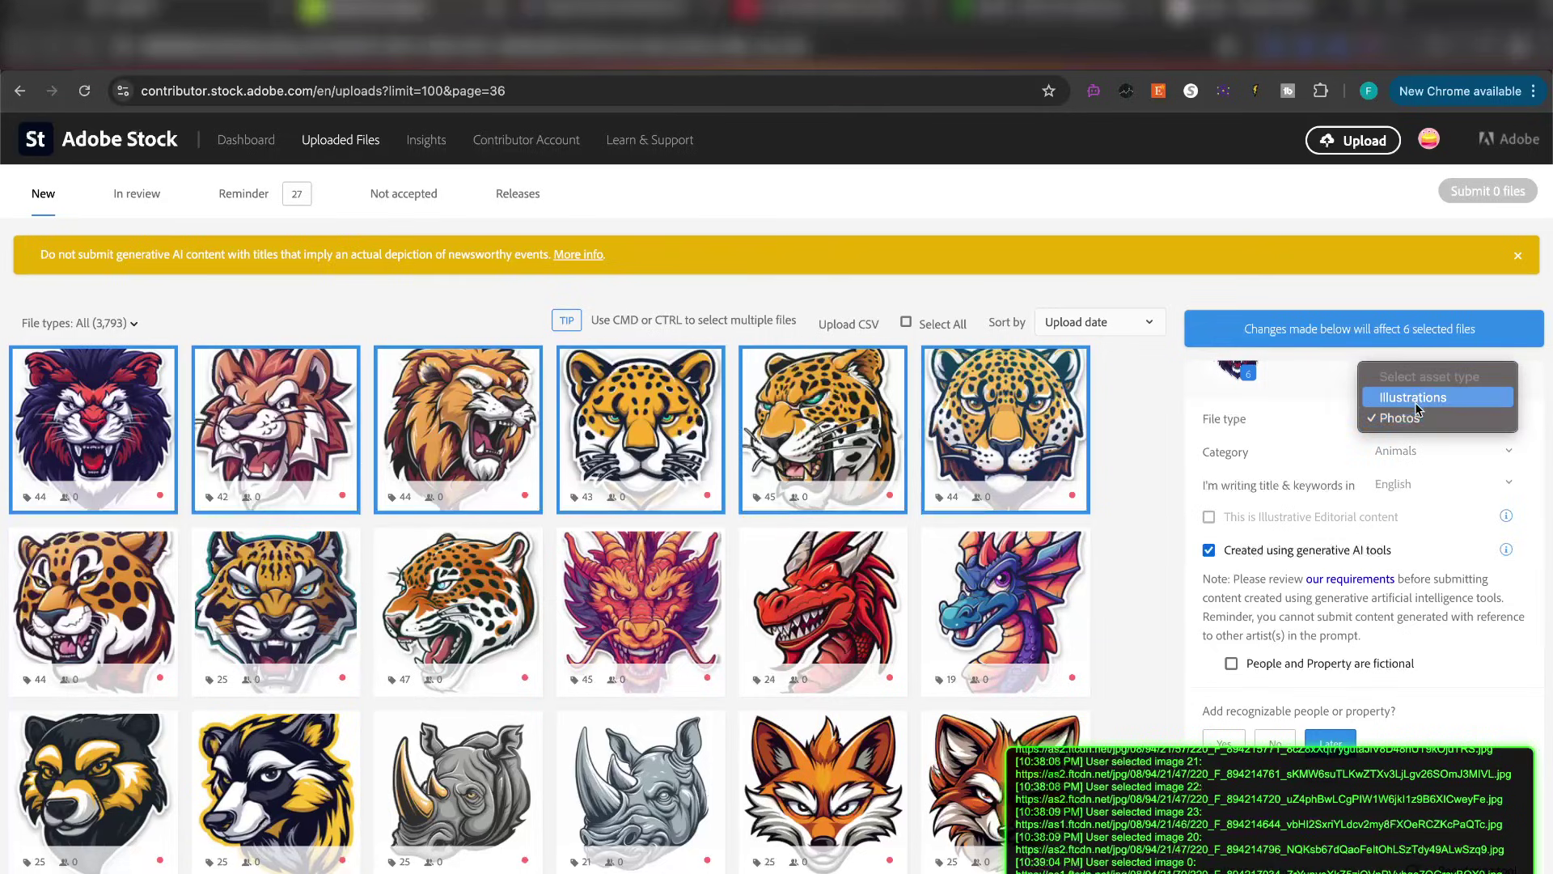
click(1416, 412)
click(1395, 453)
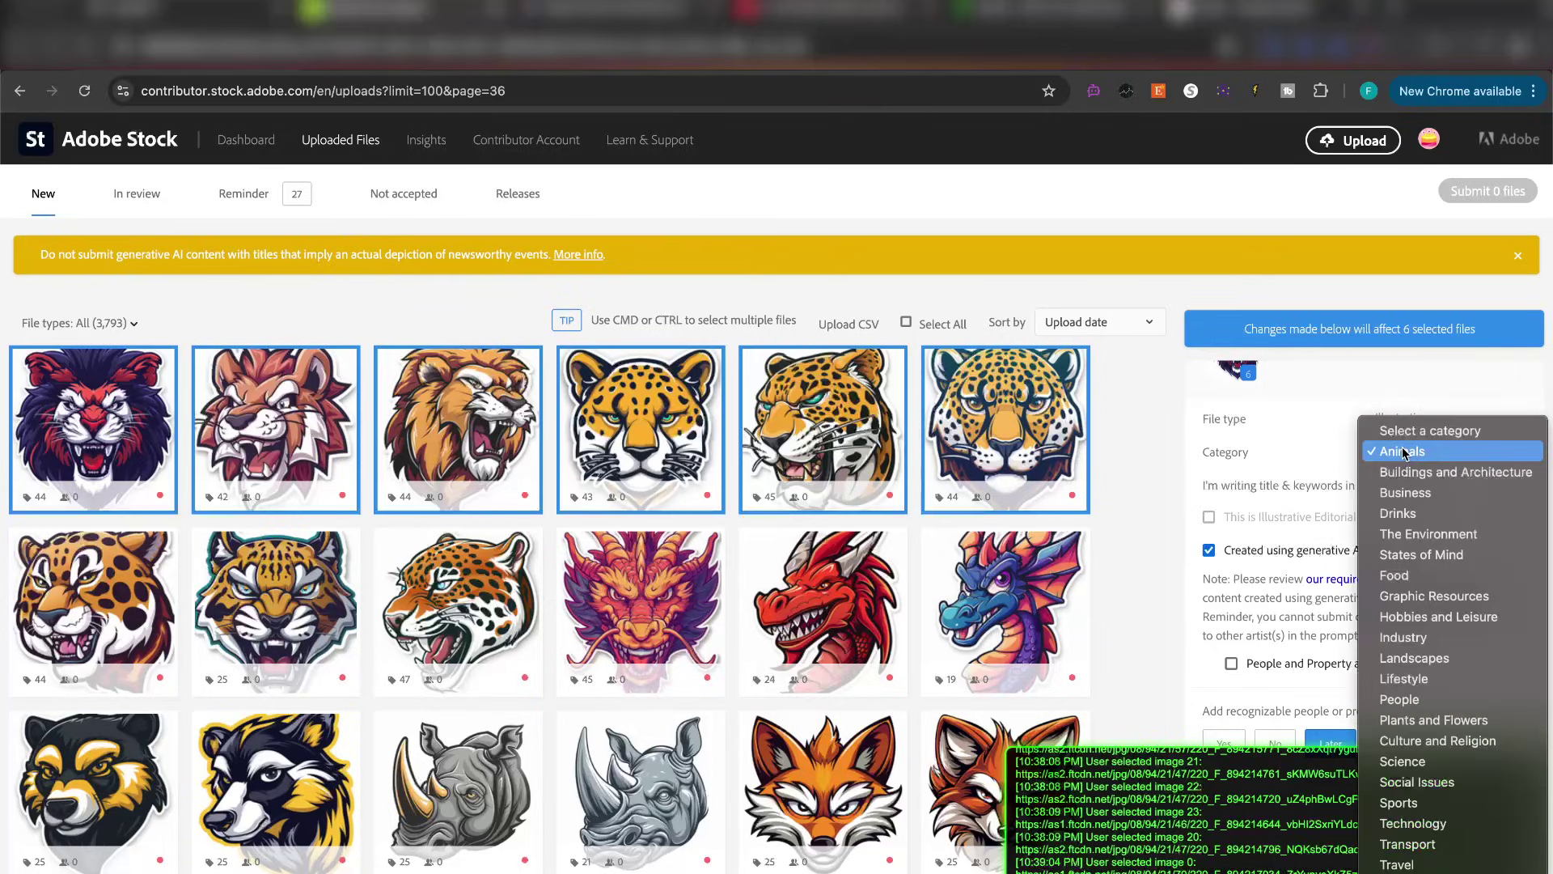
click(1394, 452)
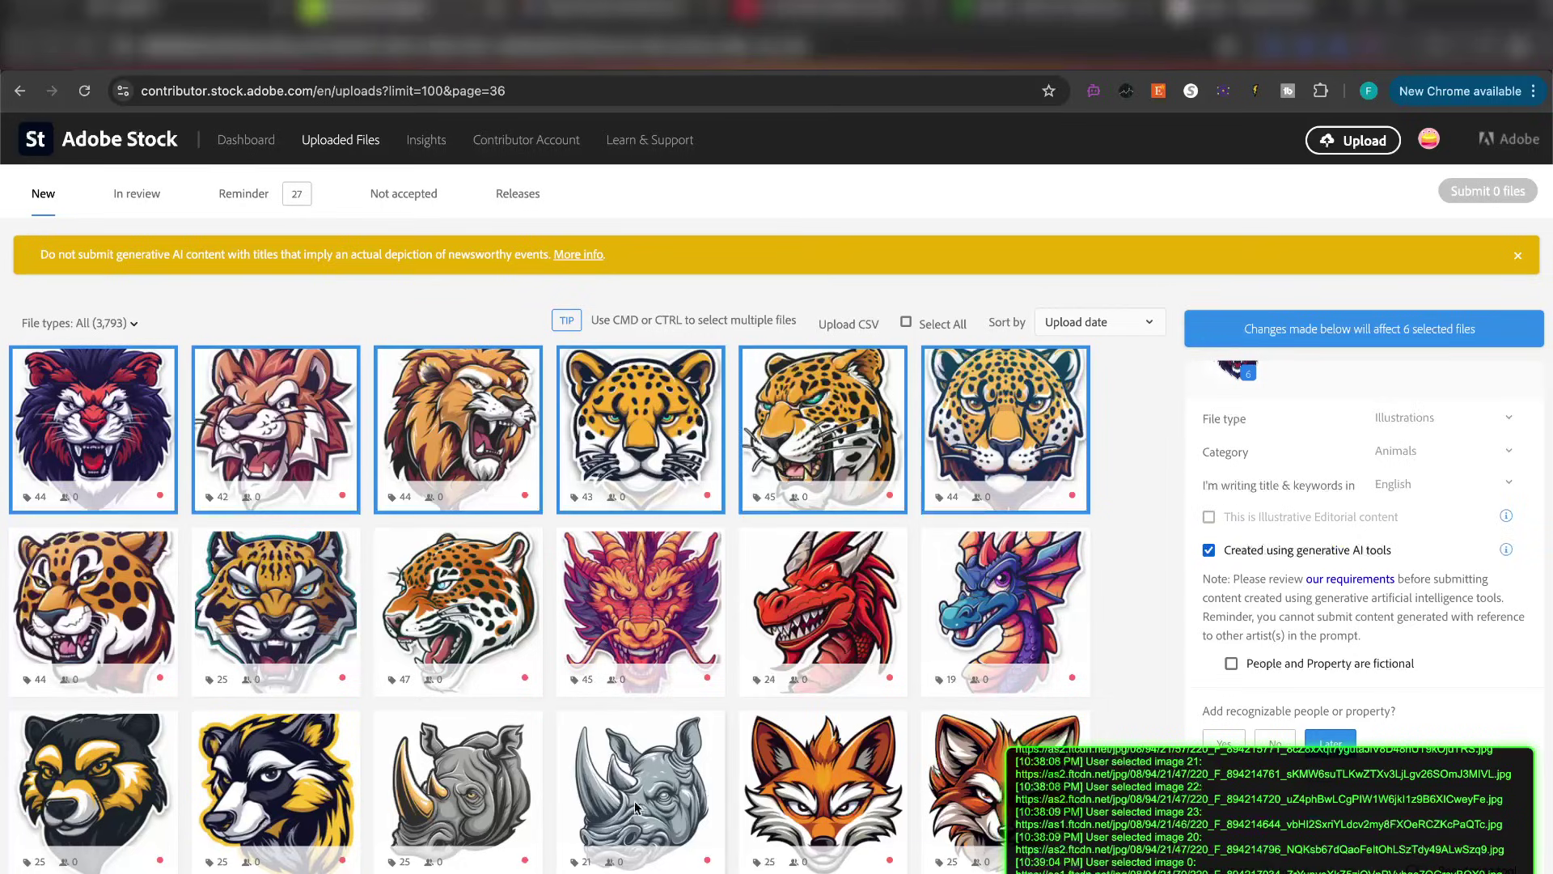
click(93, 429)
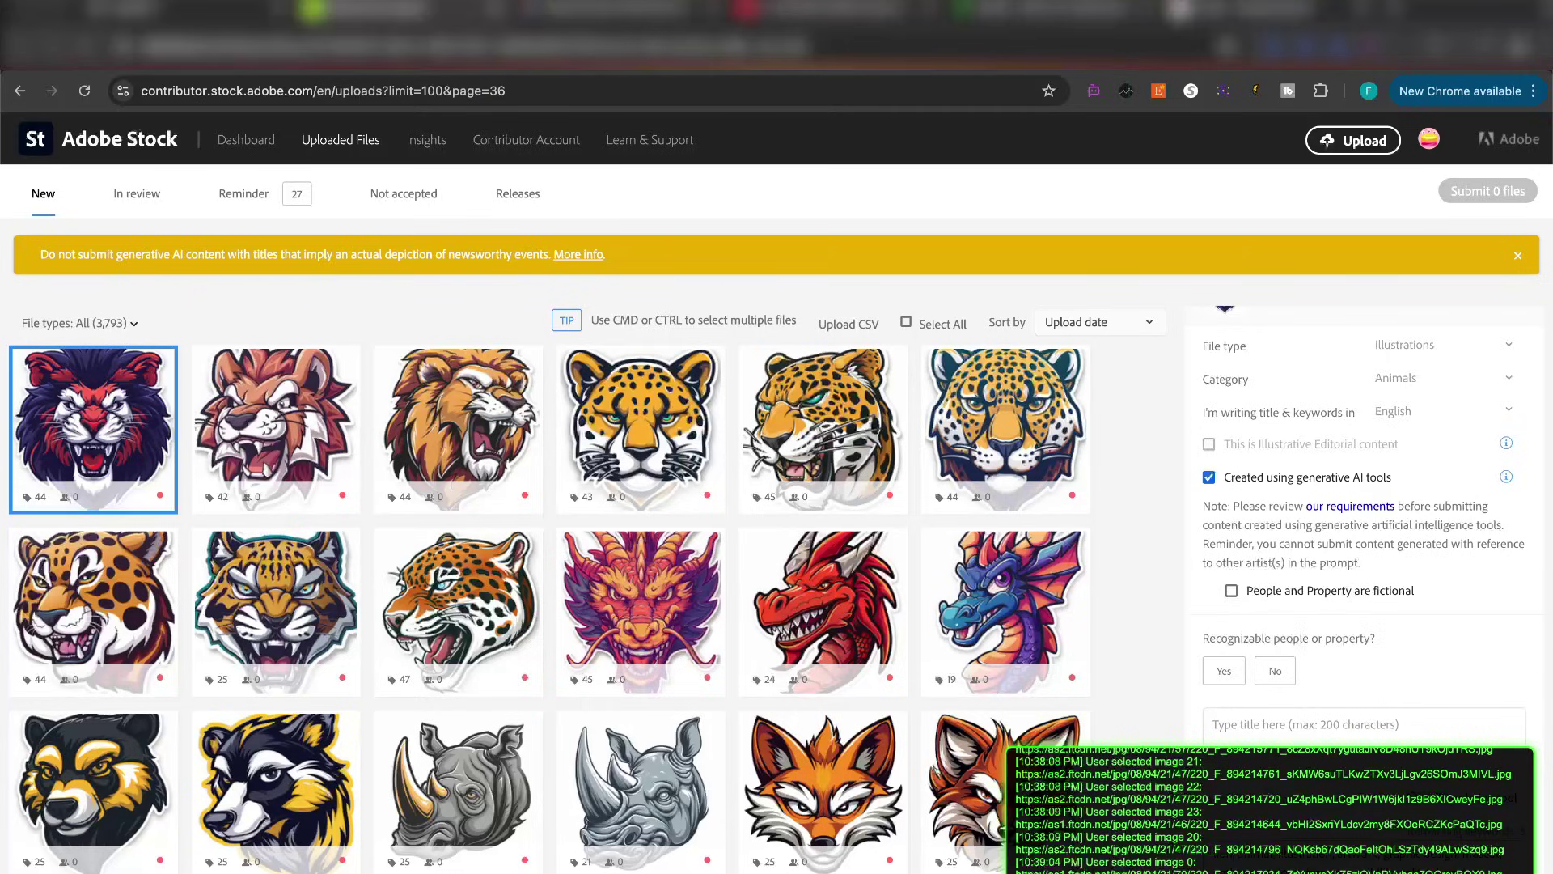
Compare the file type and category settings of the second lion, the red dragon and an image further down the uploads.
mouse_move(272, 450)
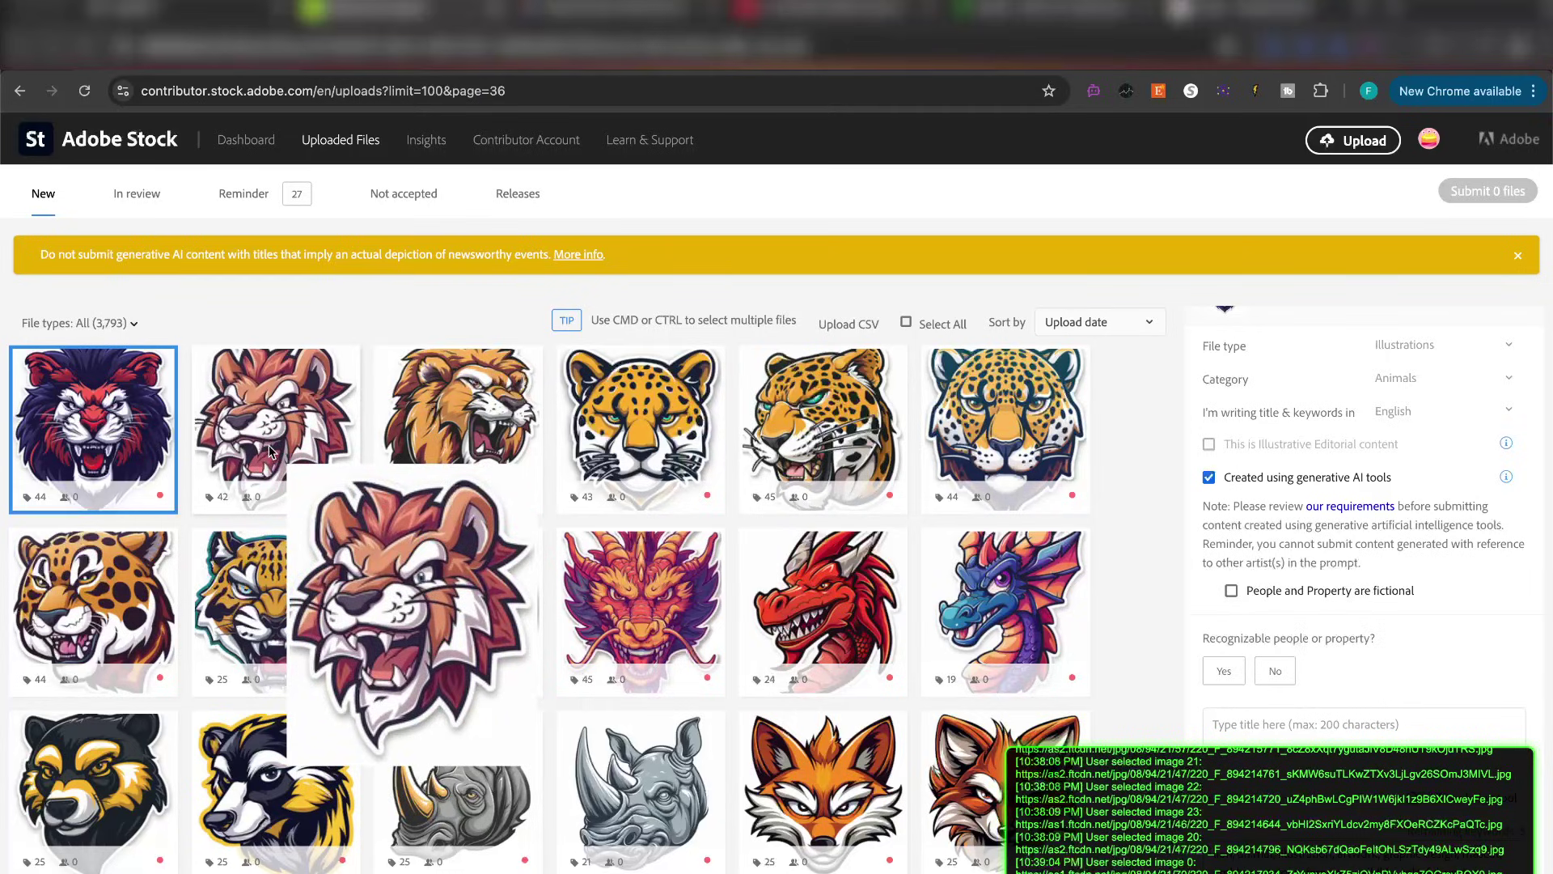
click(272, 451)
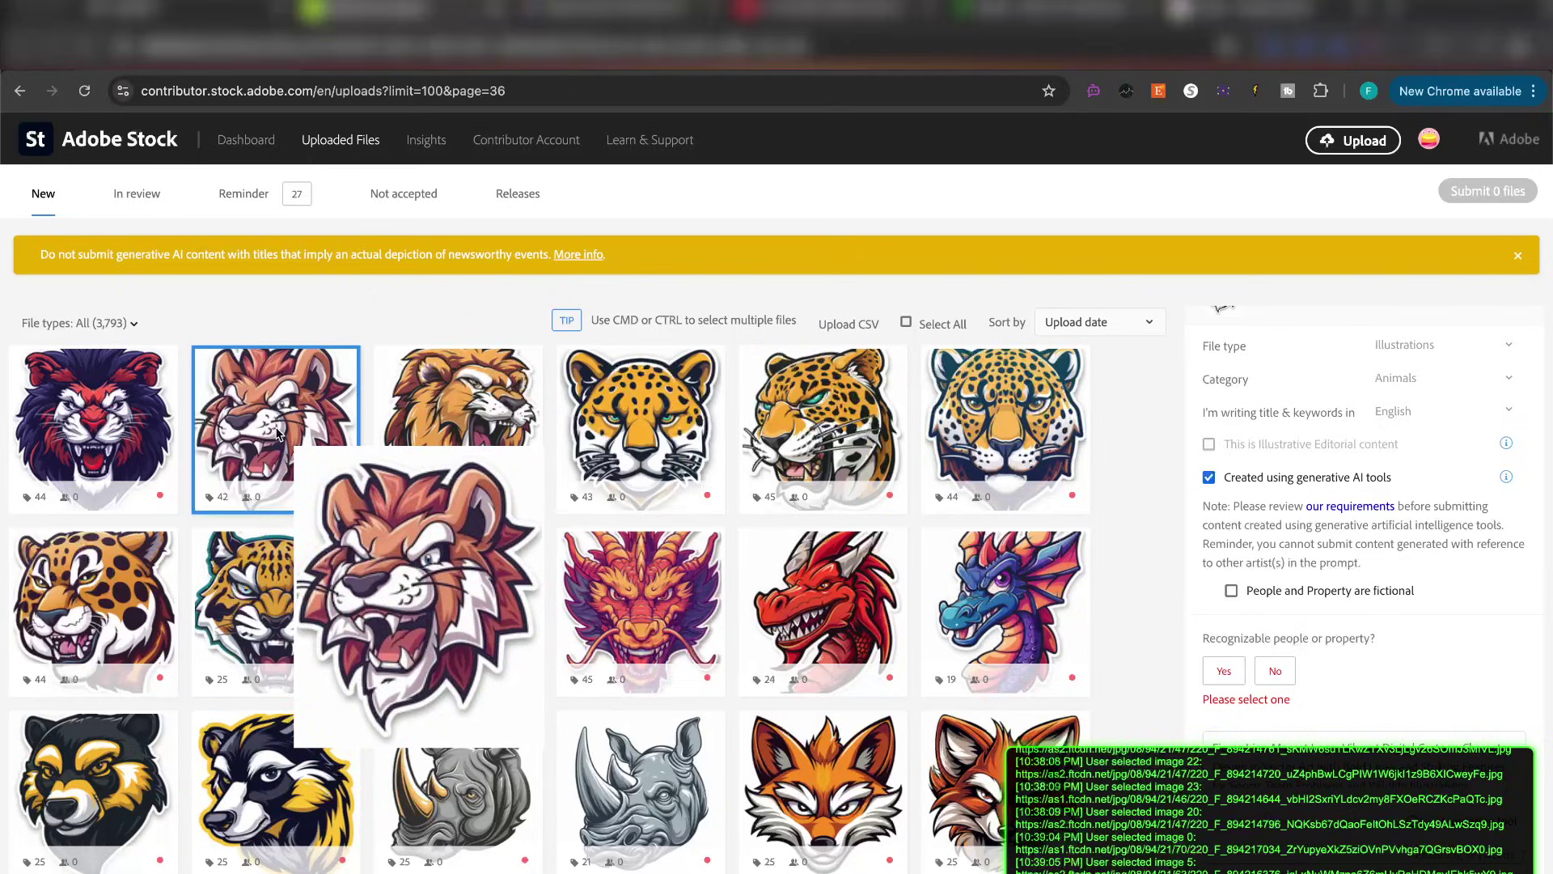
click(772, 586)
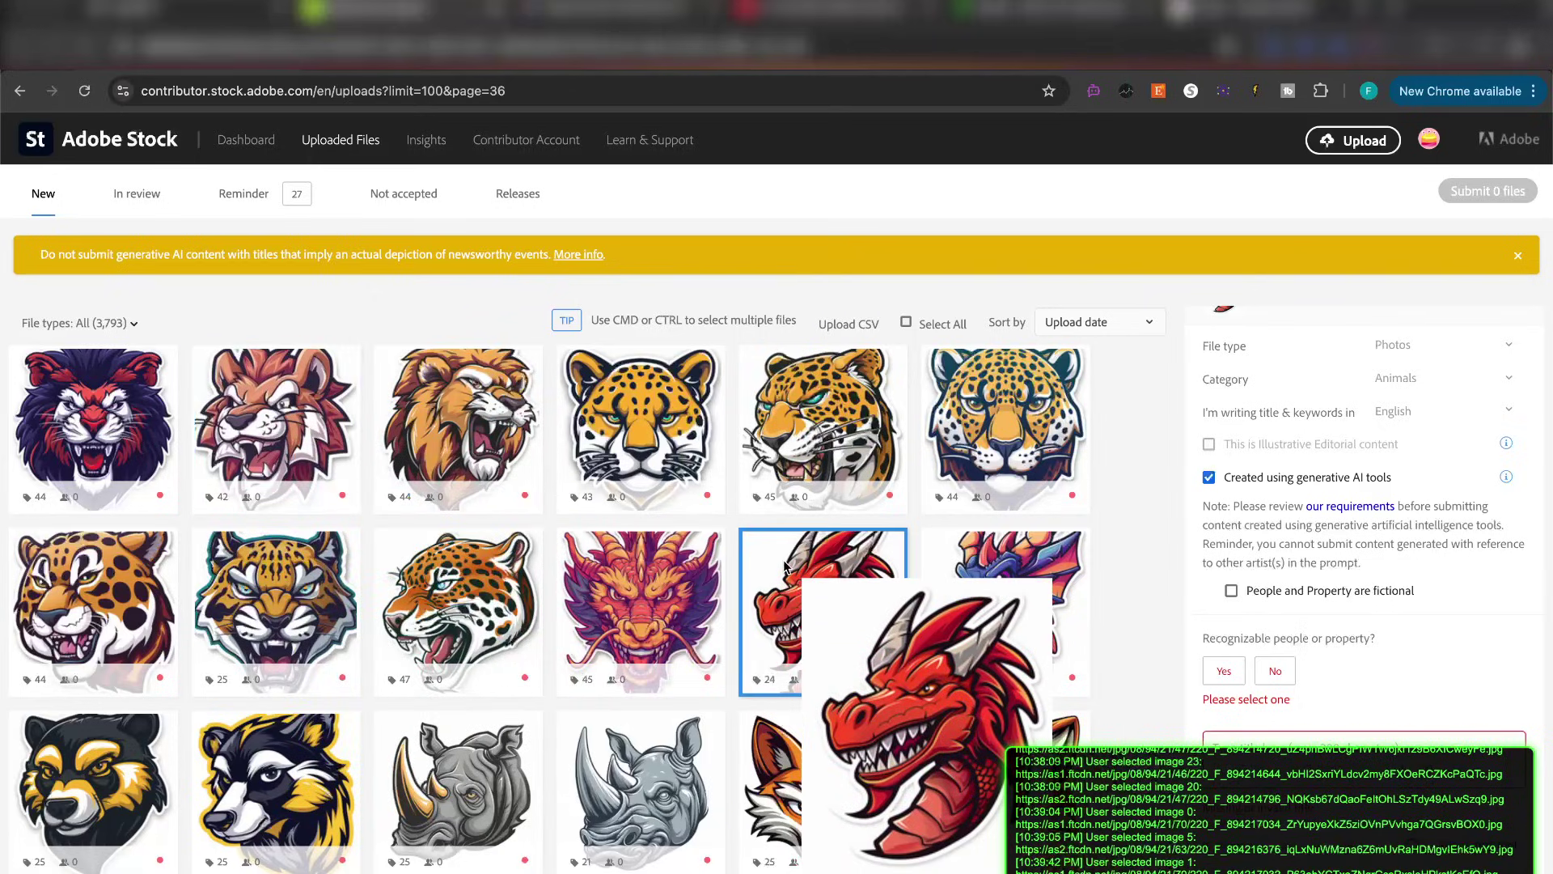
scroll(791, 542, down, 10)
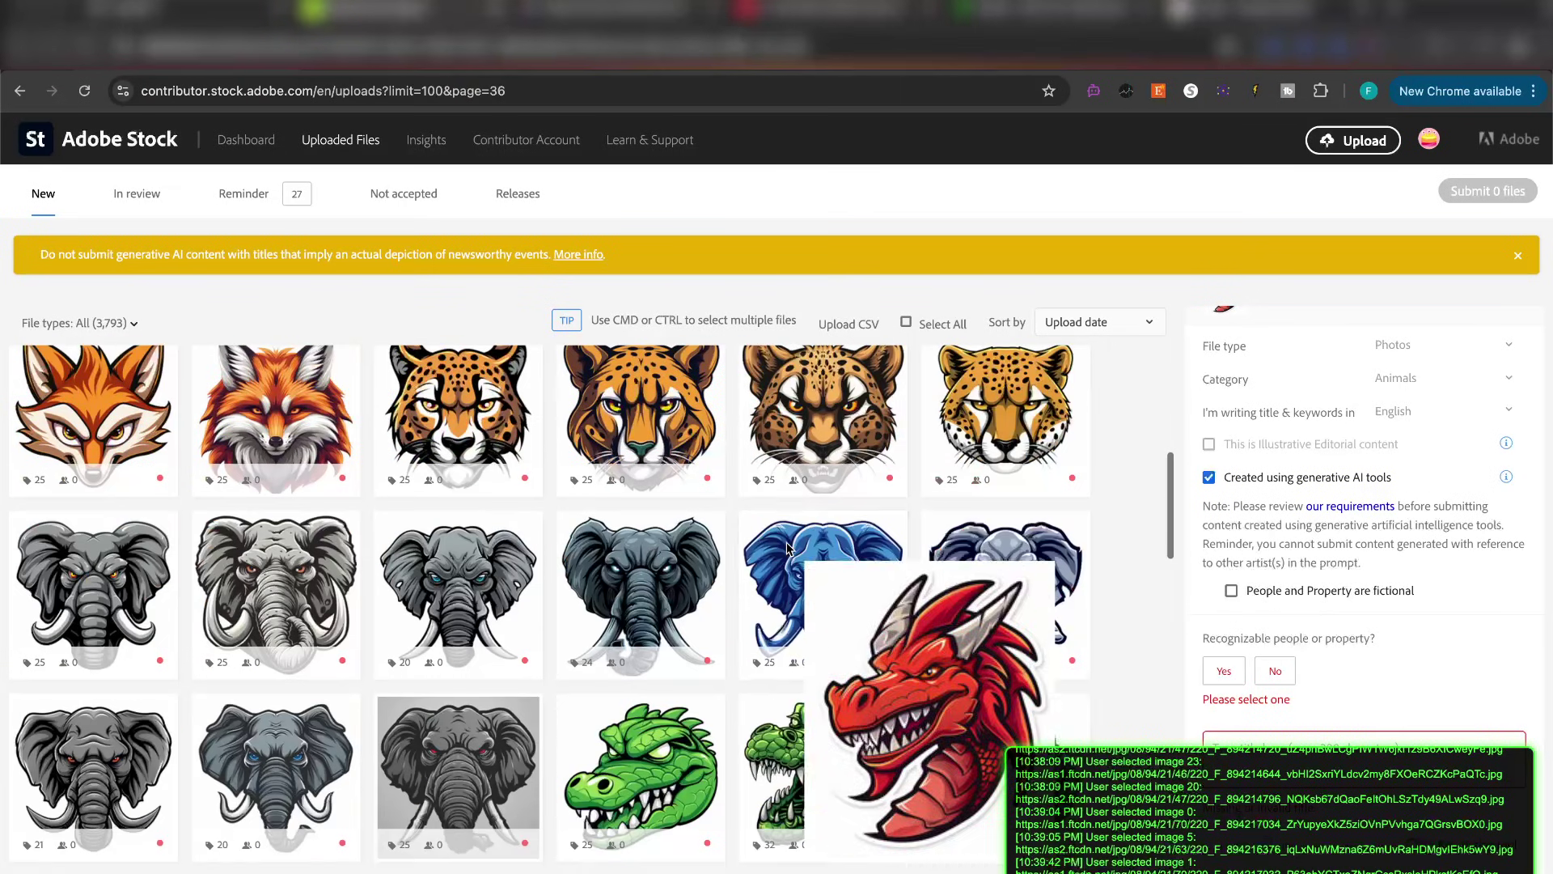
scroll(788, 548, down, 5)
click(657, 603)
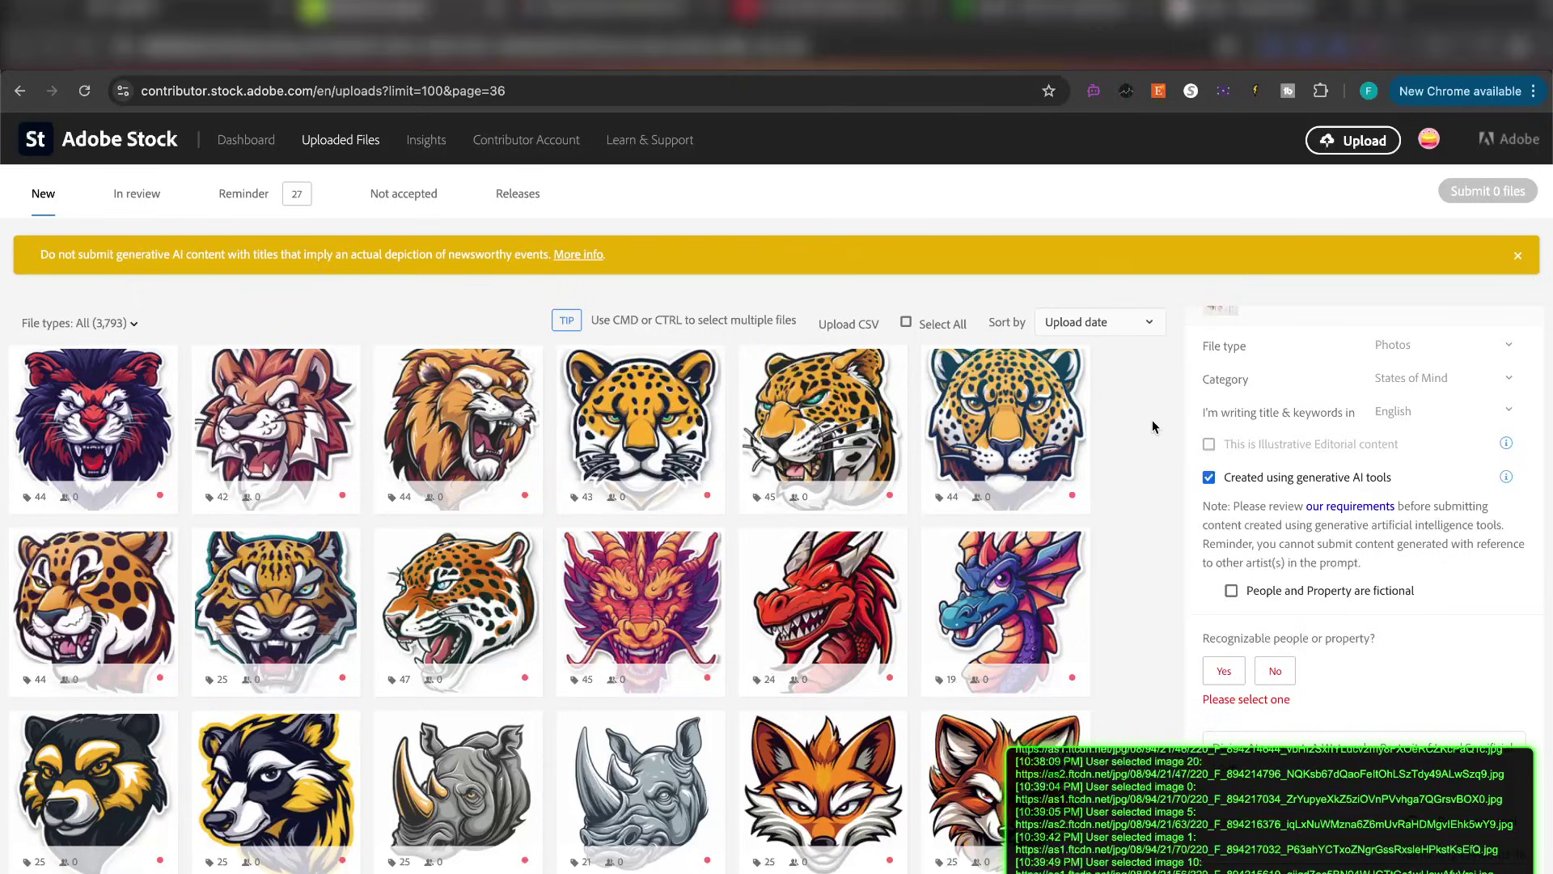
Mark the fifth first-row image, the snarling jaguar, as having no recognizable people or property.
click(804, 407)
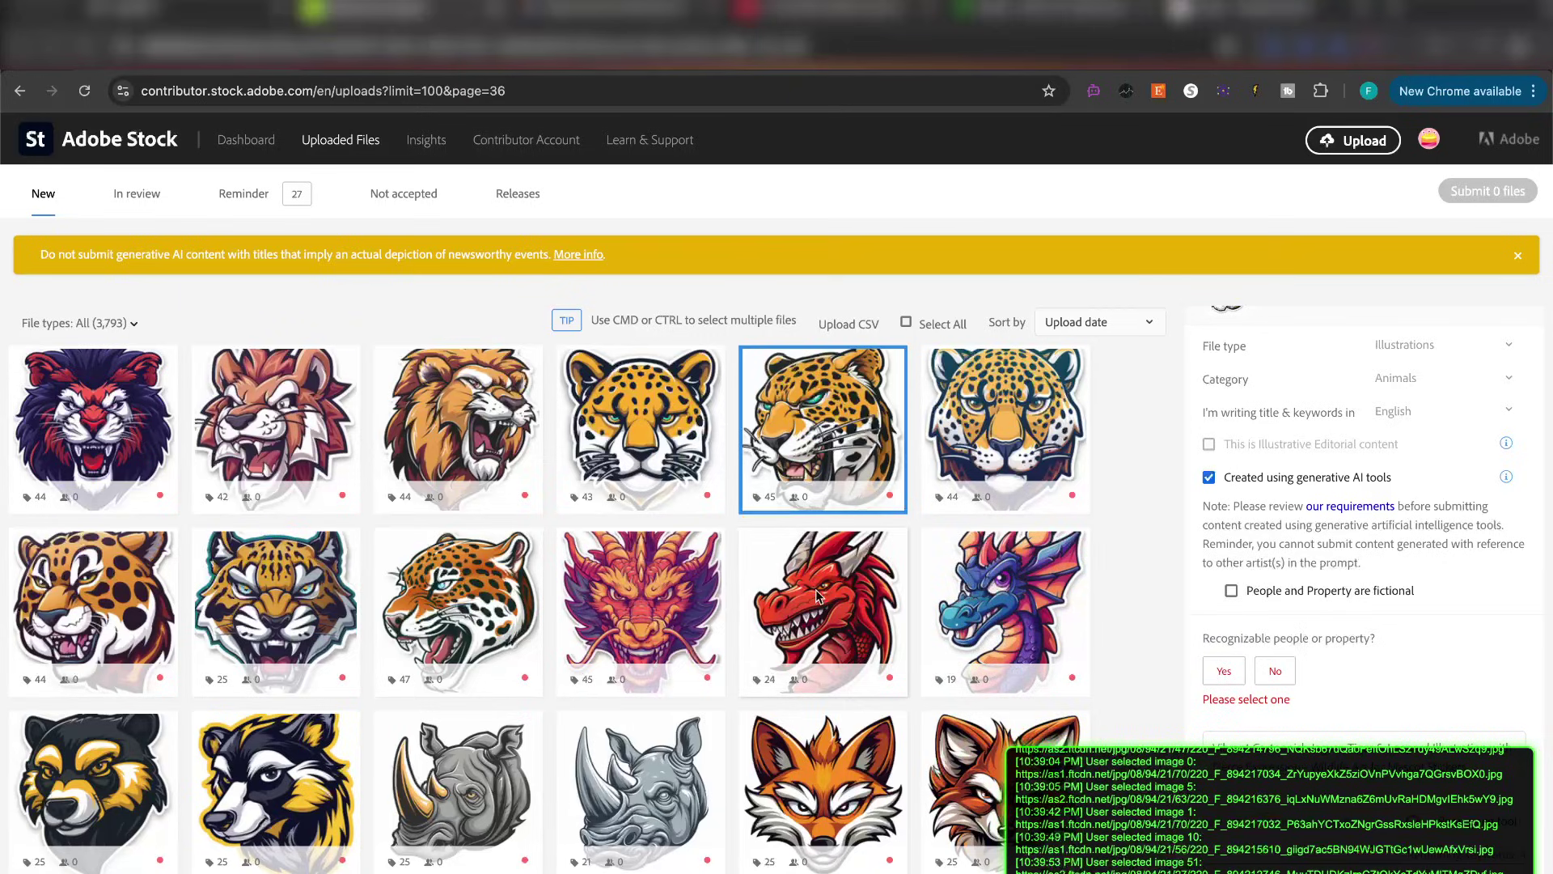
mouse_move(695, 667)
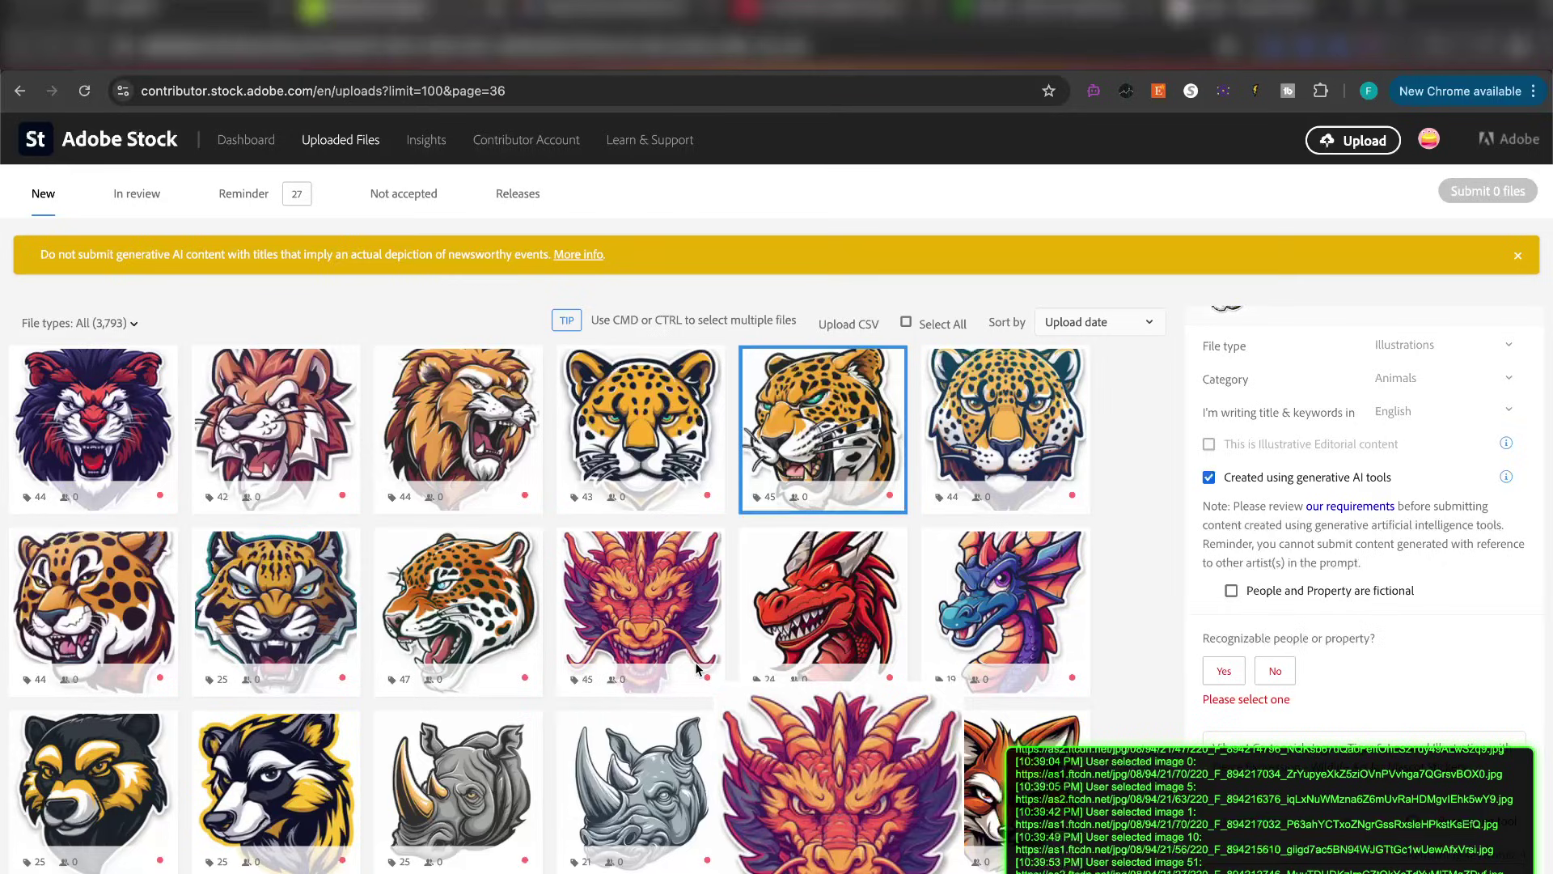
mouse_move(1012, 516)
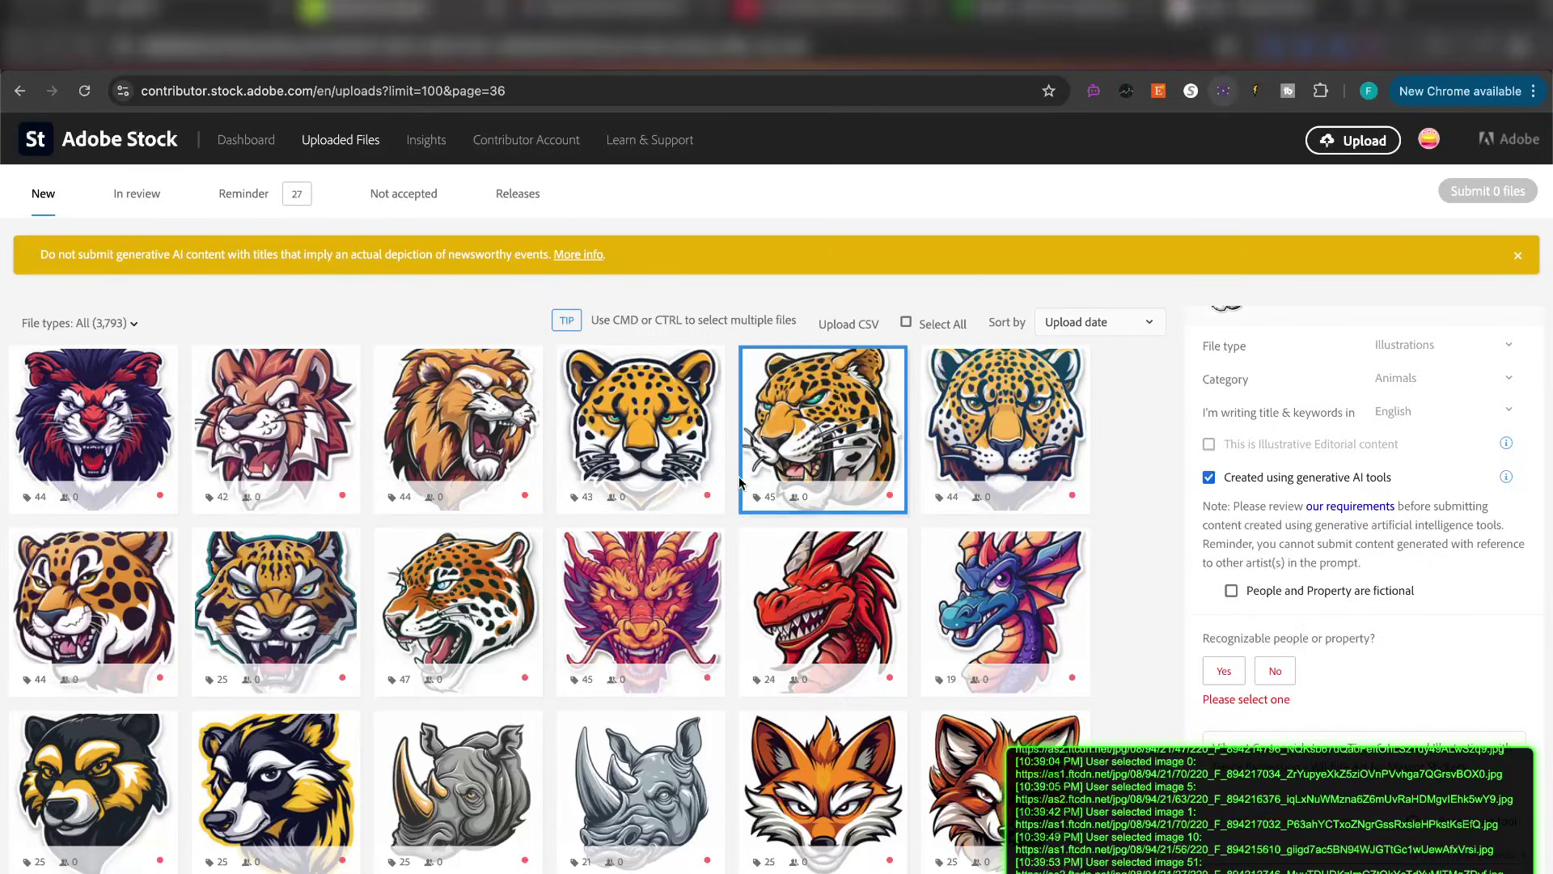
mouse_move(721, 503)
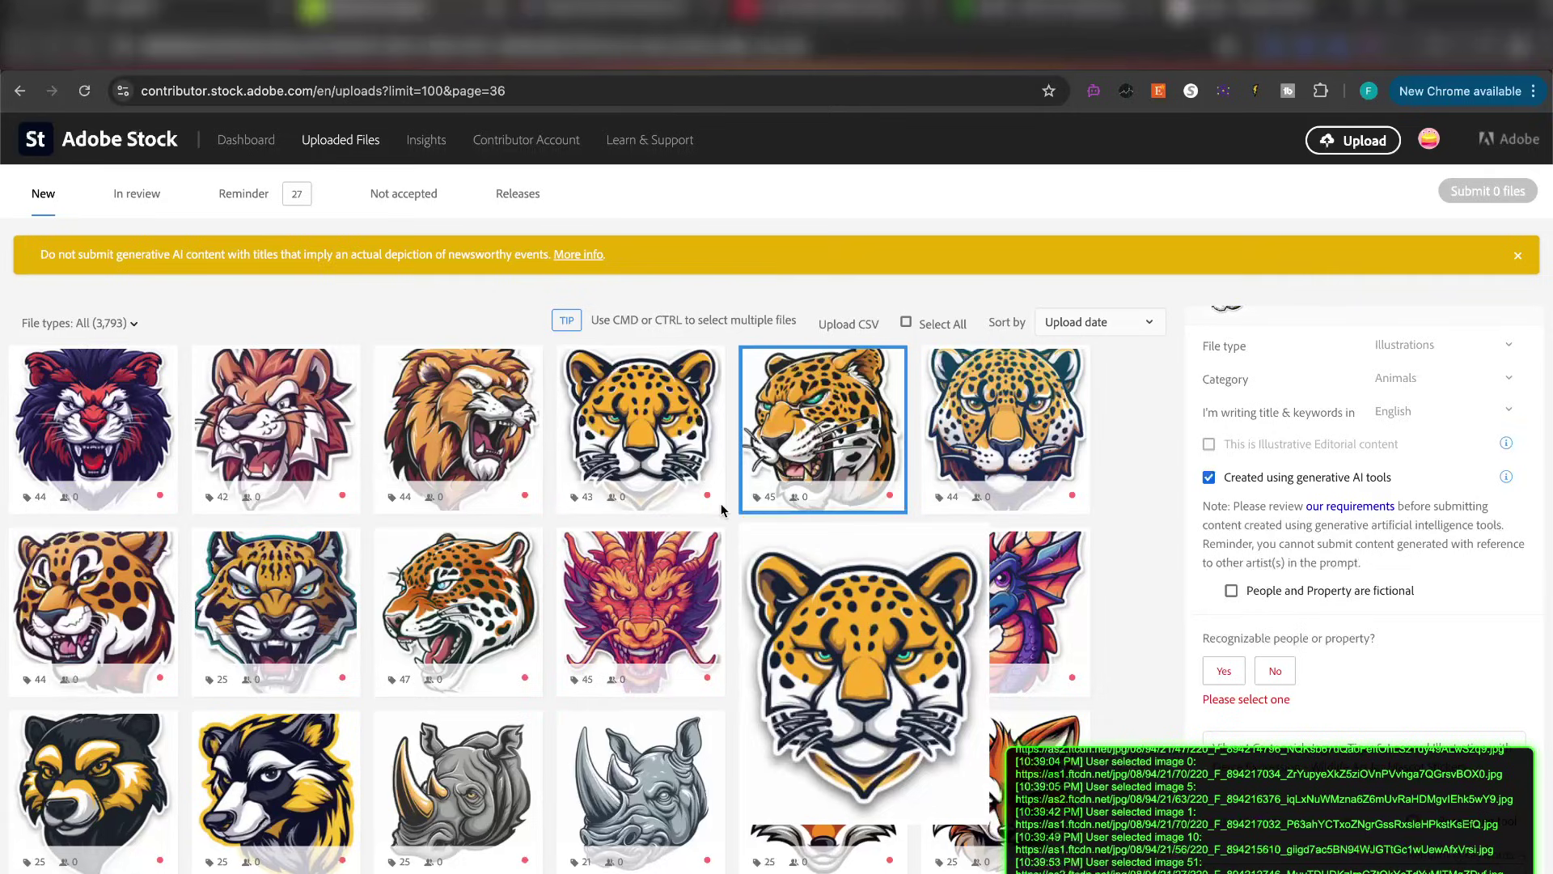
scroll(566, 534, down, 5)
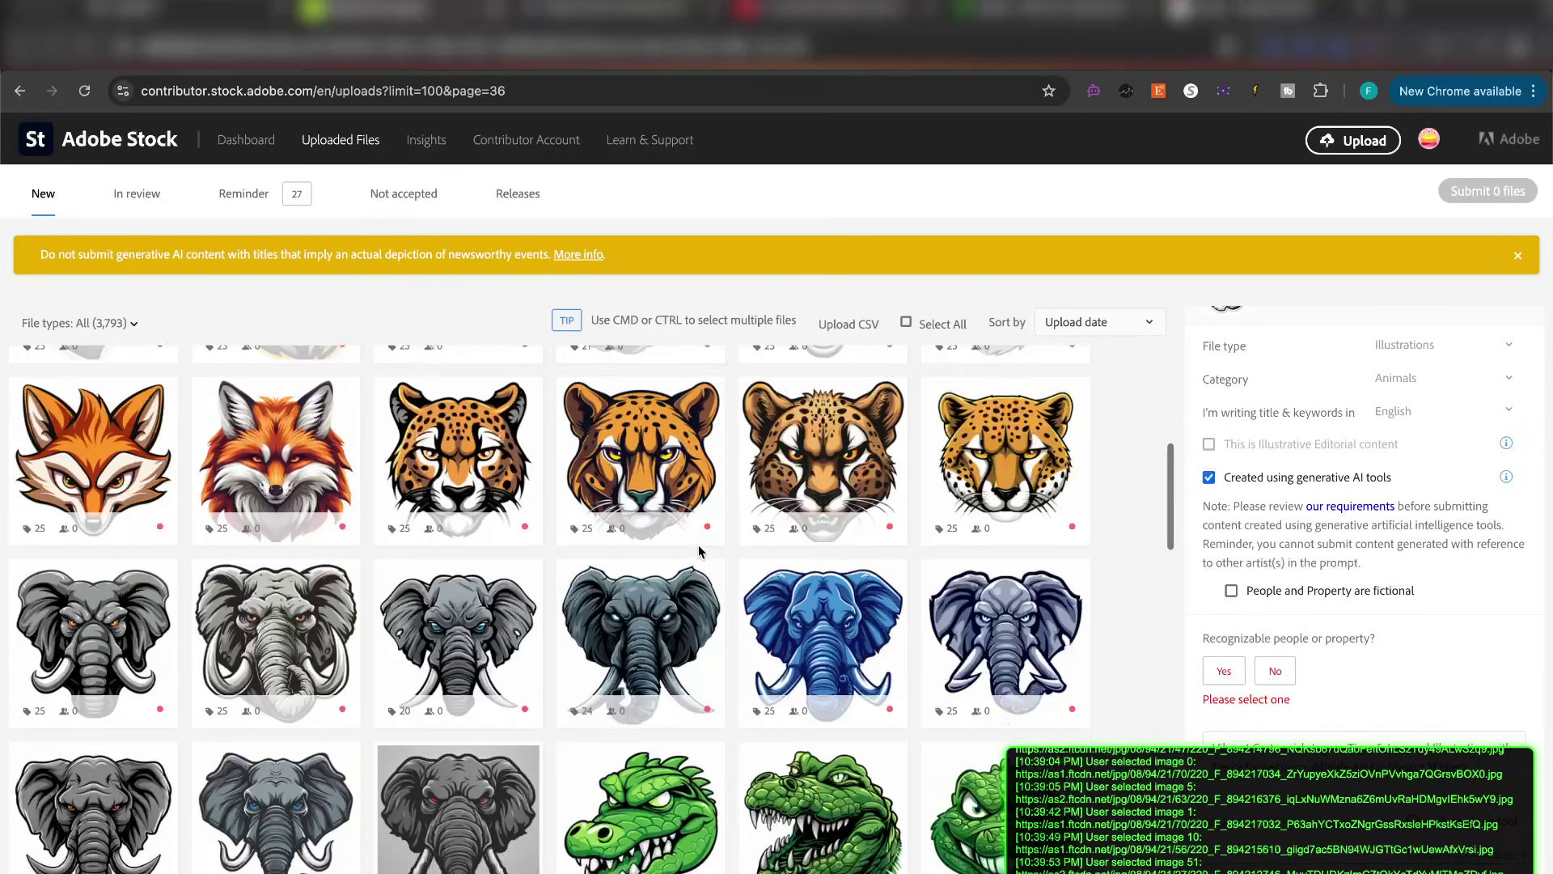
scroll(370, 523, up, 5)
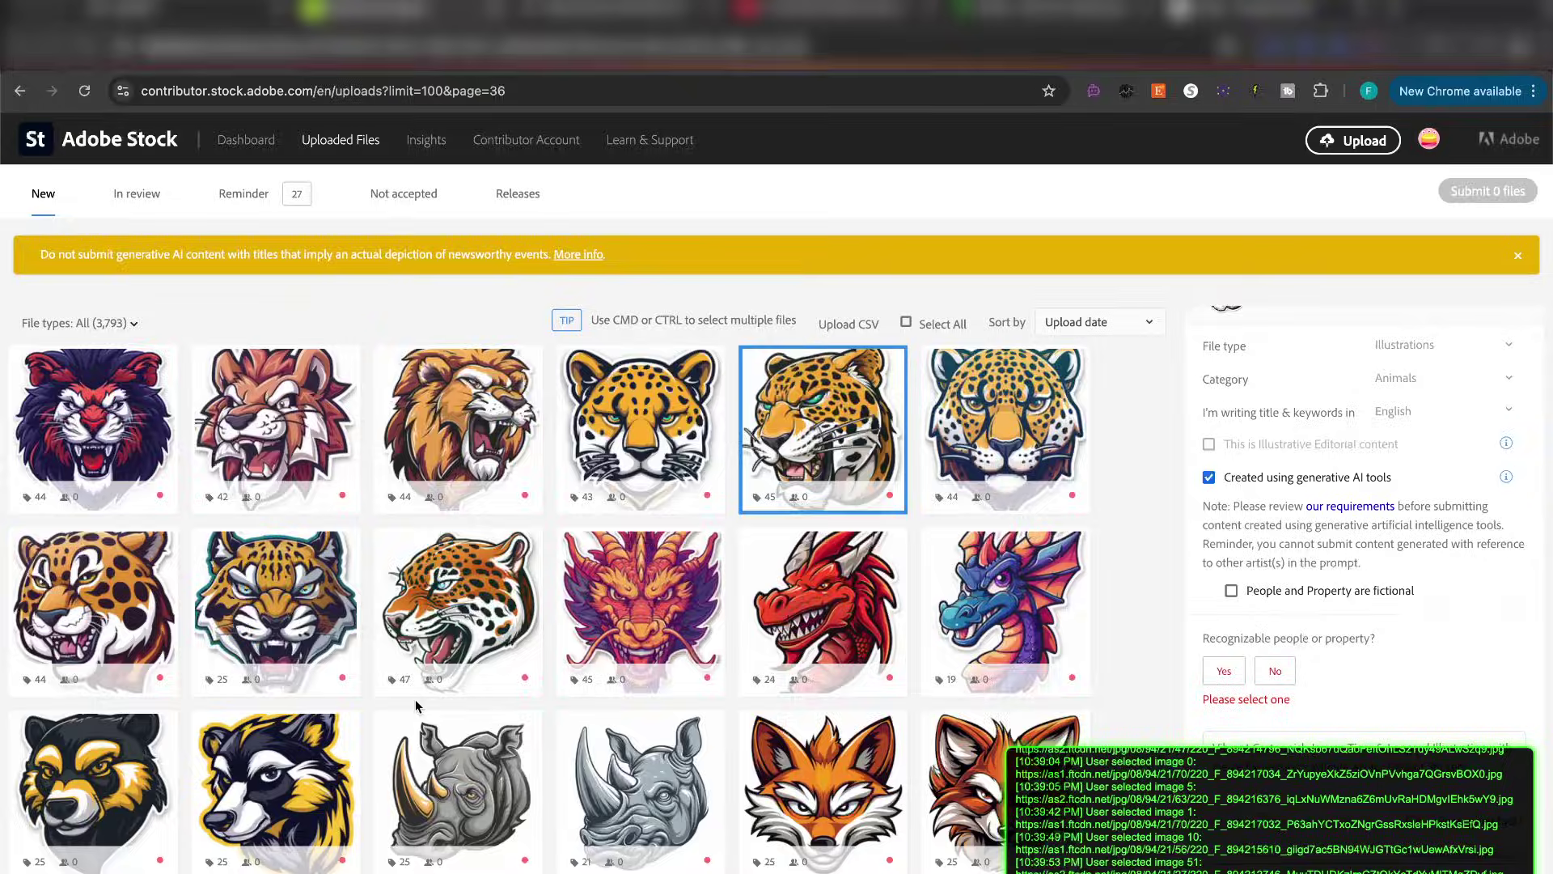
scroll(415, 699, down, 20)
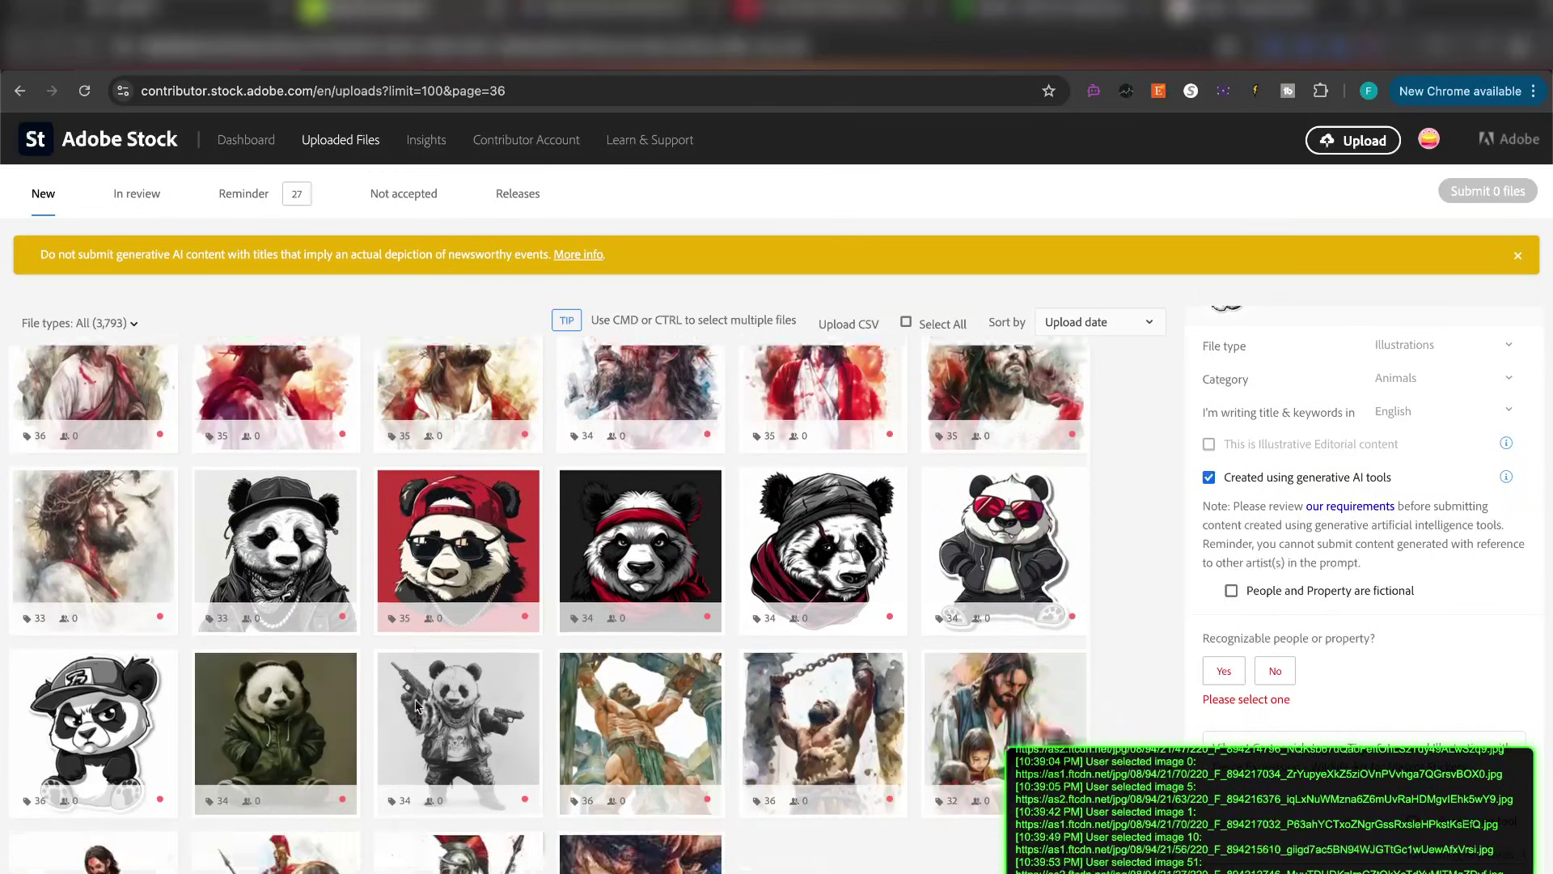
scroll(414, 702, up, 20)
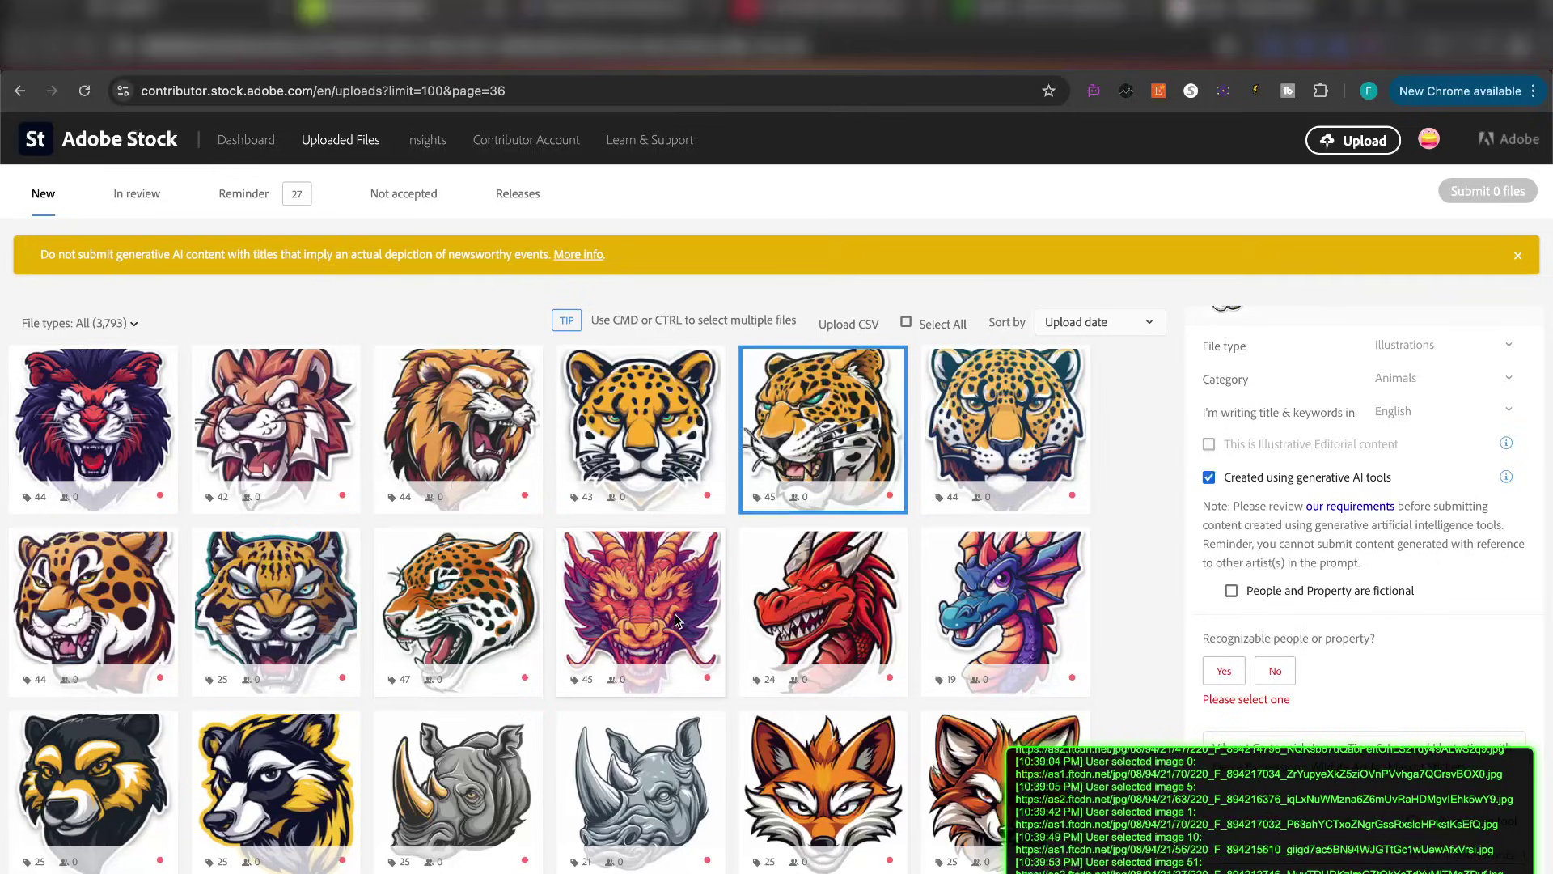
click(1275, 670)
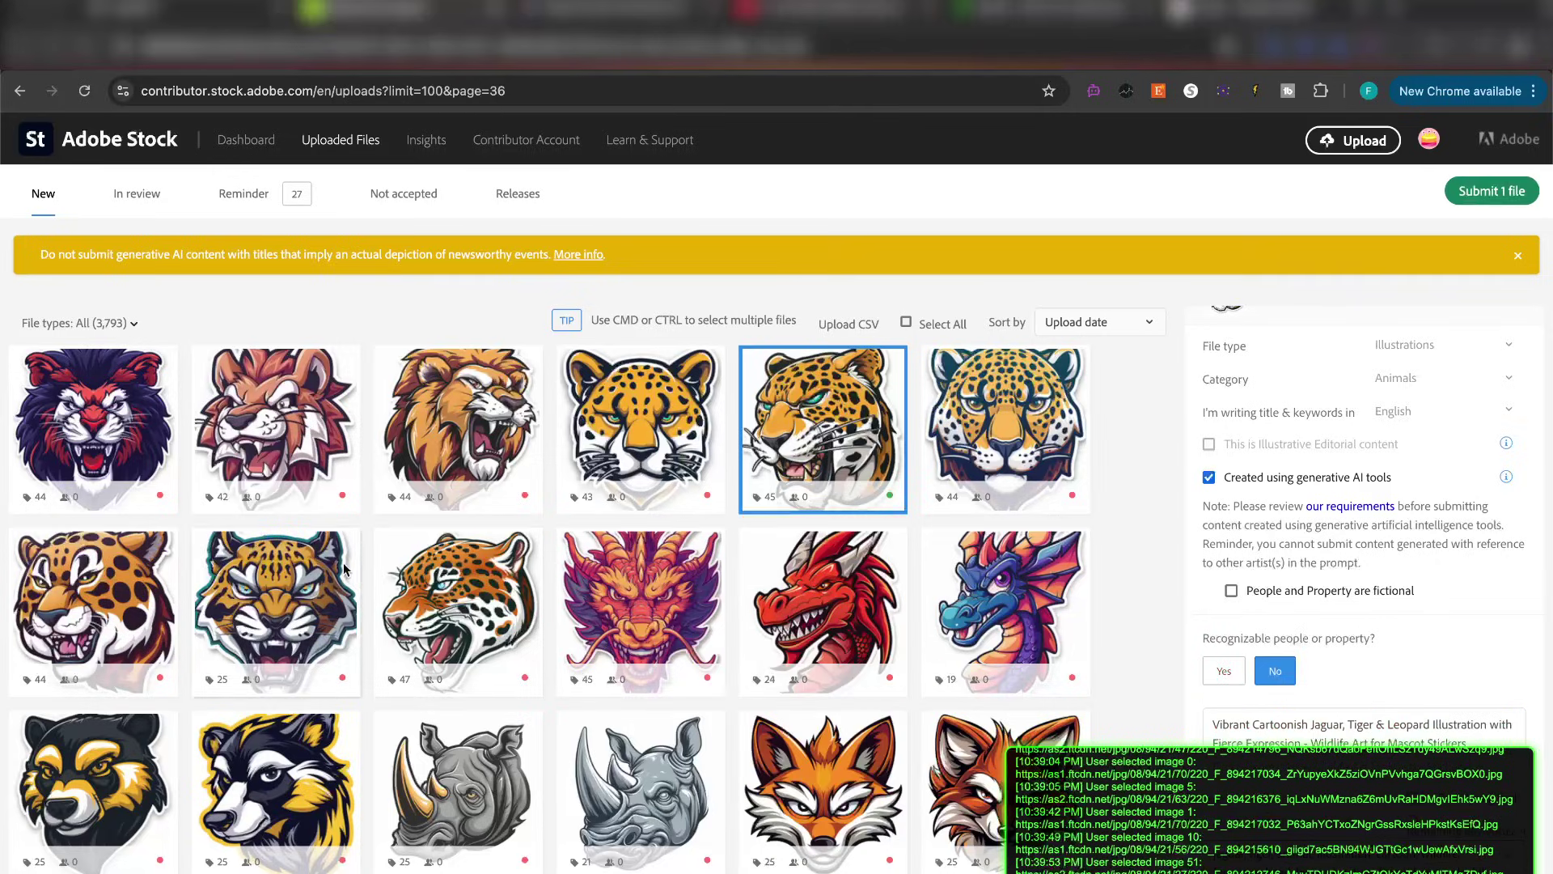
Select the 17 images from the first lion through the first fox and set recognizable people or property to No.
click(93, 429)
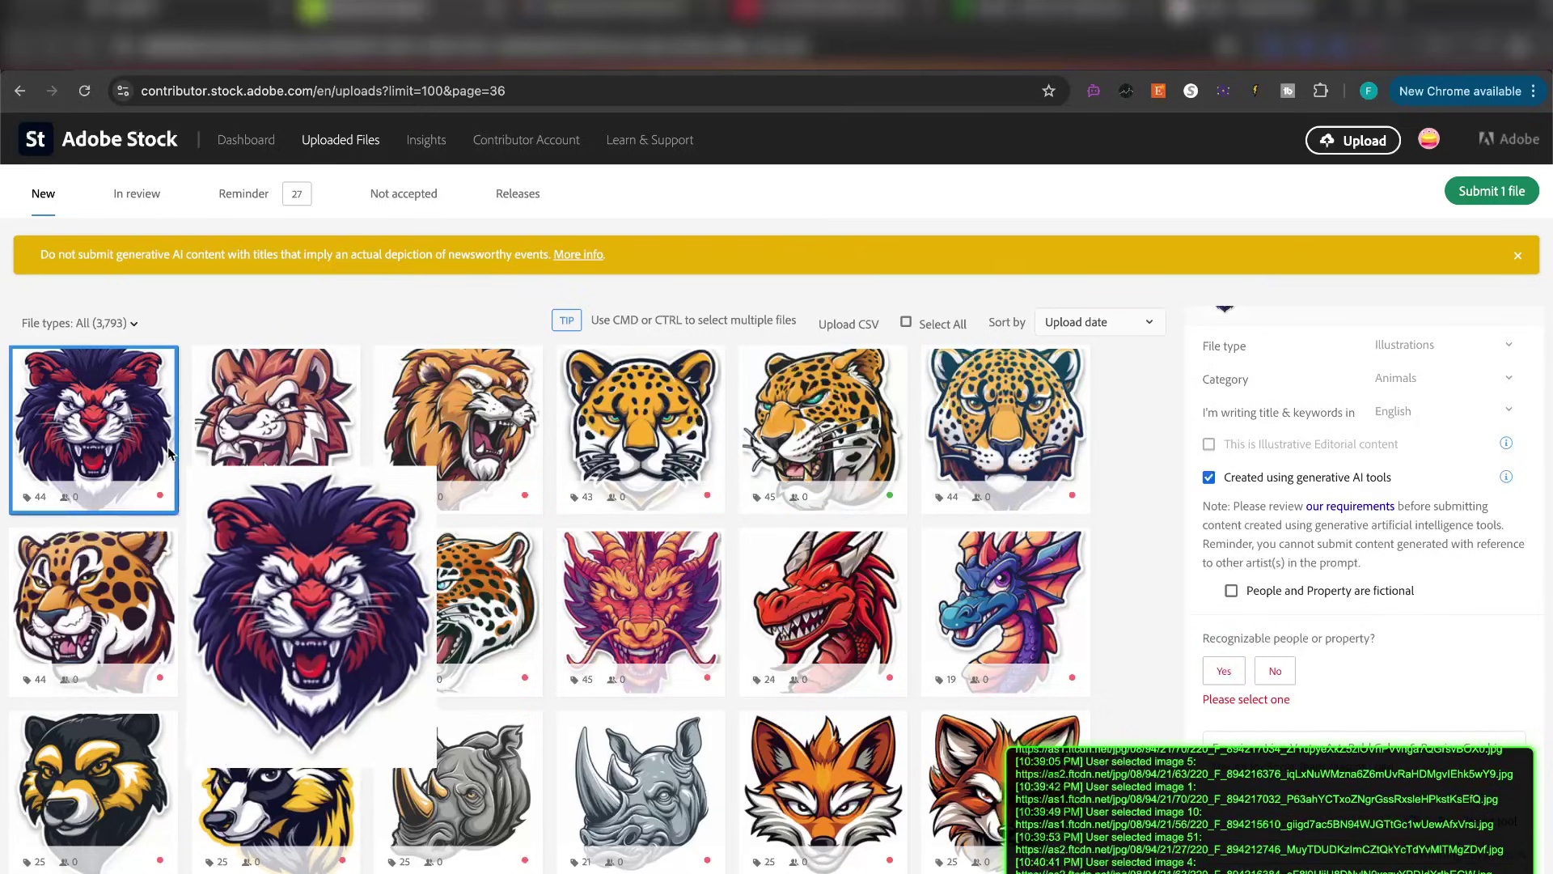
shift+click(841, 762)
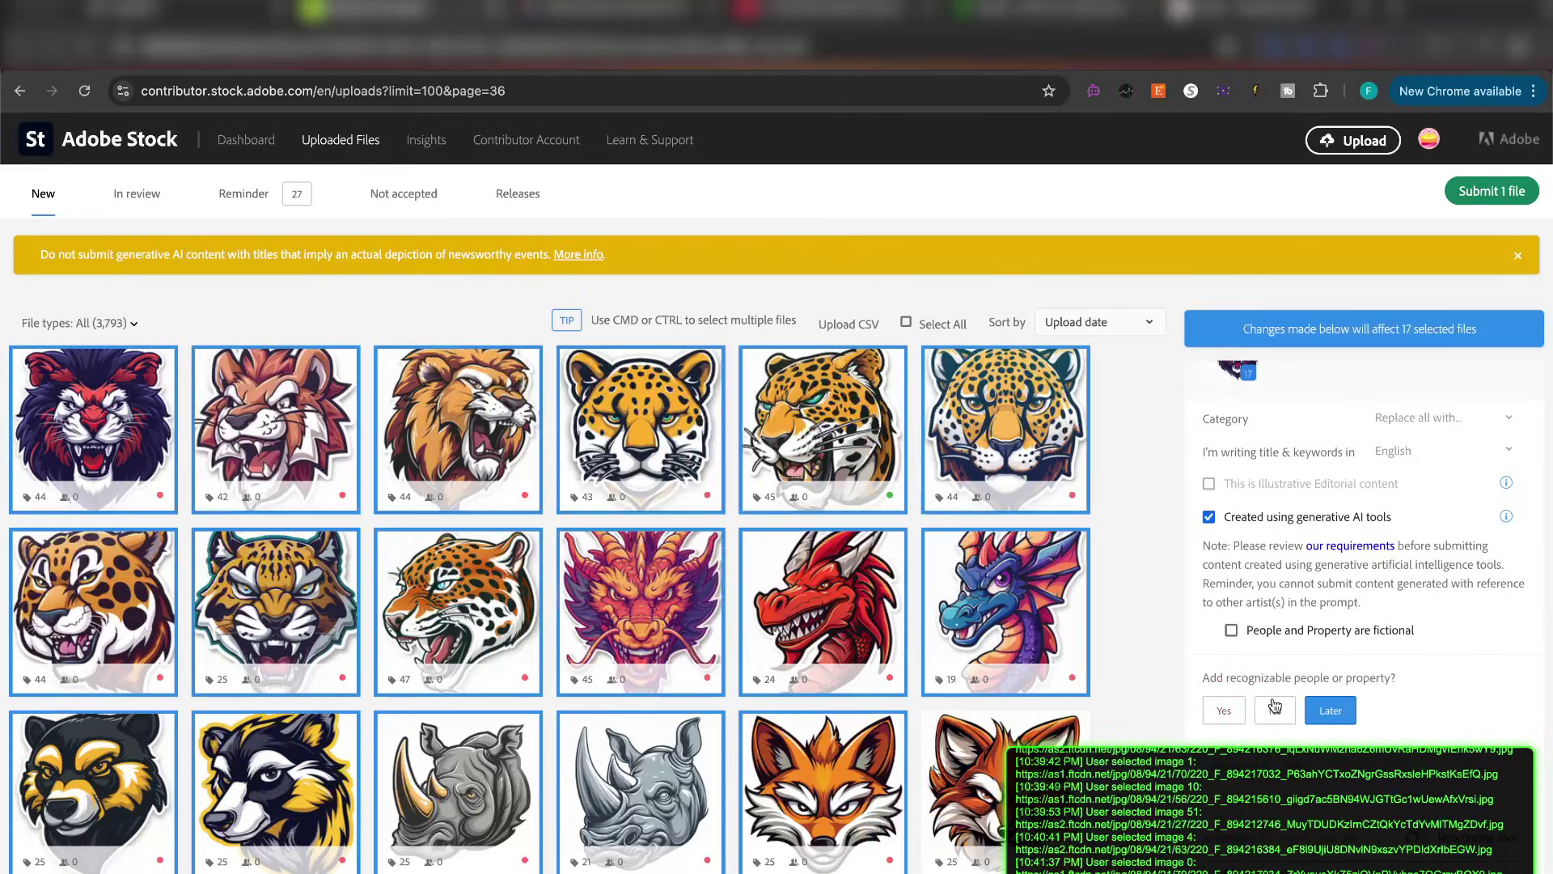
scroll(1276, 700, down, 3)
click(1275, 603)
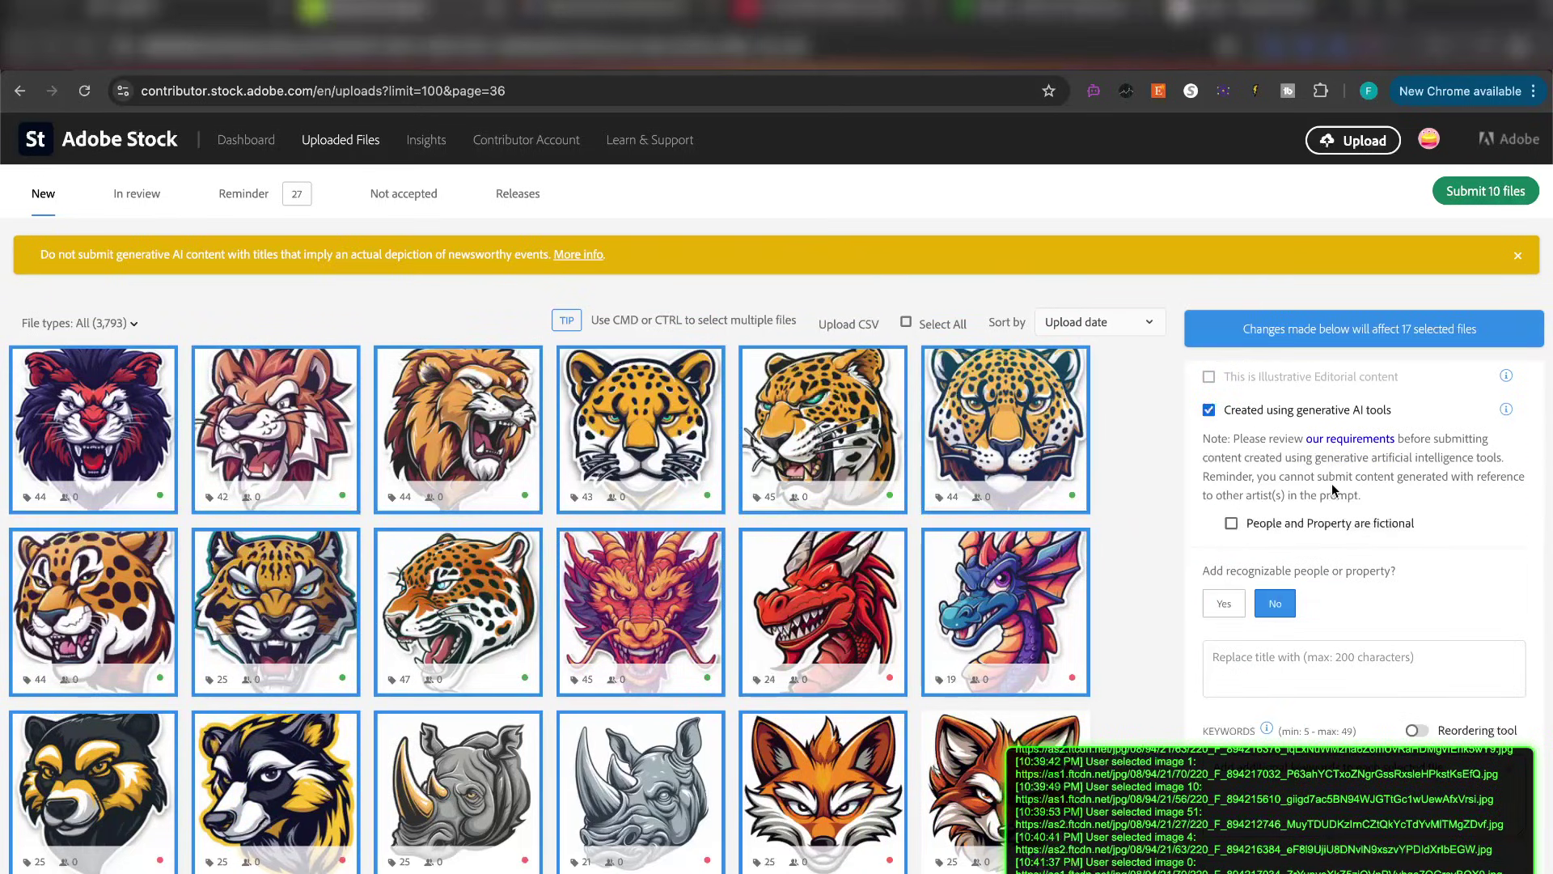
Compare the title and keywords of the first lion, the blue and red dragons and the second rhino.
scroll(1237, 495, up, 3)
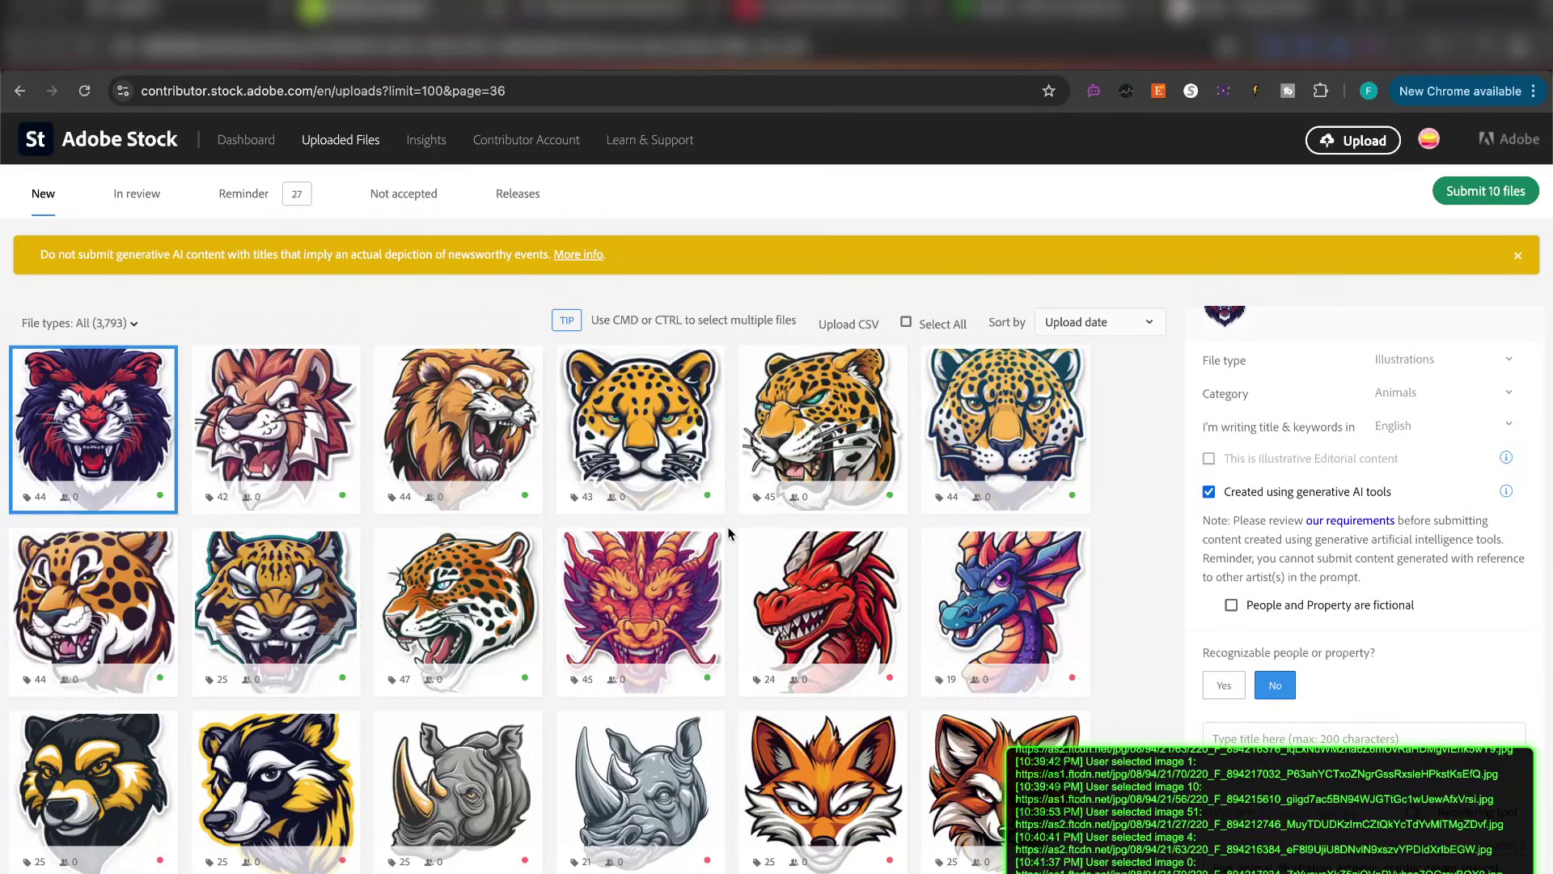
scroll(1272, 574, down, 5)
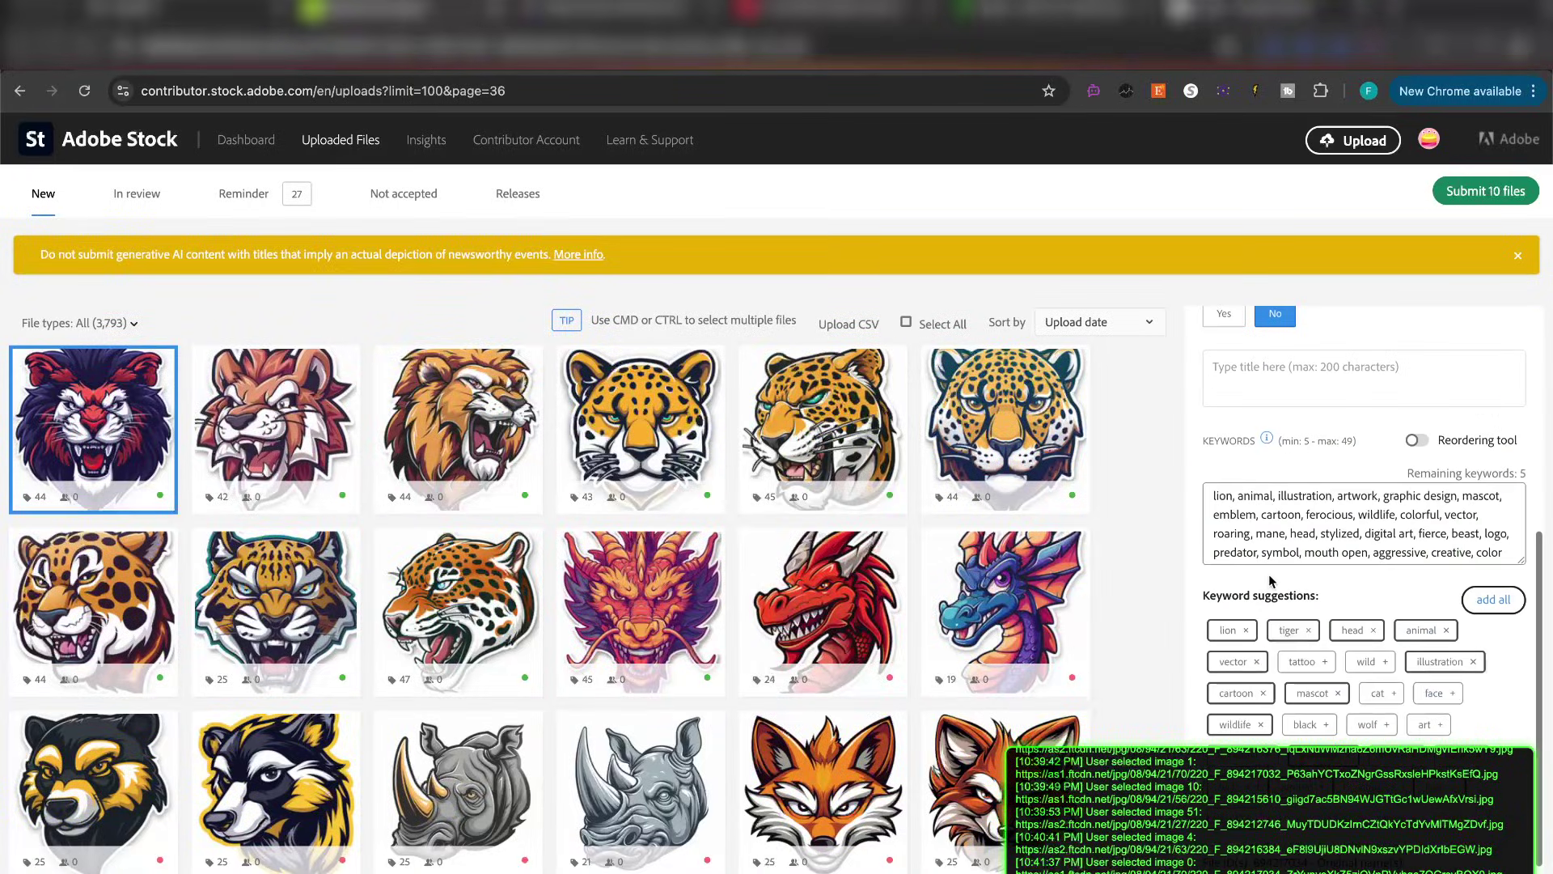
click(934, 618)
click(849, 630)
click(647, 780)
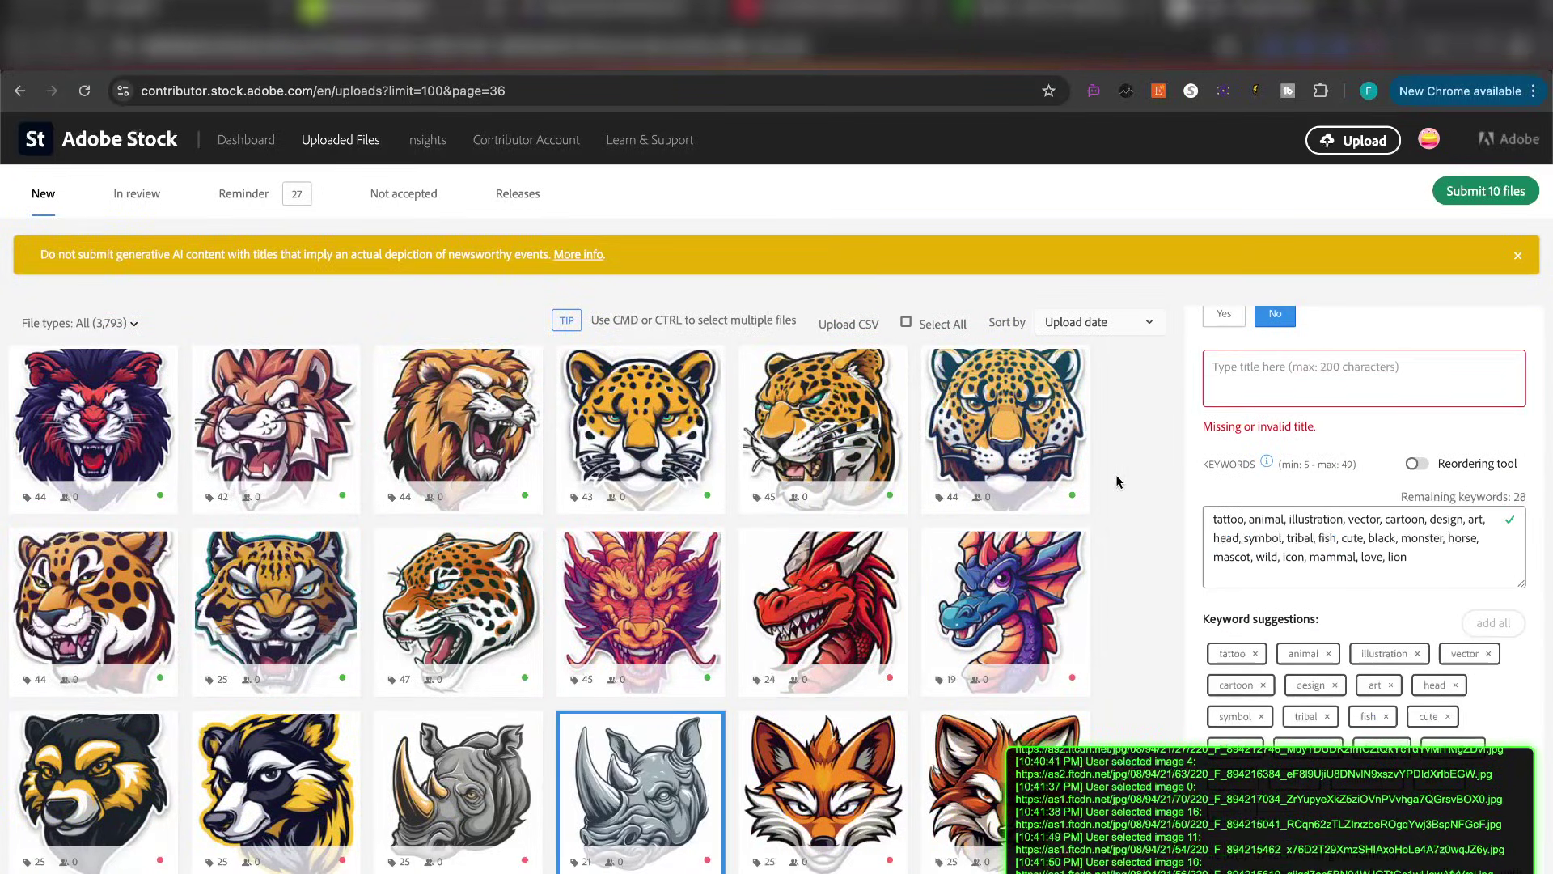
scroll(828, 648, down, 5)
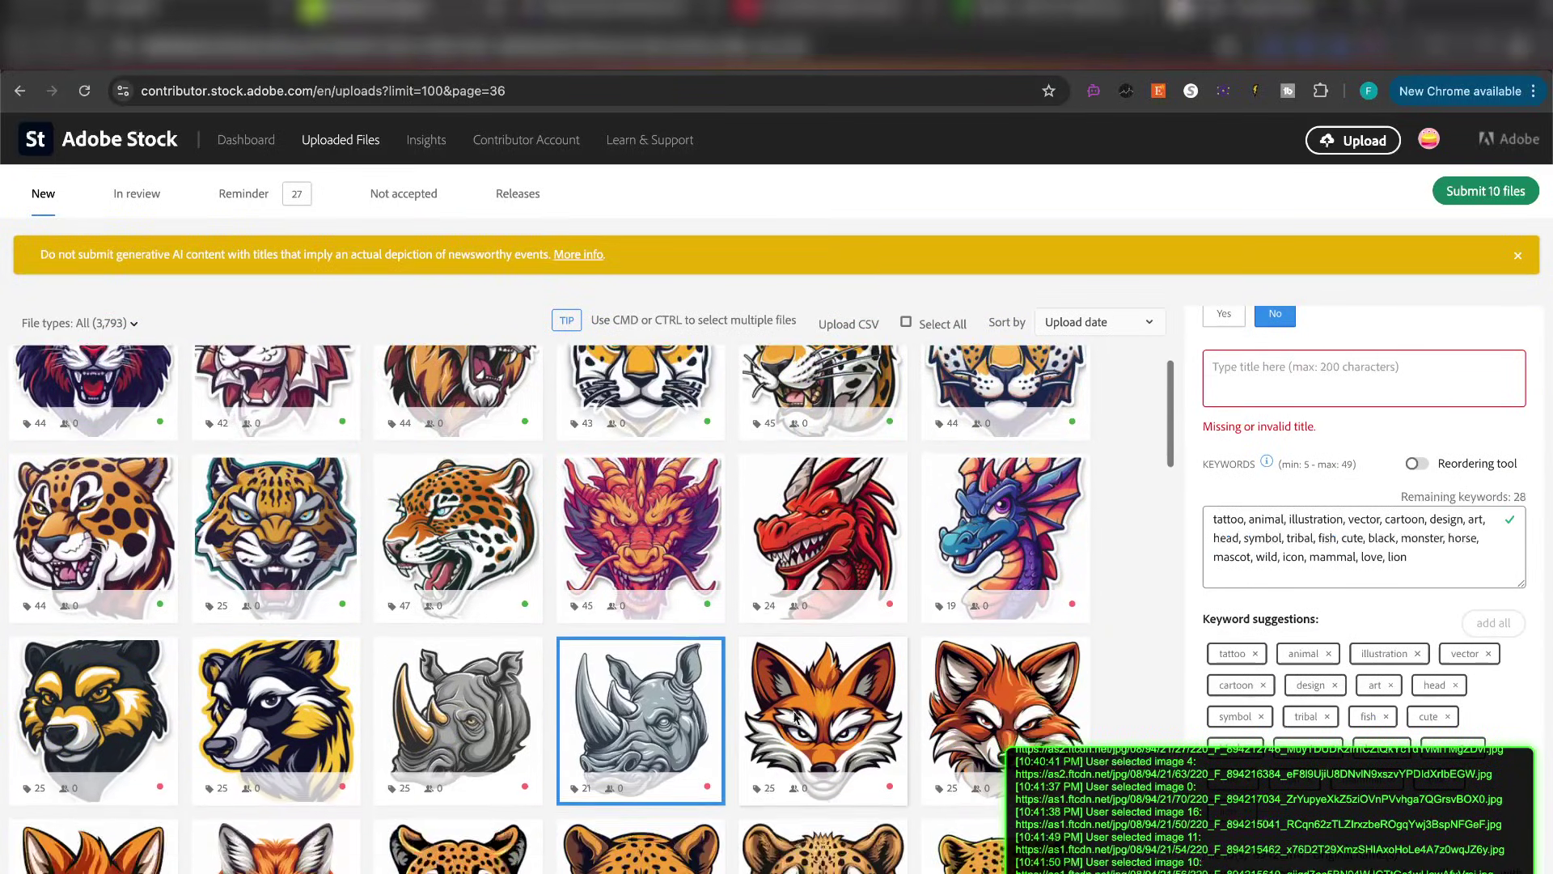
scroll(828, 648, up, 5)
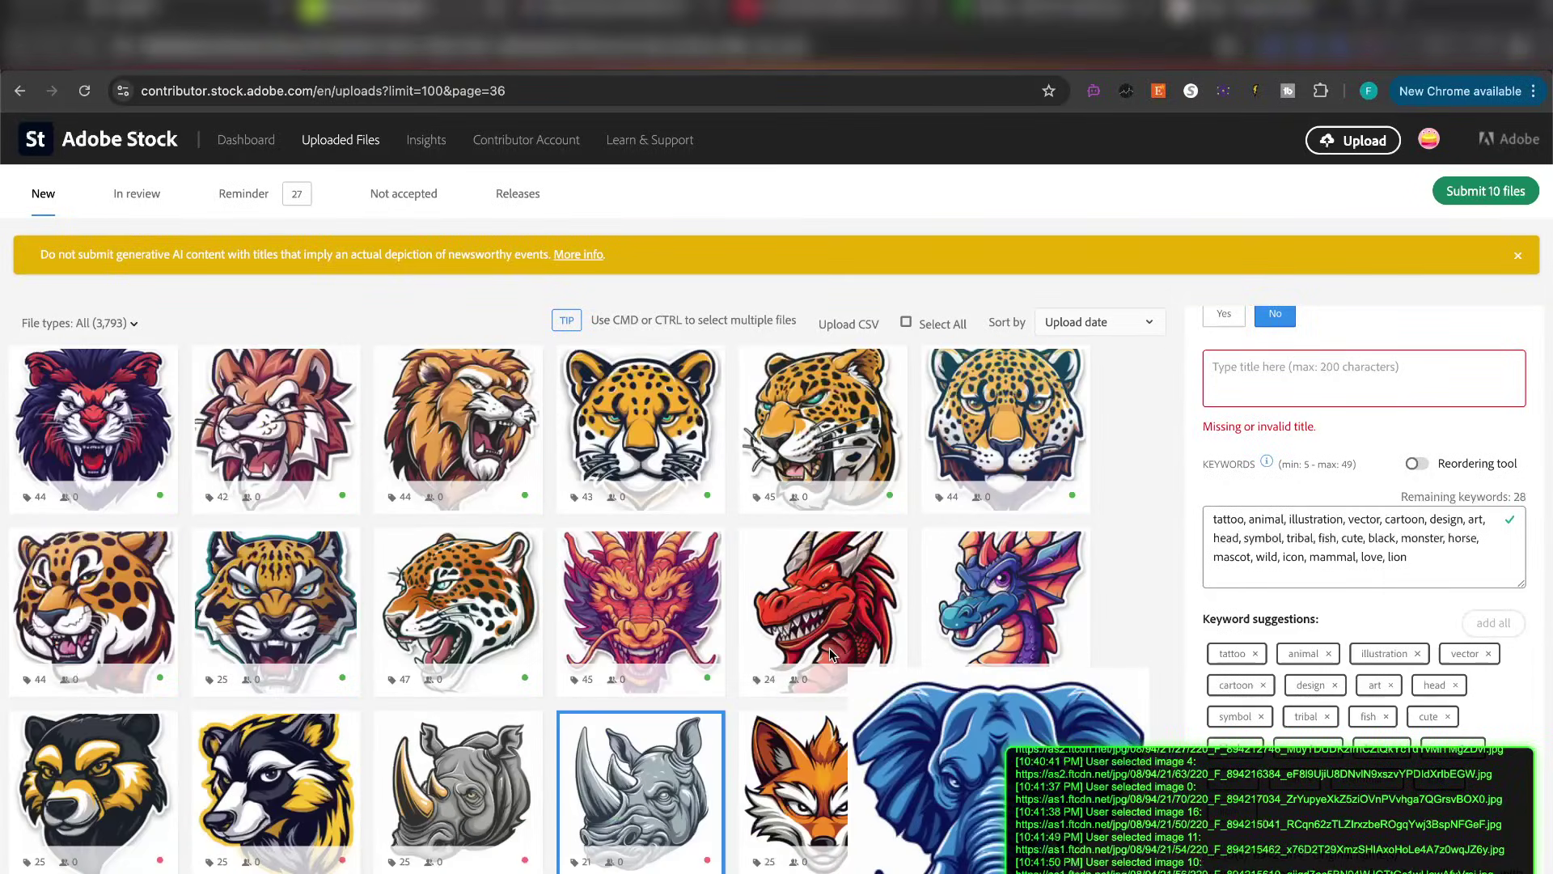
mouse_move(930, 513)
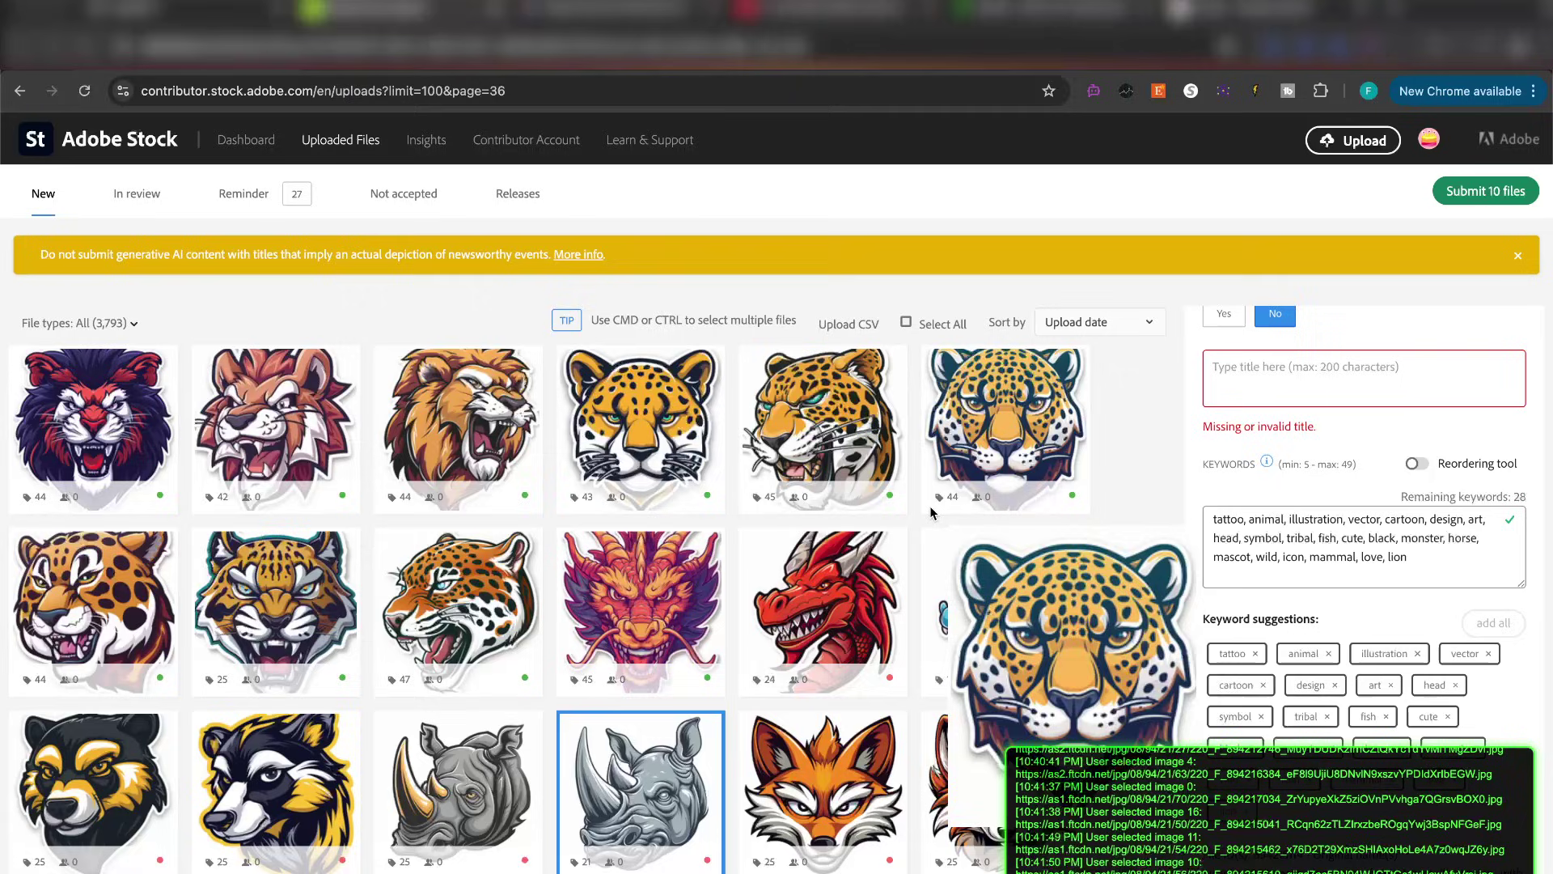
mouse_move(1084, 532)
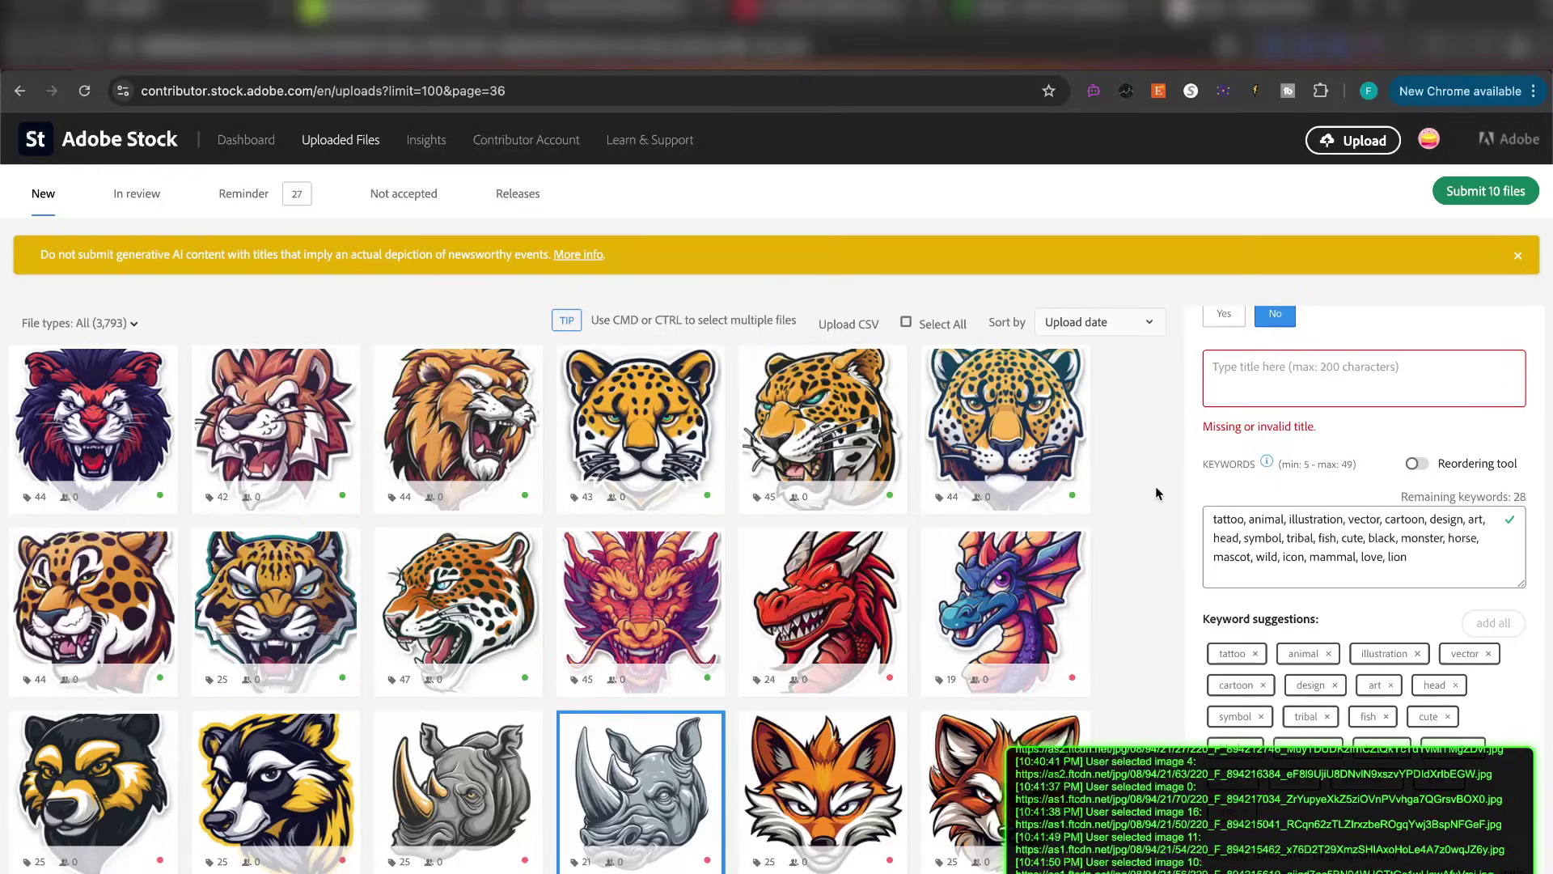
Check the Stock Photo Automator's API key and start controls, then close it.
click(1223, 90)
click(1043, 363)
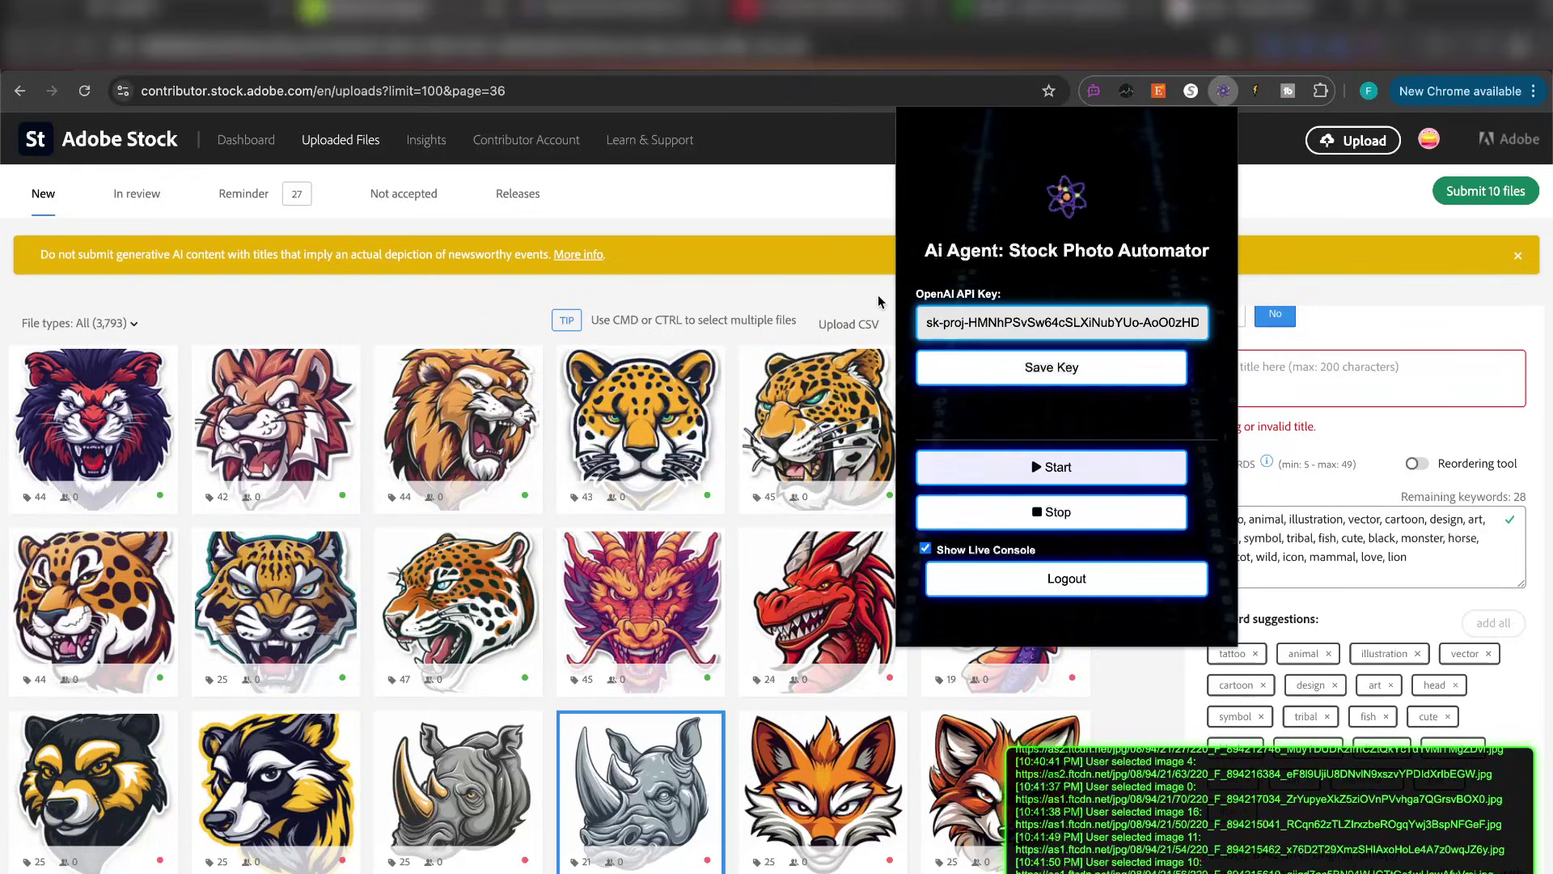
click(868, 306)
Inspect the second rhino's title suggestions and keyword list for relevance to the image.
triple_click(1203, 534)
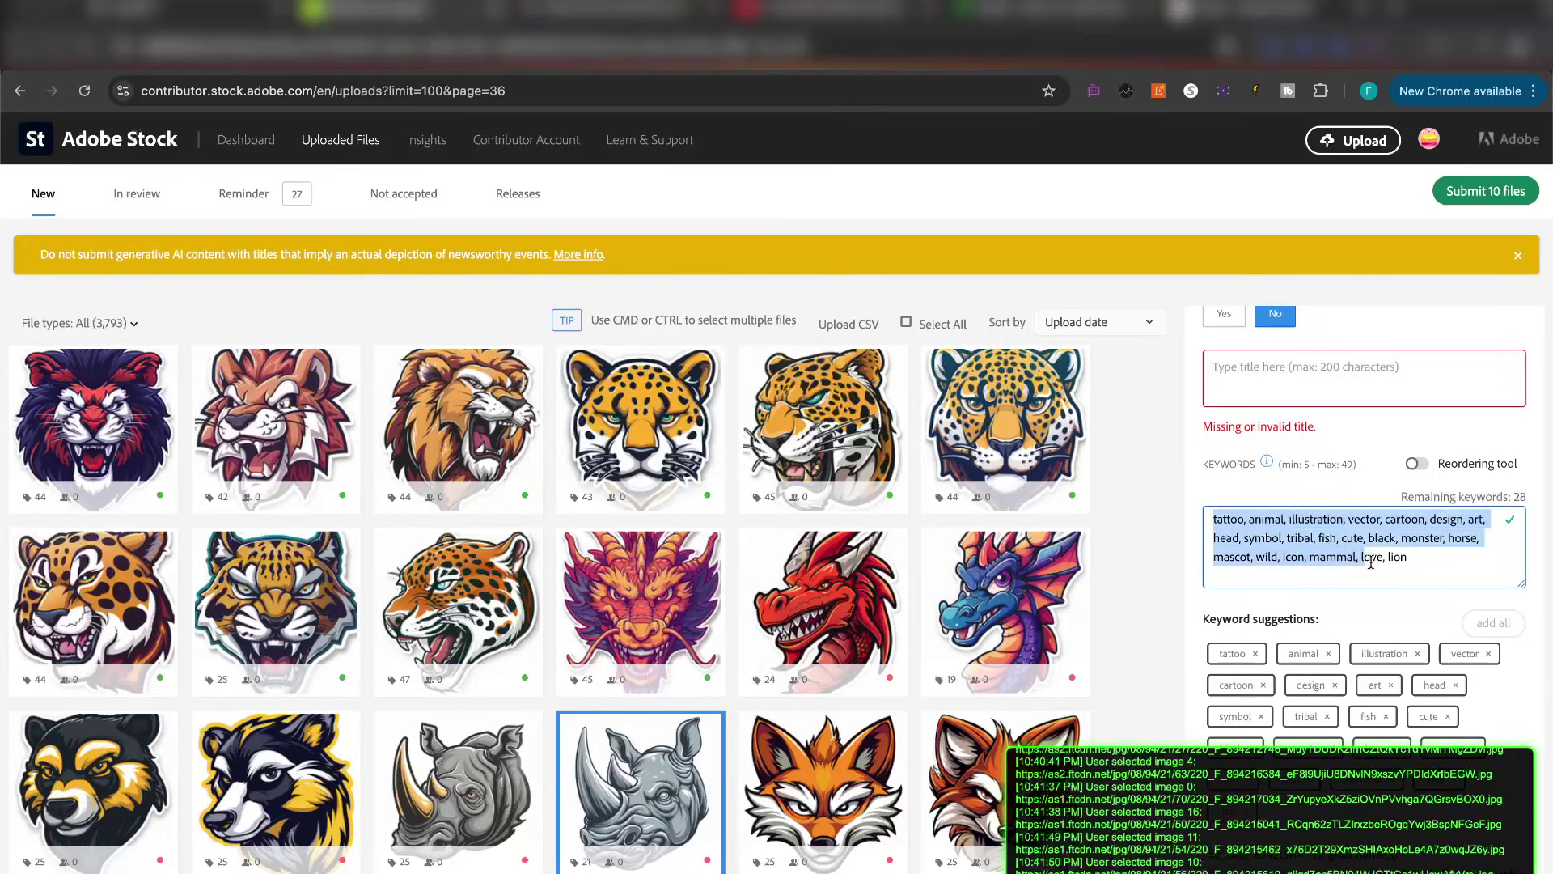
click(1281, 369)
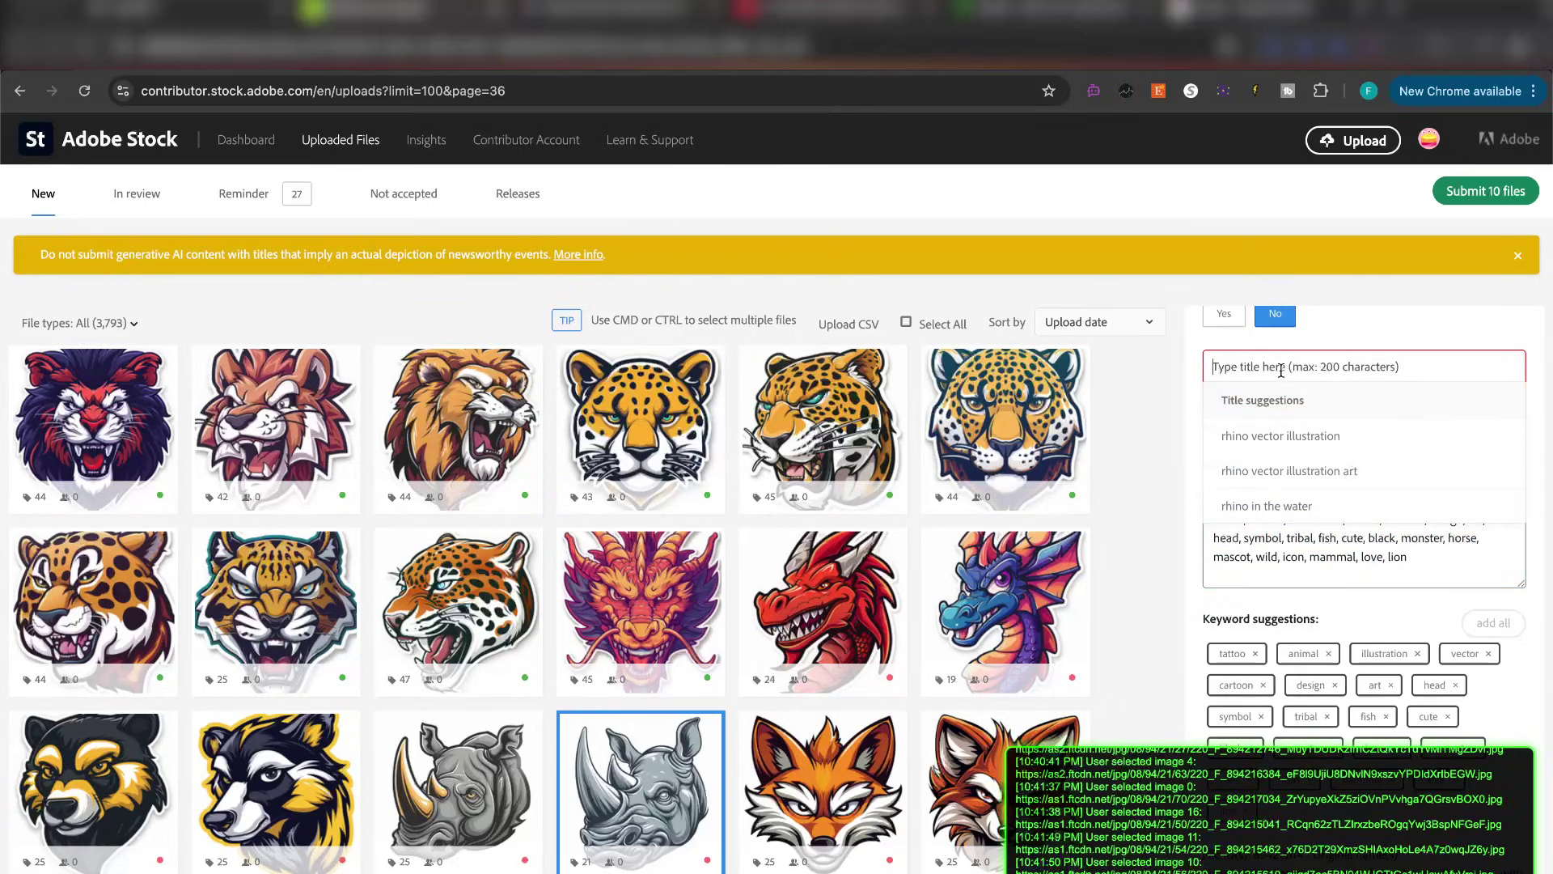
click(1264, 560)
drag(1441, 538, 1214, 548)
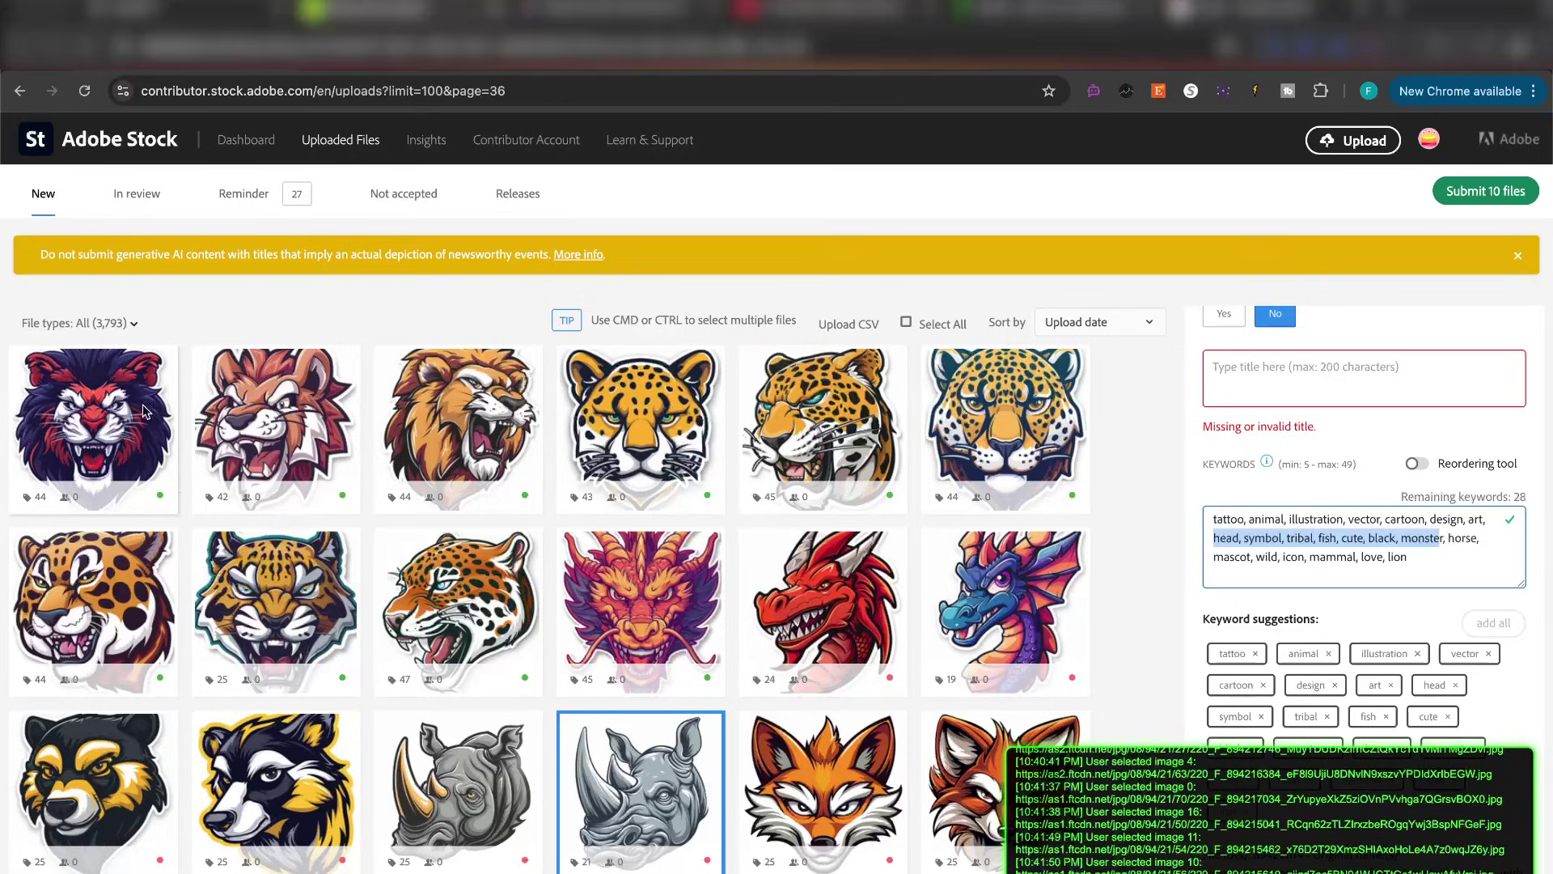
mouse_move(164, 361)
scroll(592, 544, down, 1)
mouse_move(592, 544)
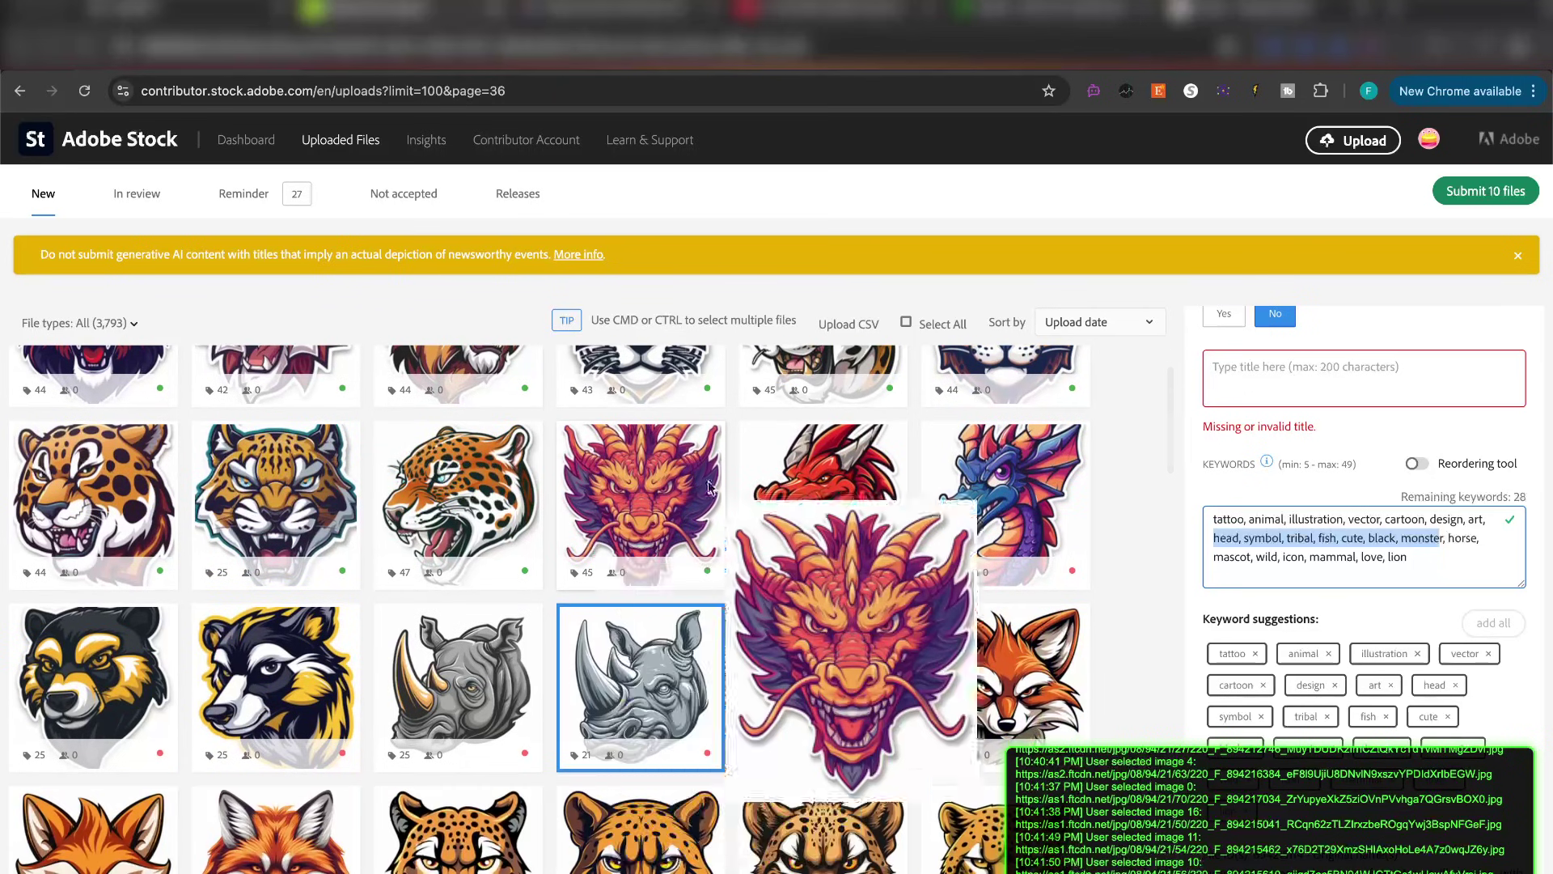
mouse_move(973, 447)
scroll(973, 446, up, 1)
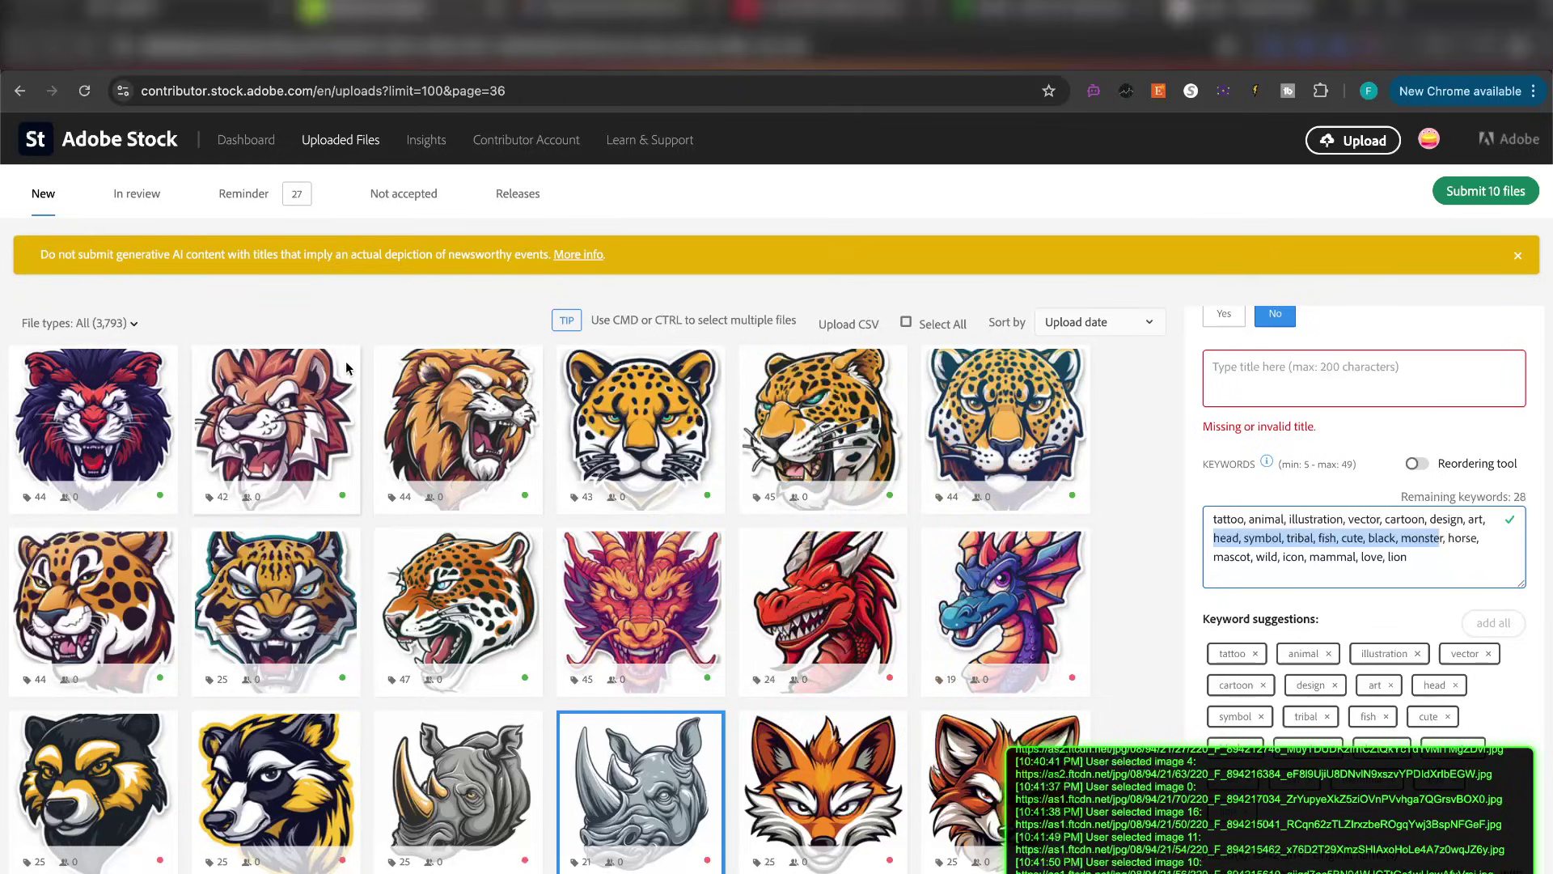
Compare the controls of the Stock Photo Scanner & Tagger with those of the Stock Photo Automator.
mouse_move(479, 385)
click(1258, 92)
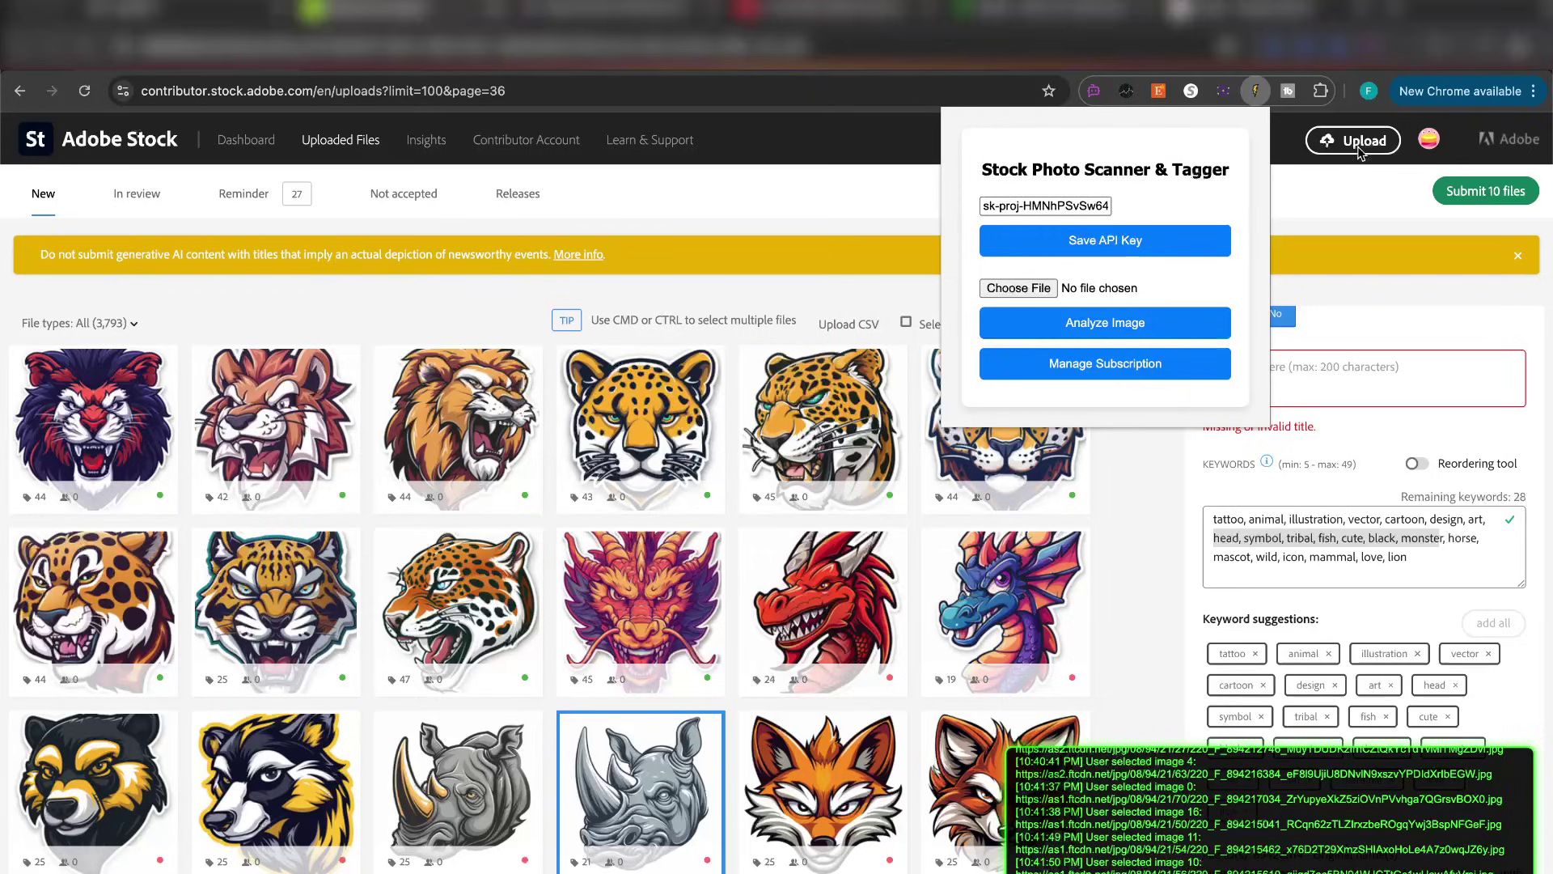
click(1338, 188)
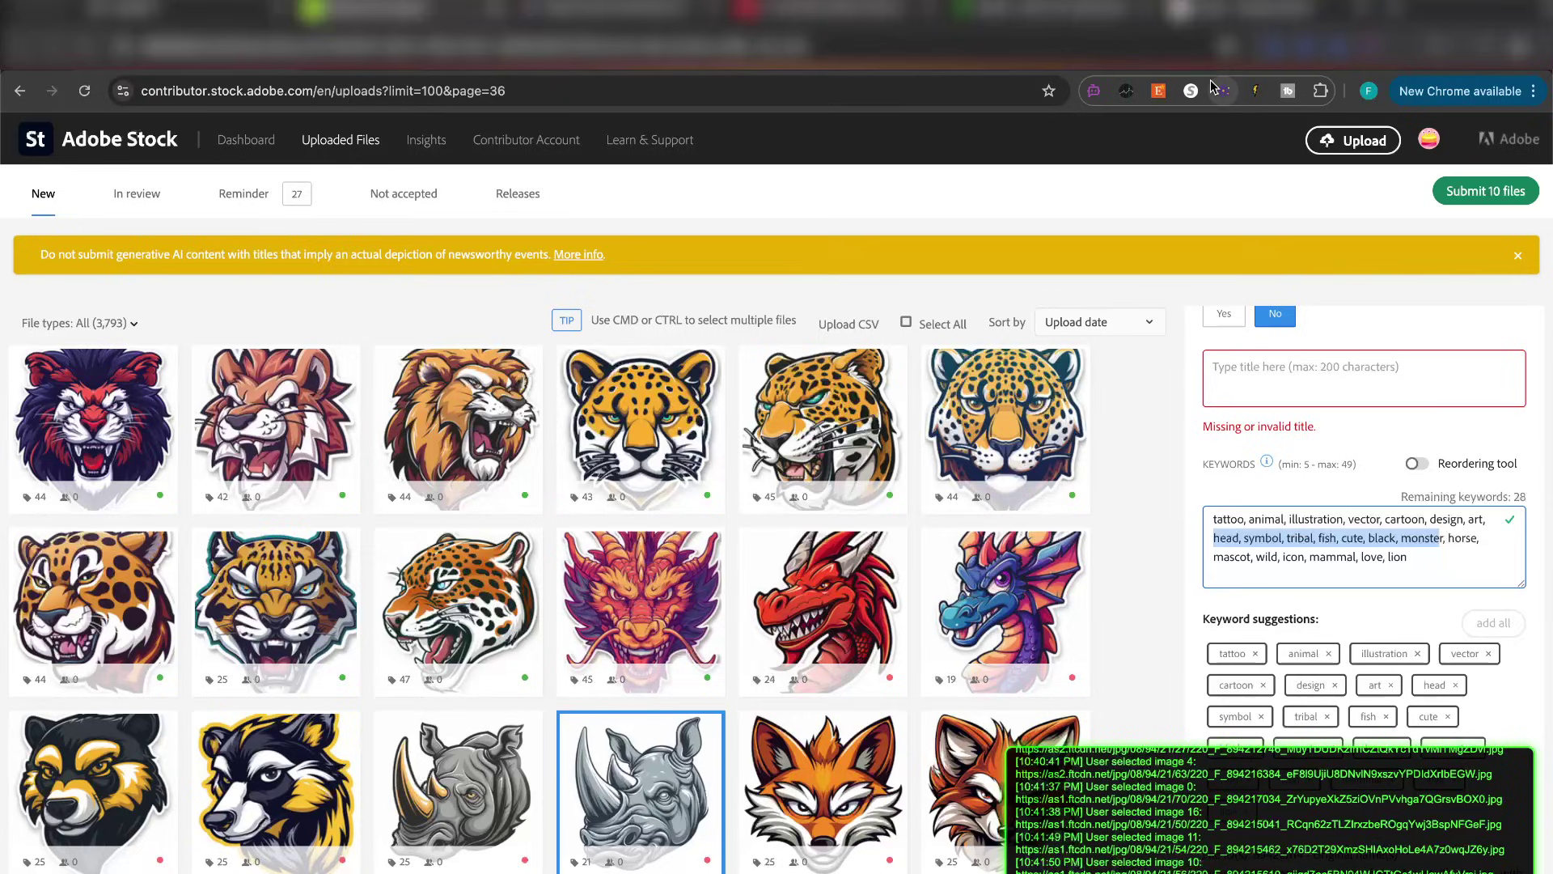
click(1223, 90)
click(1328, 214)
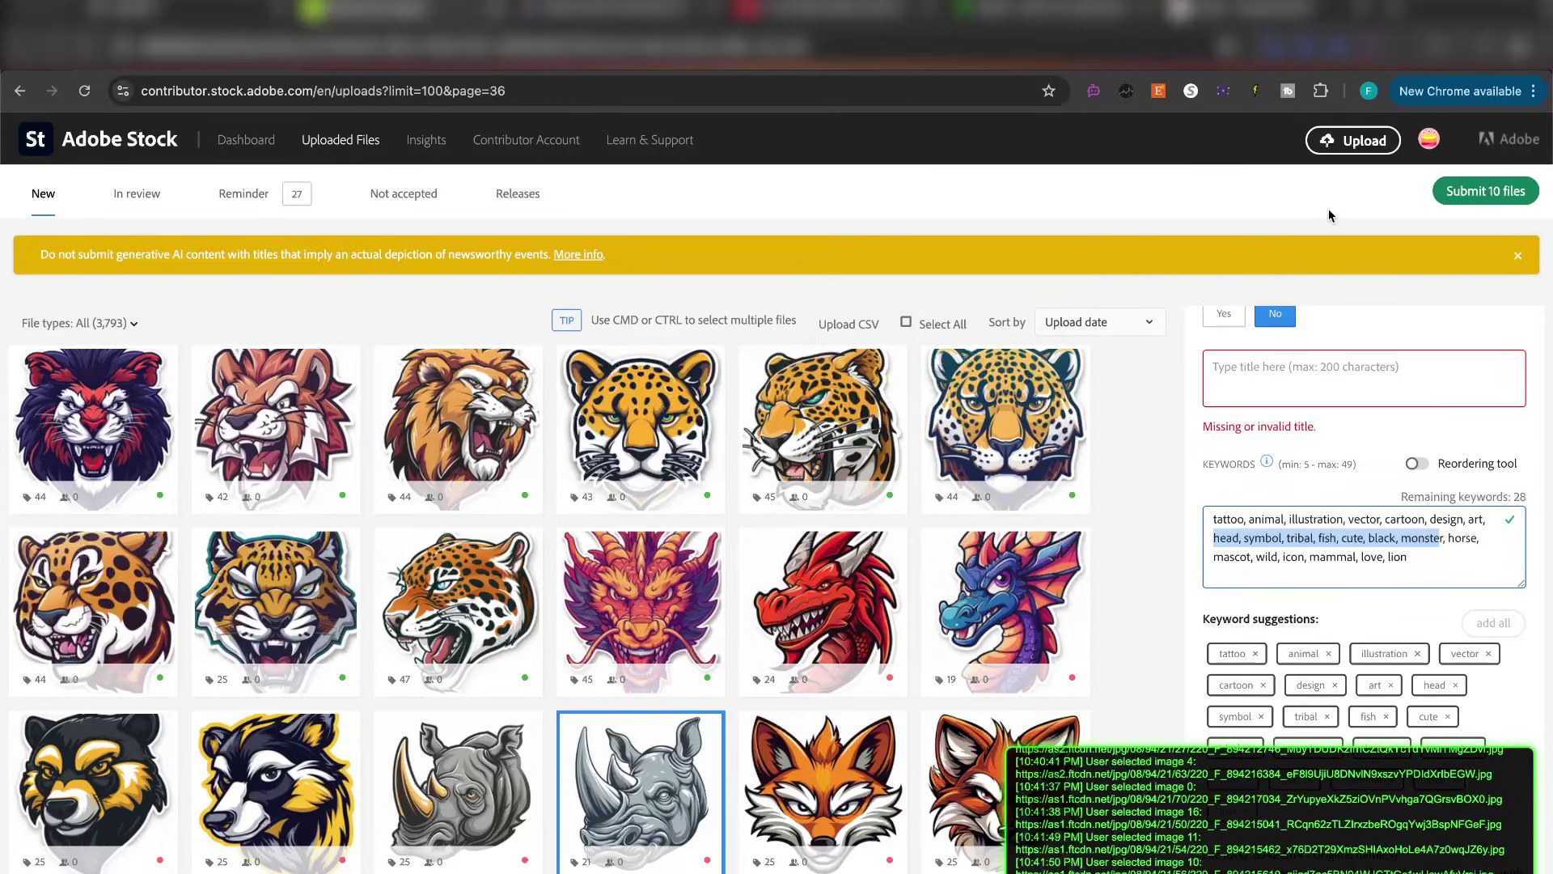
click(1255, 90)
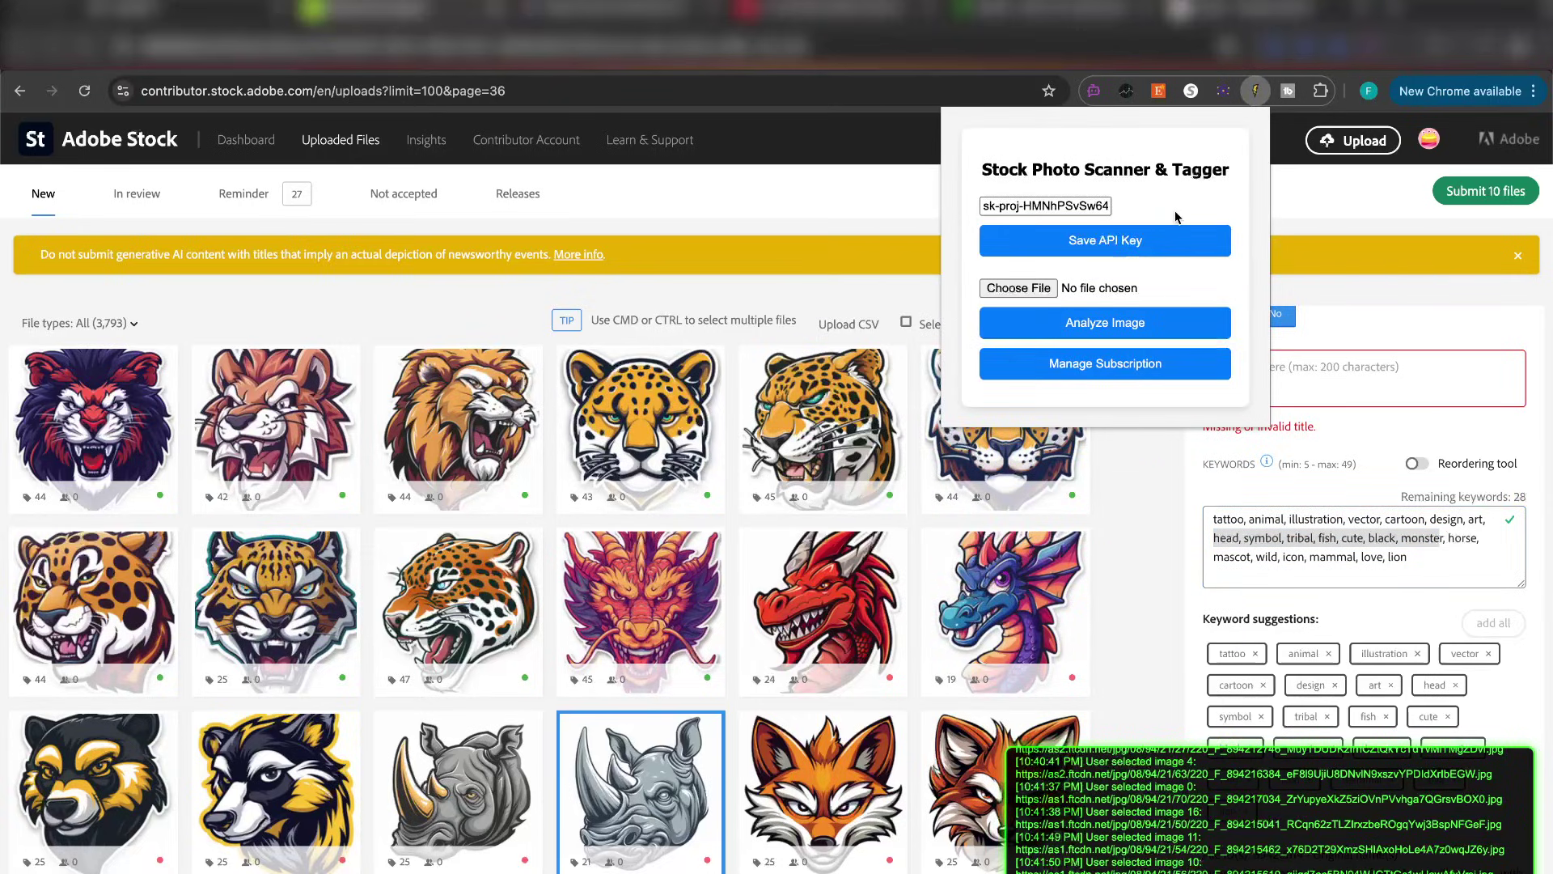
click(1300, 215)
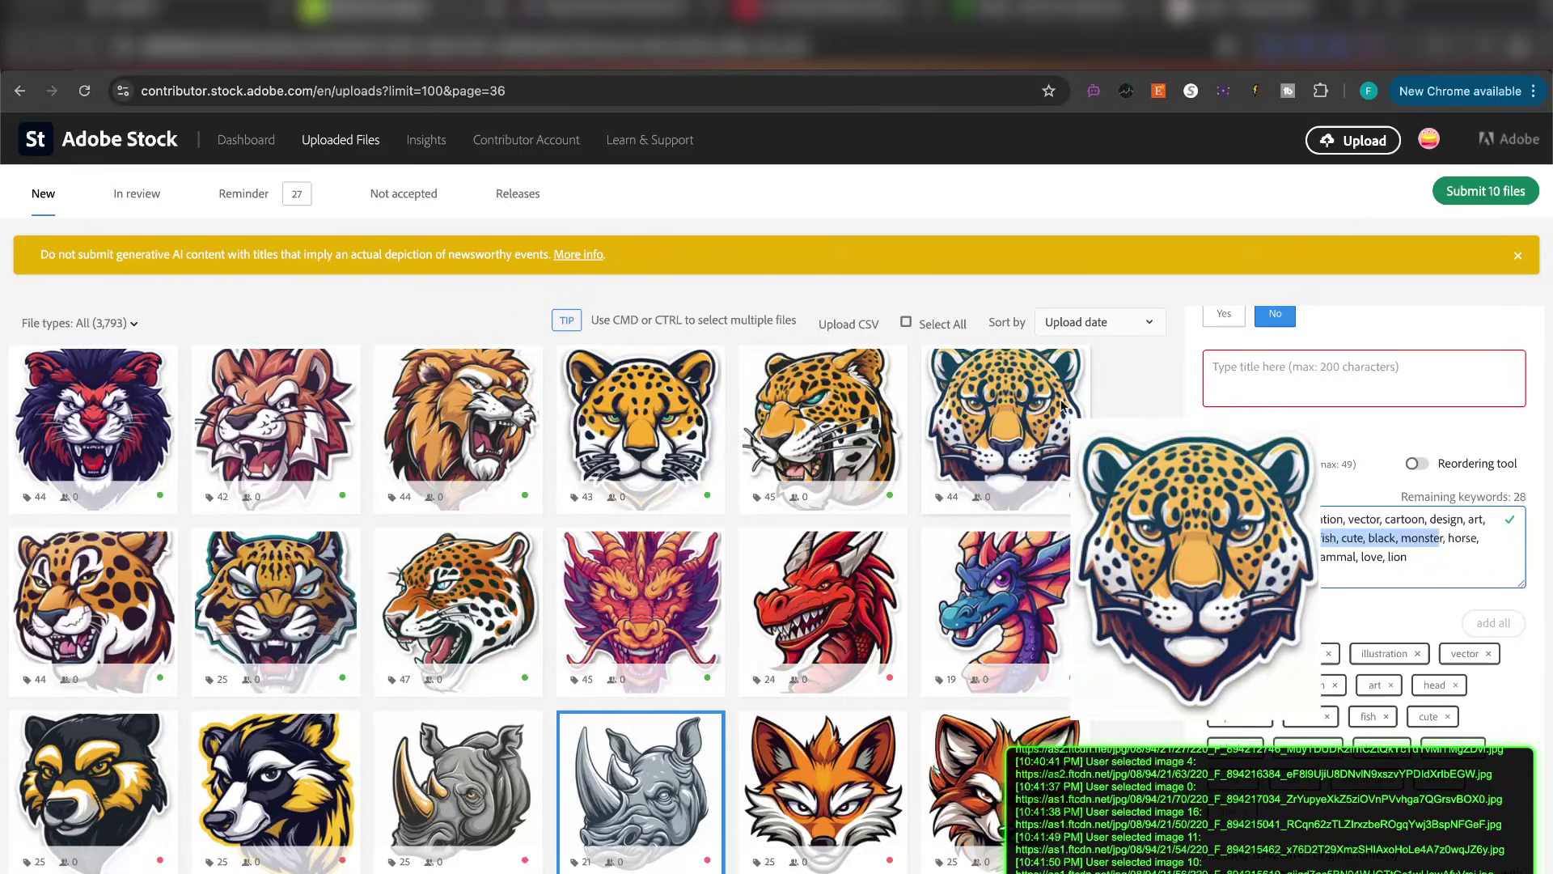
Check the API key field and image analysis controls of the Stock Photo Scanner & Tagger, then close it.
click(1105, 408)
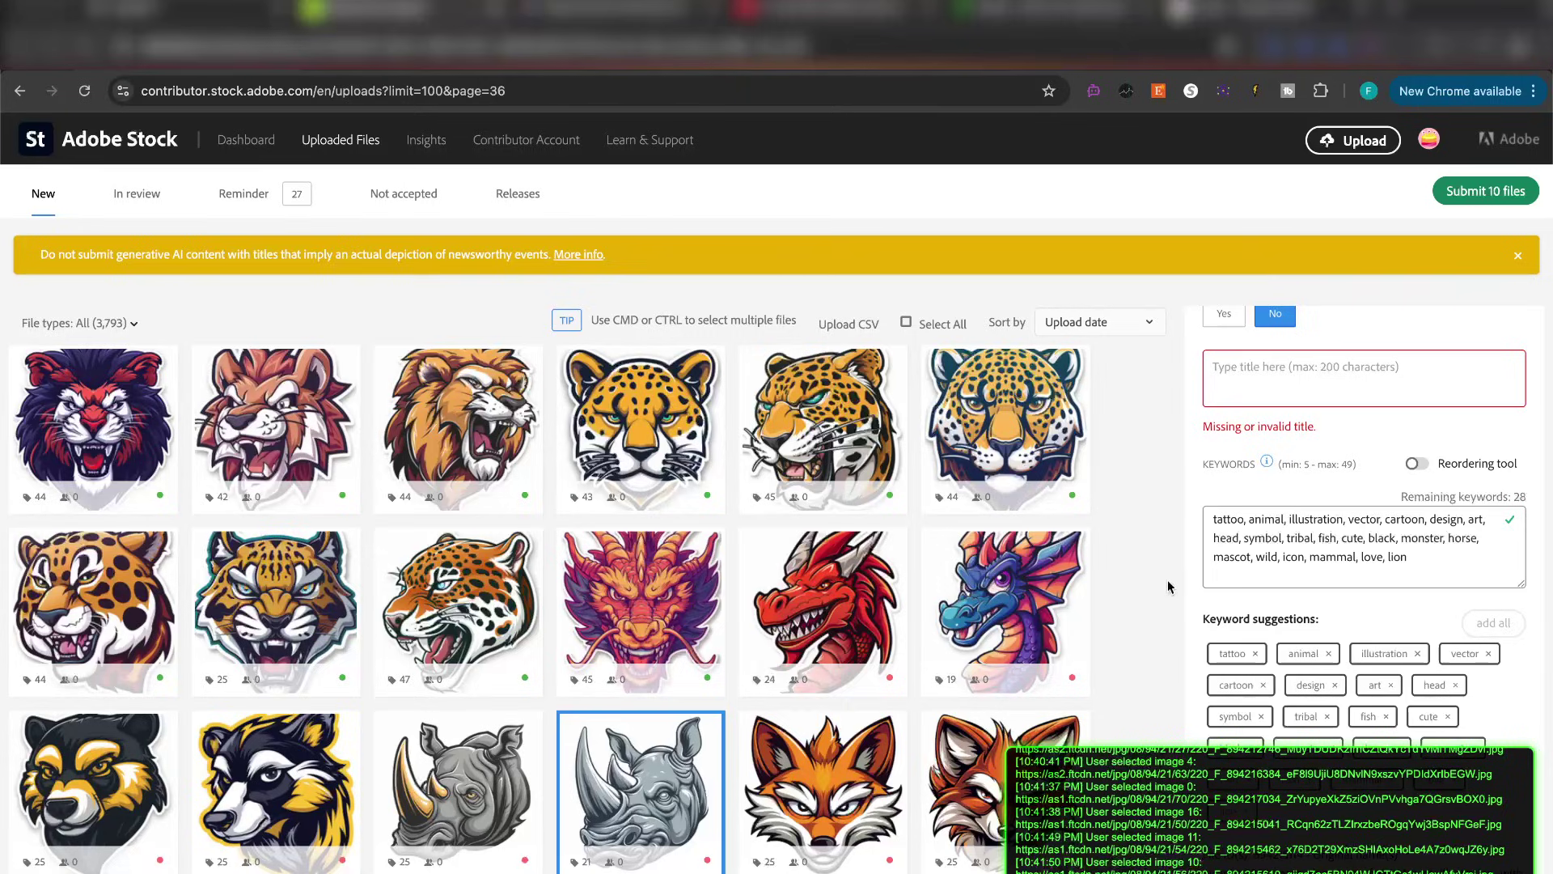
click(1255, 90)
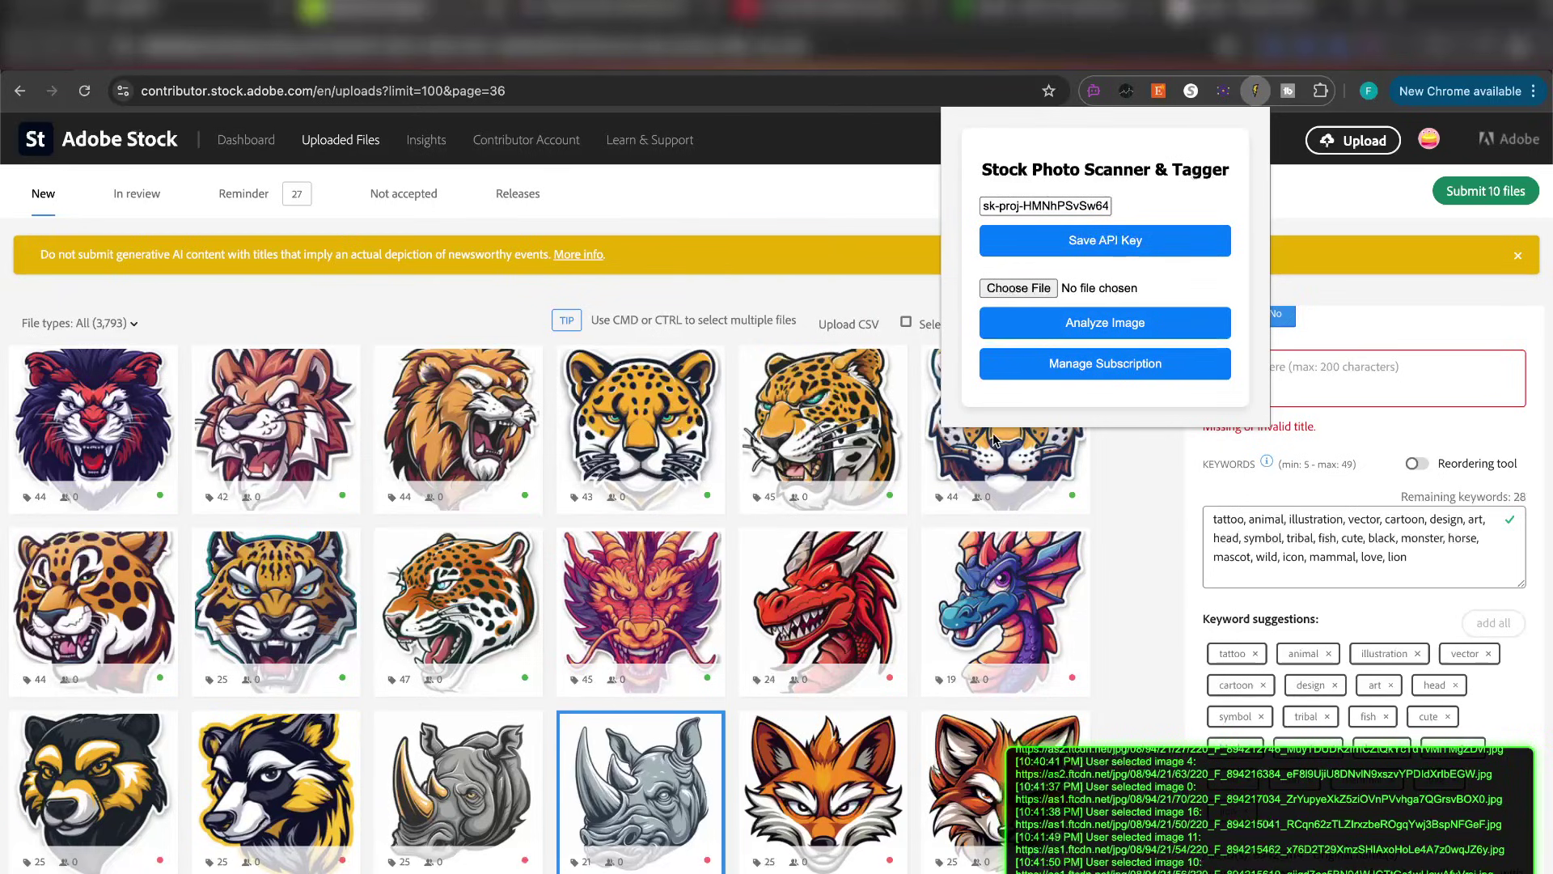
click(1090, 206)
click(890, 241)
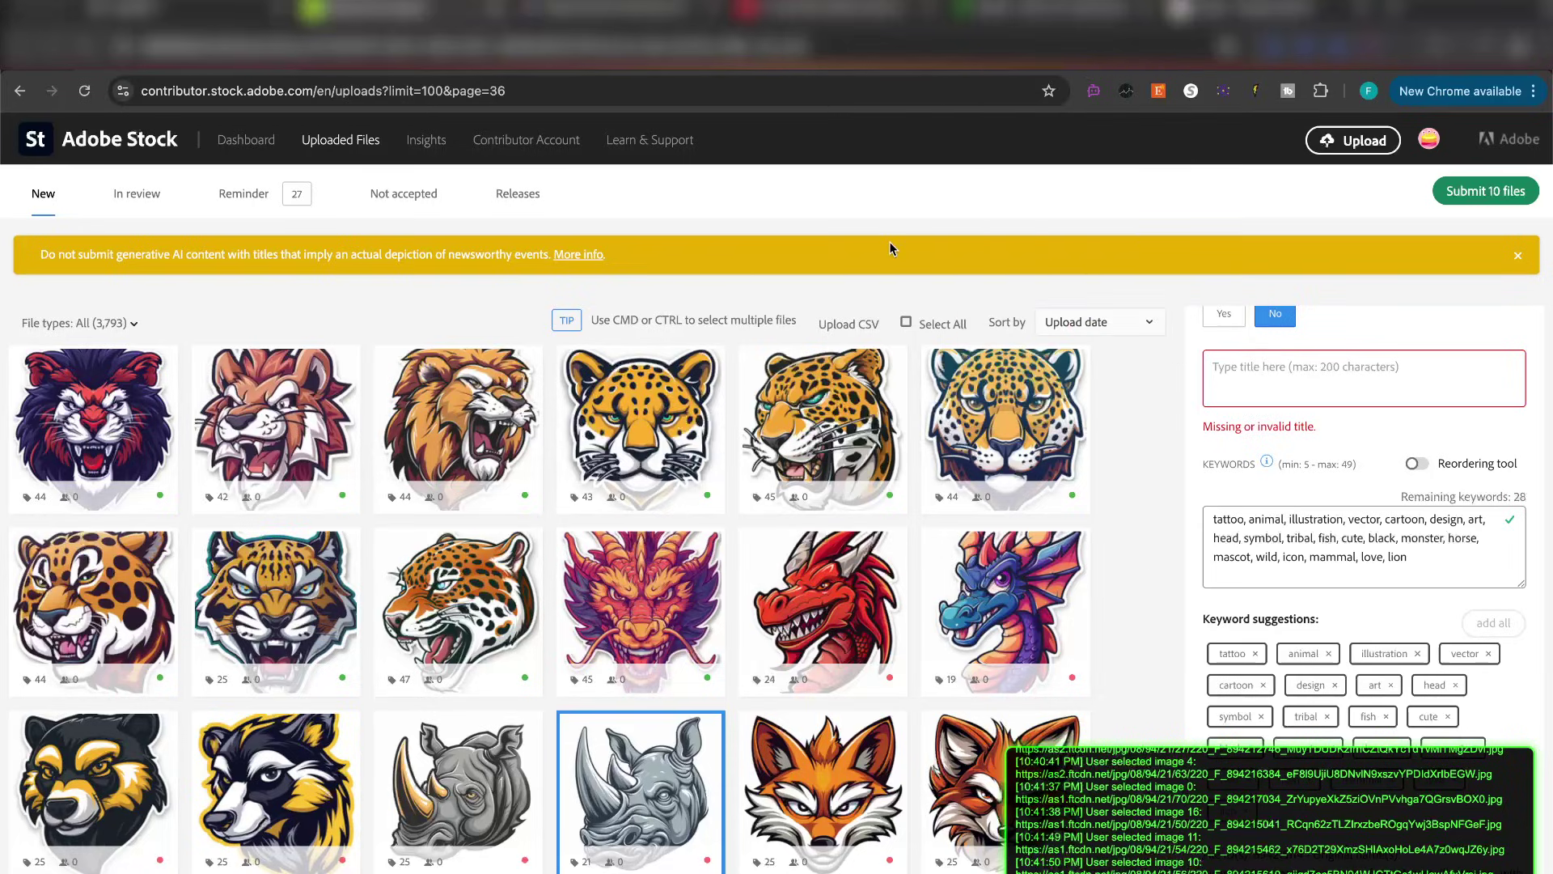
Review the Stock Photo Automator's API key, start, stop and live console controls, then close it.
click(1223, 90)
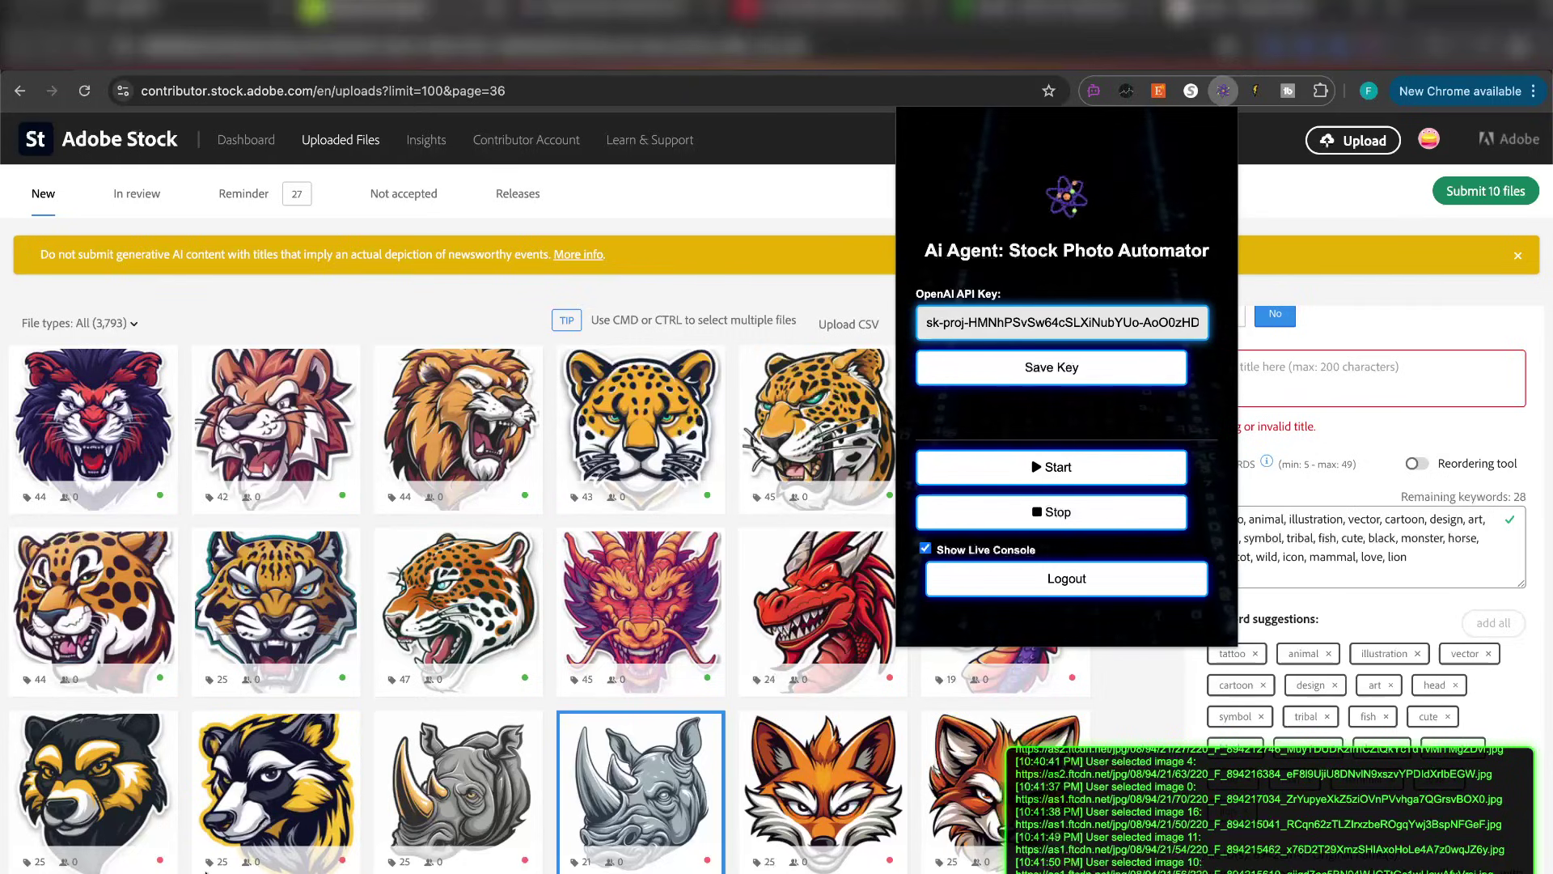
click(788, 251)
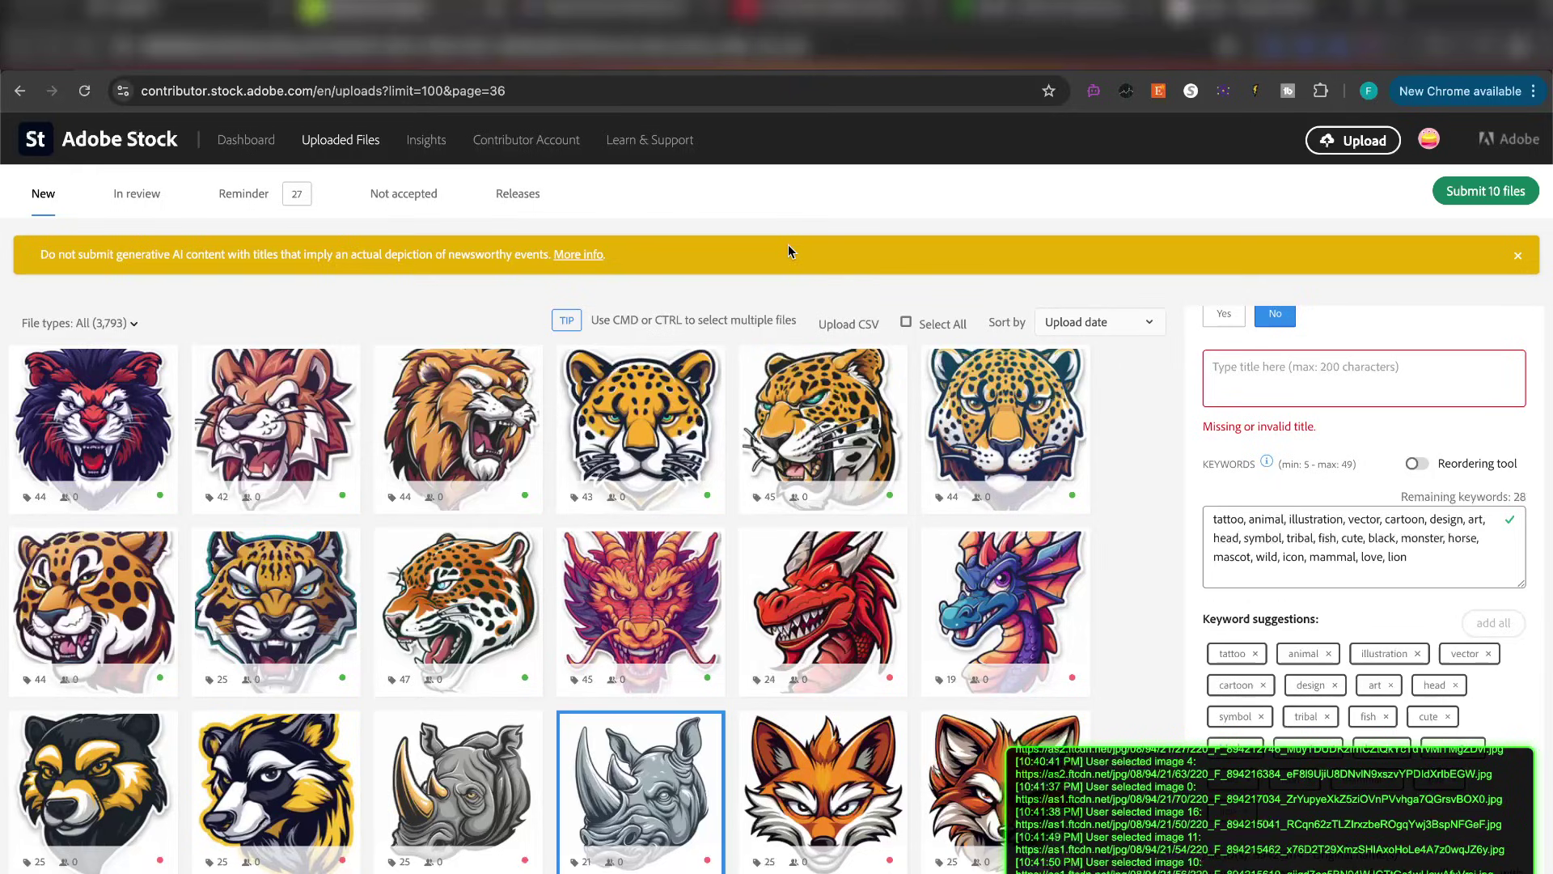
key(super+Tab)
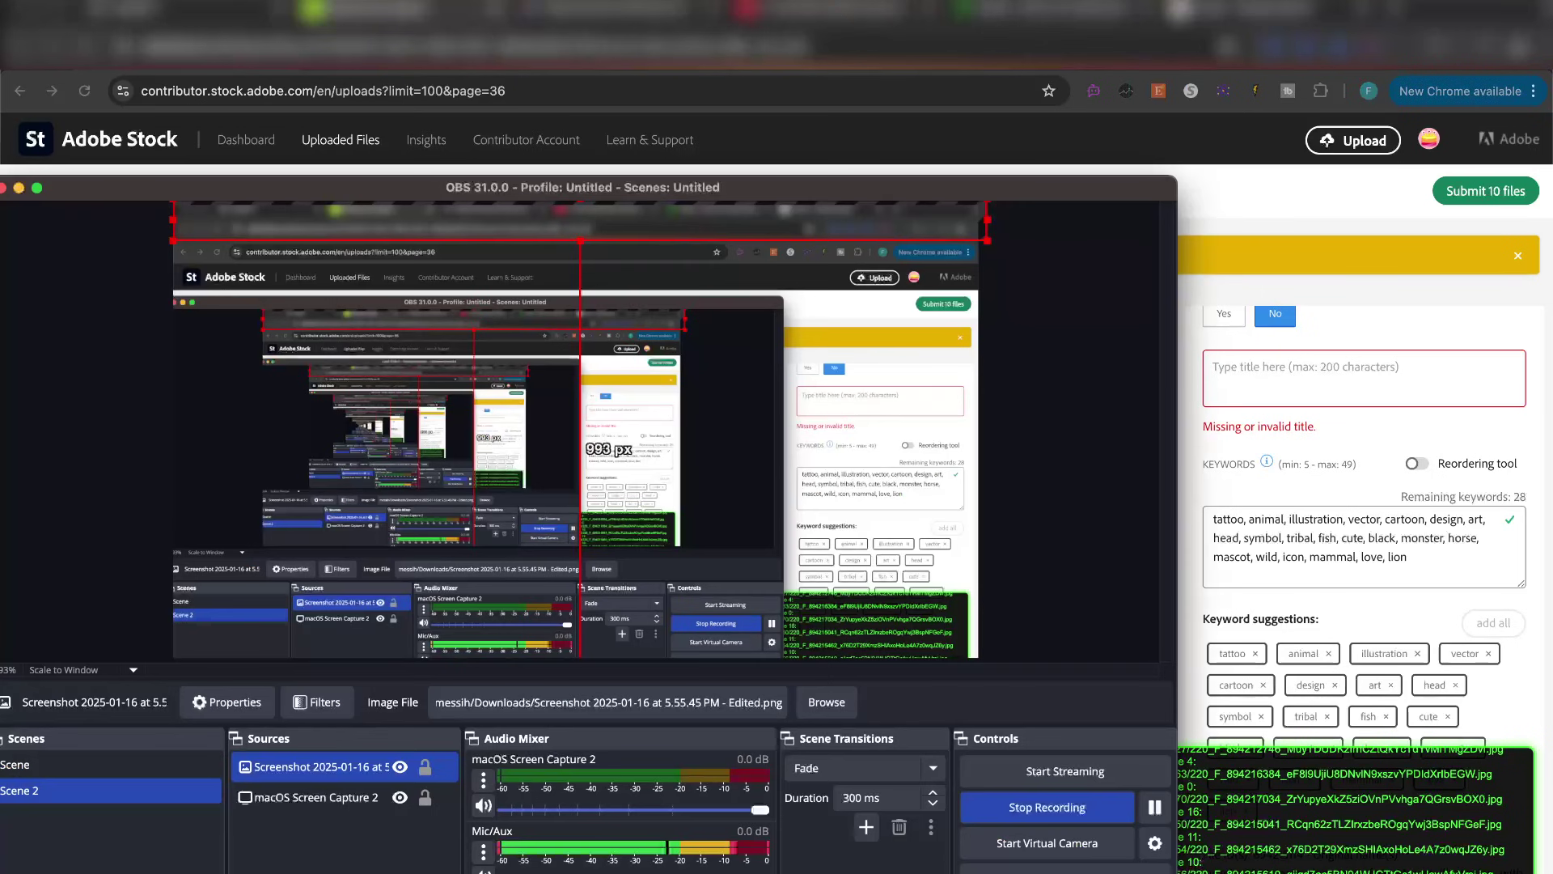